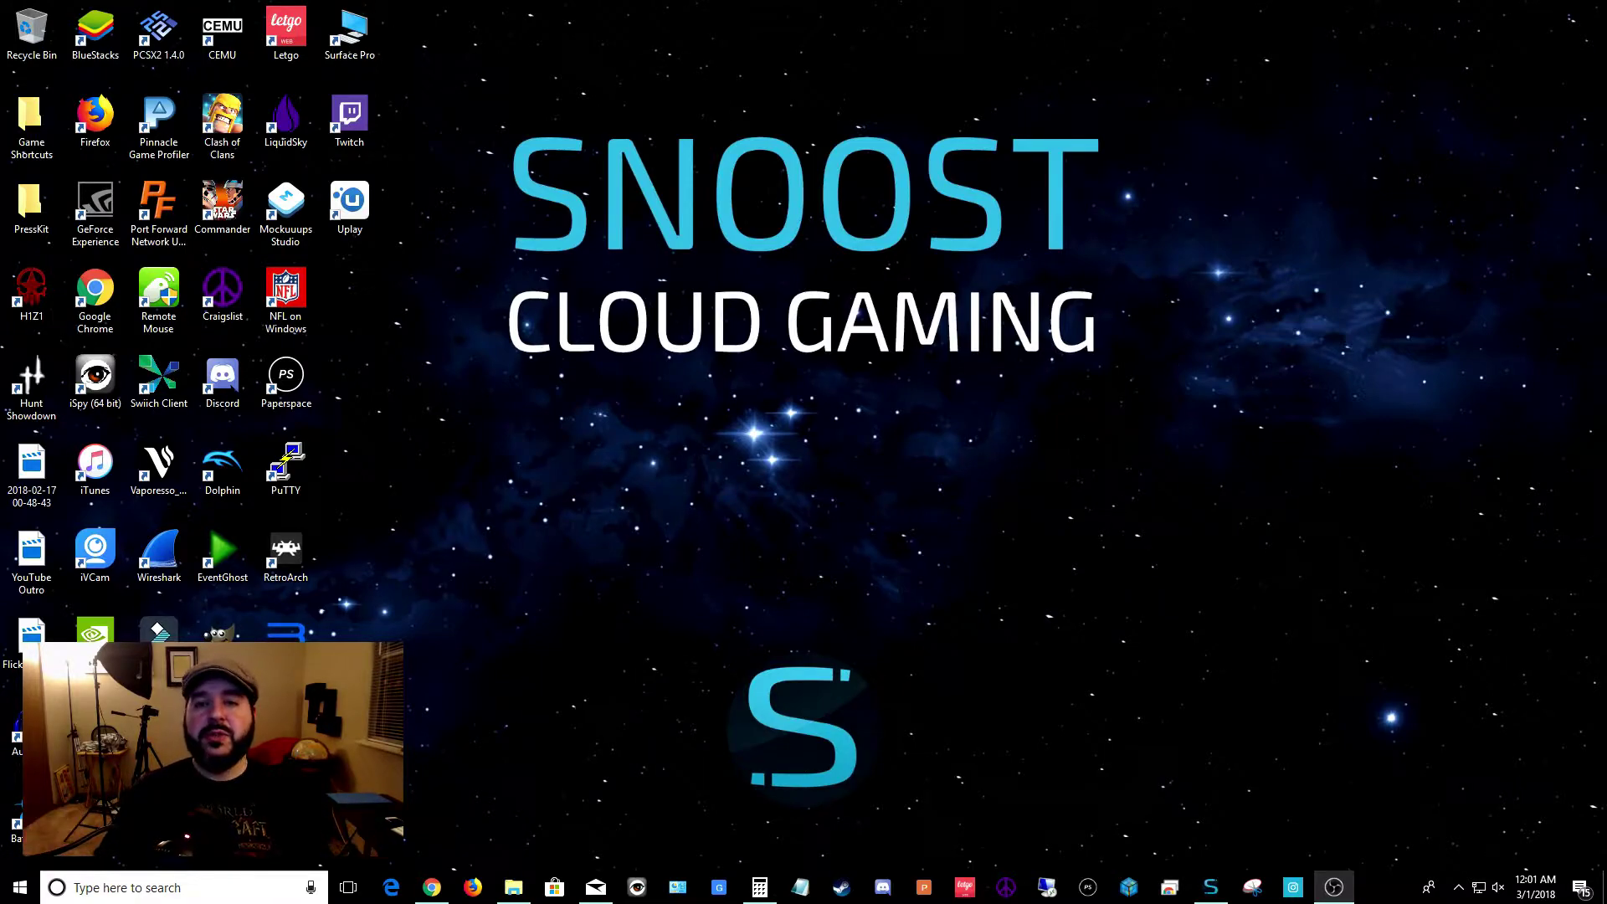
Go to parsecgaming.com and download the Windows 7+ (64-bit) installer, parsec-windows.exe
click(432, 888)
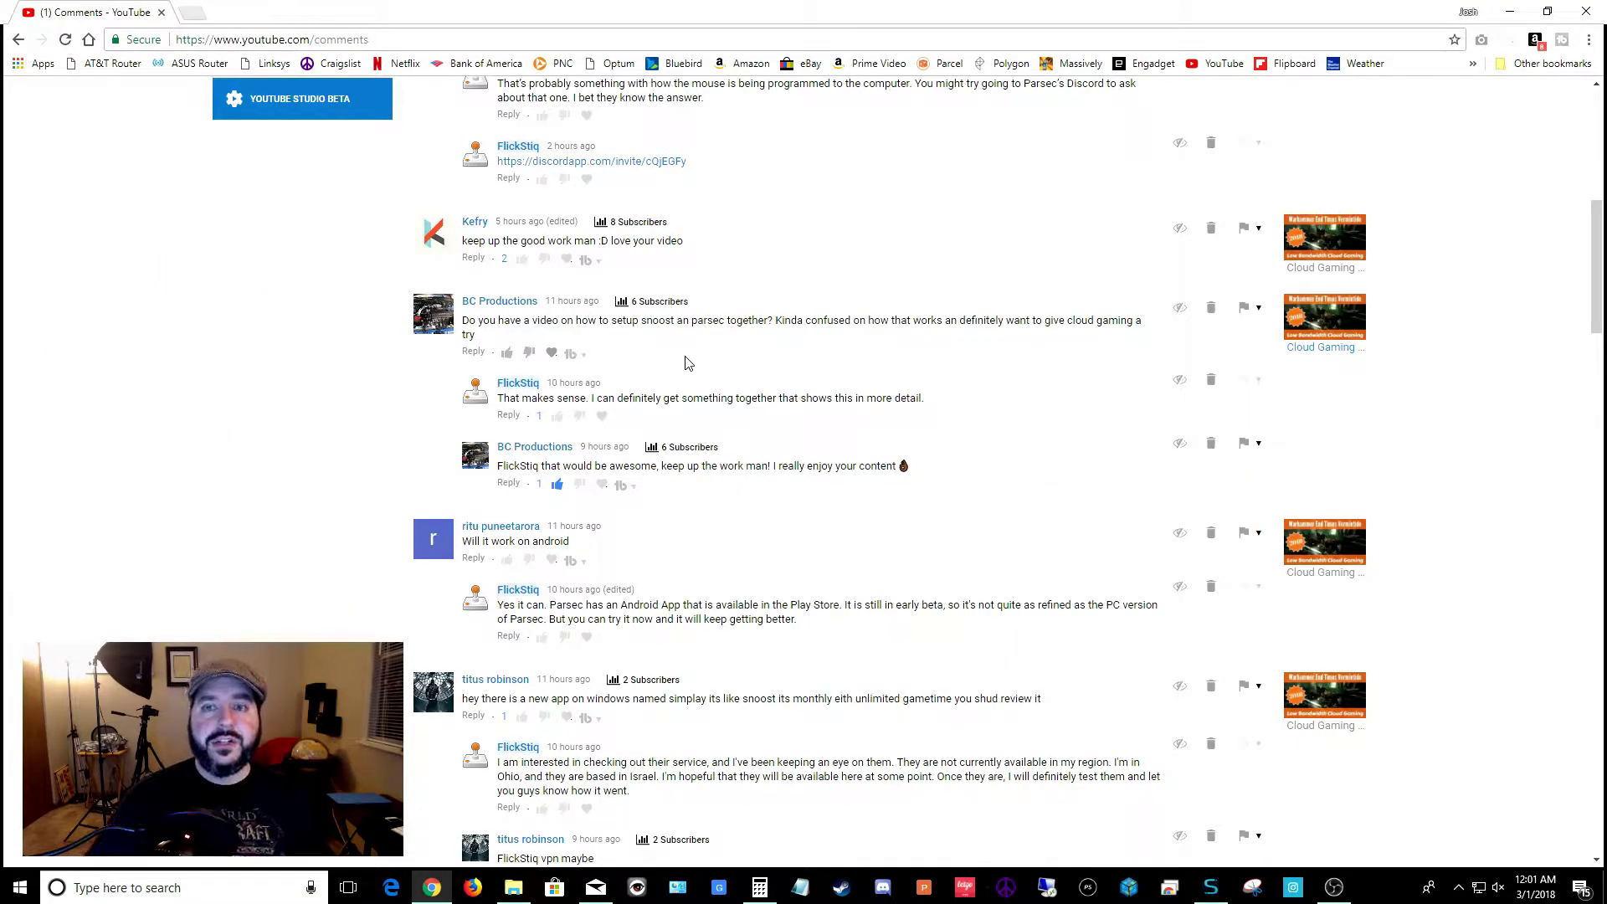
click(1510, 12)
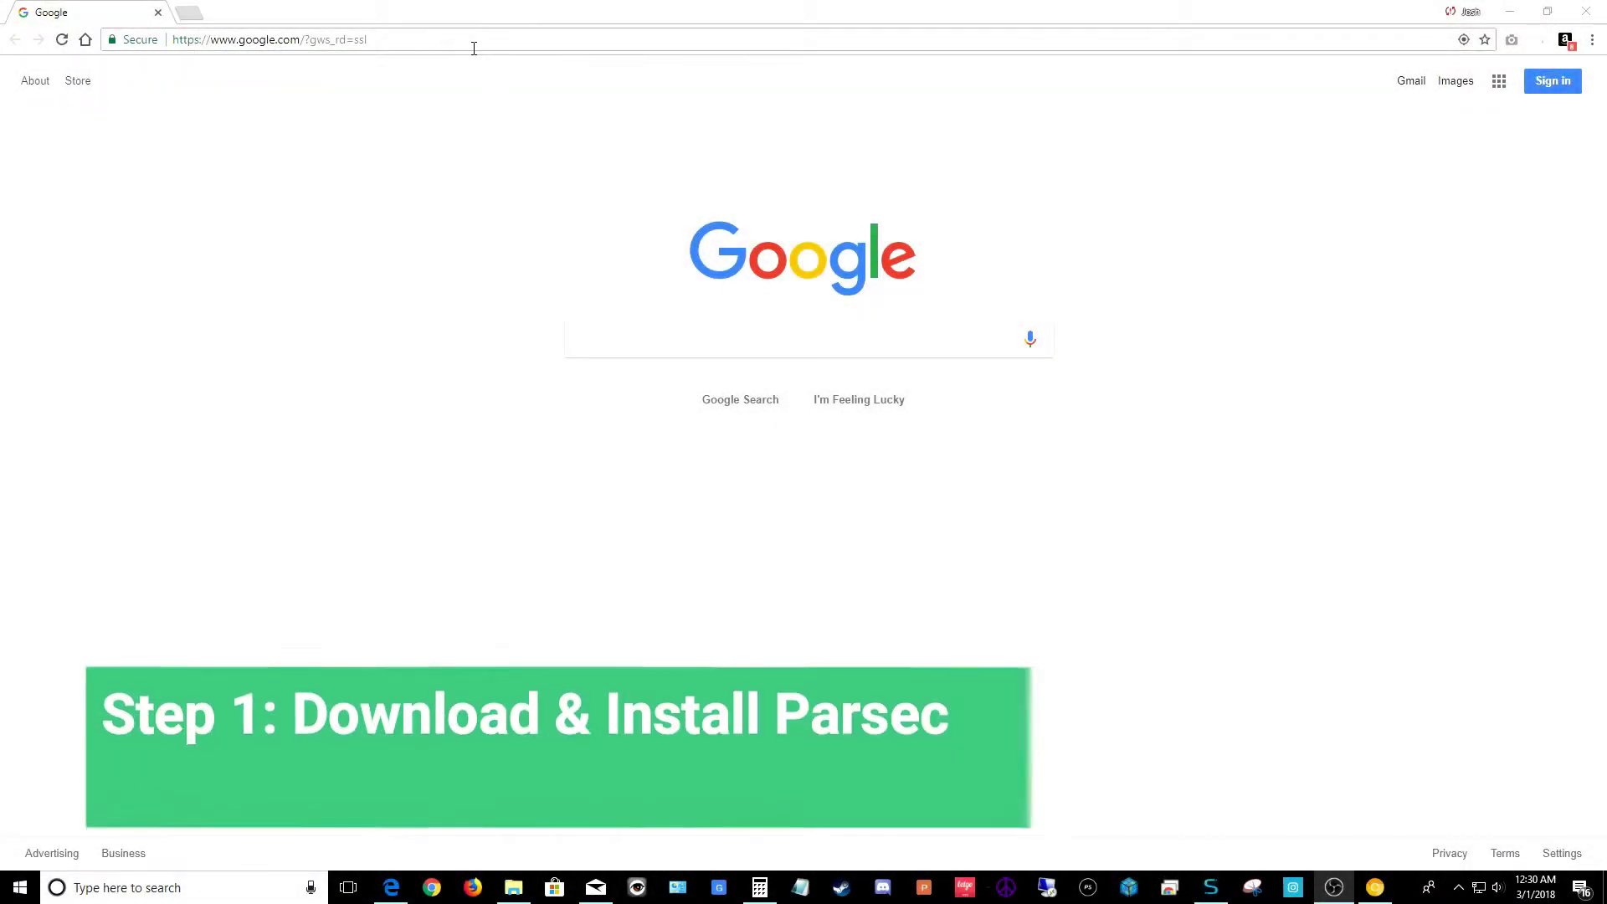
click(460, 36)
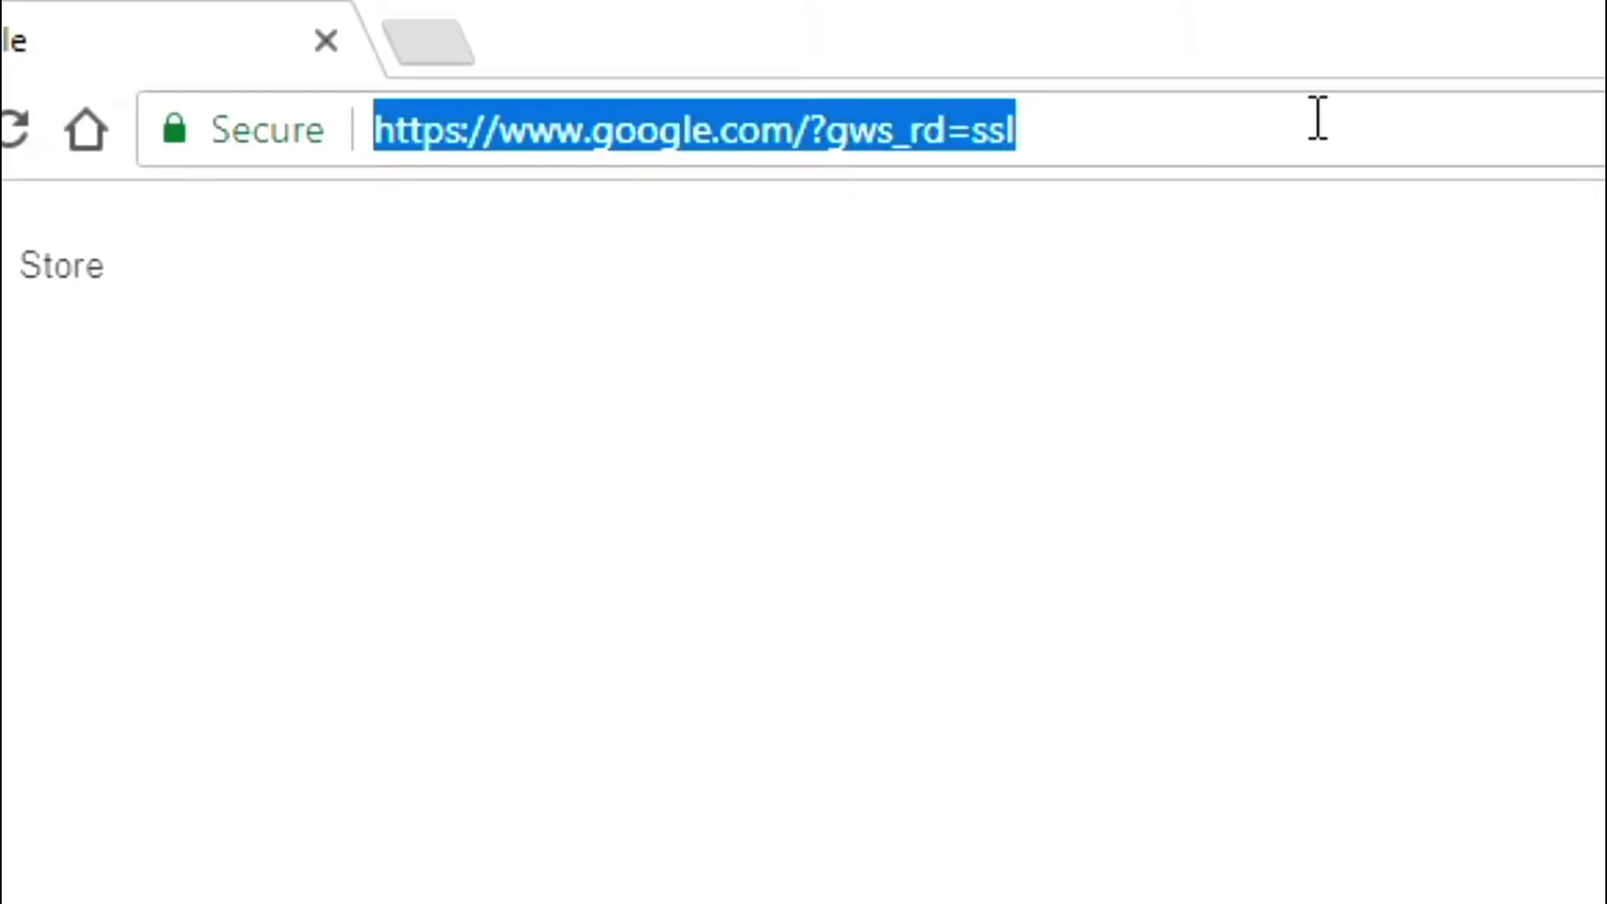
text(Parsecga)
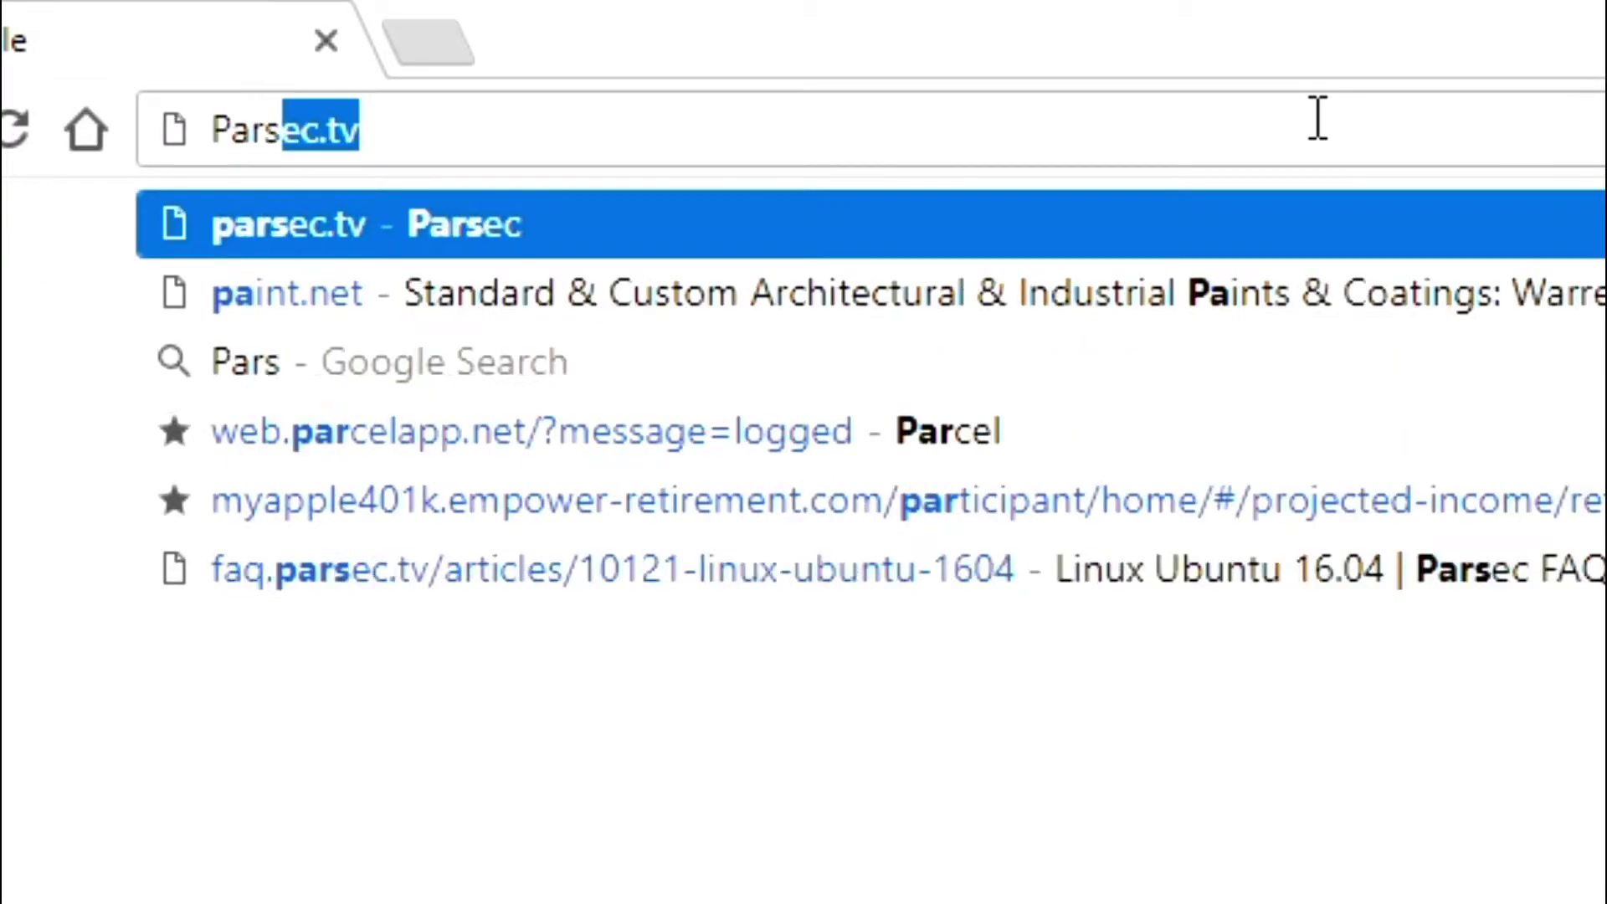
text(ming.com)
key(Return)
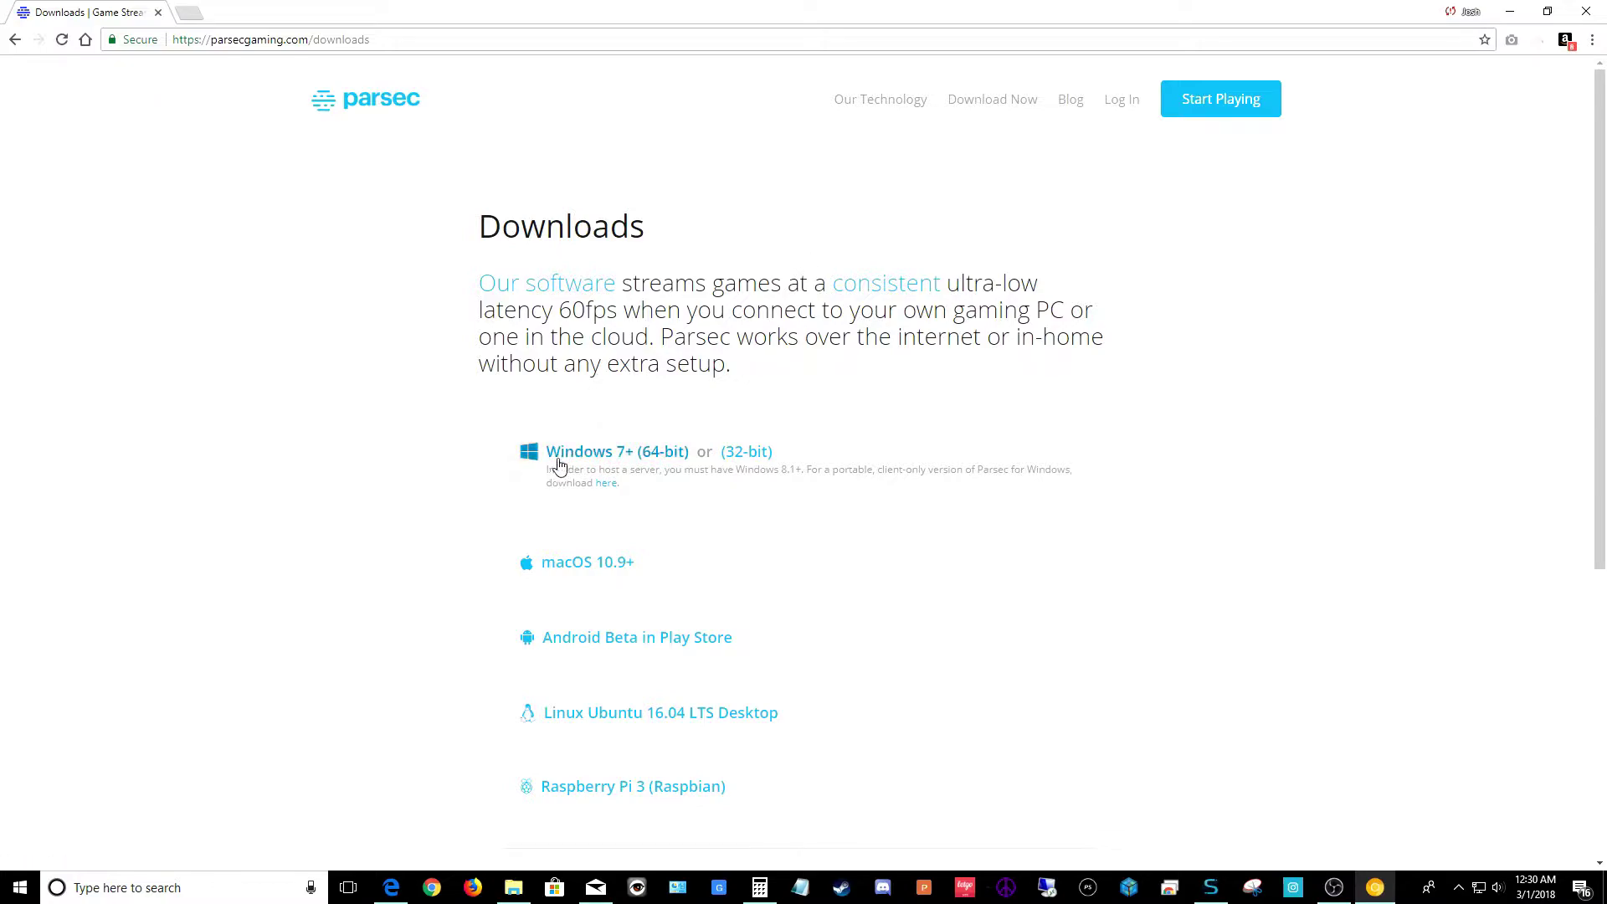
click(607, 457)
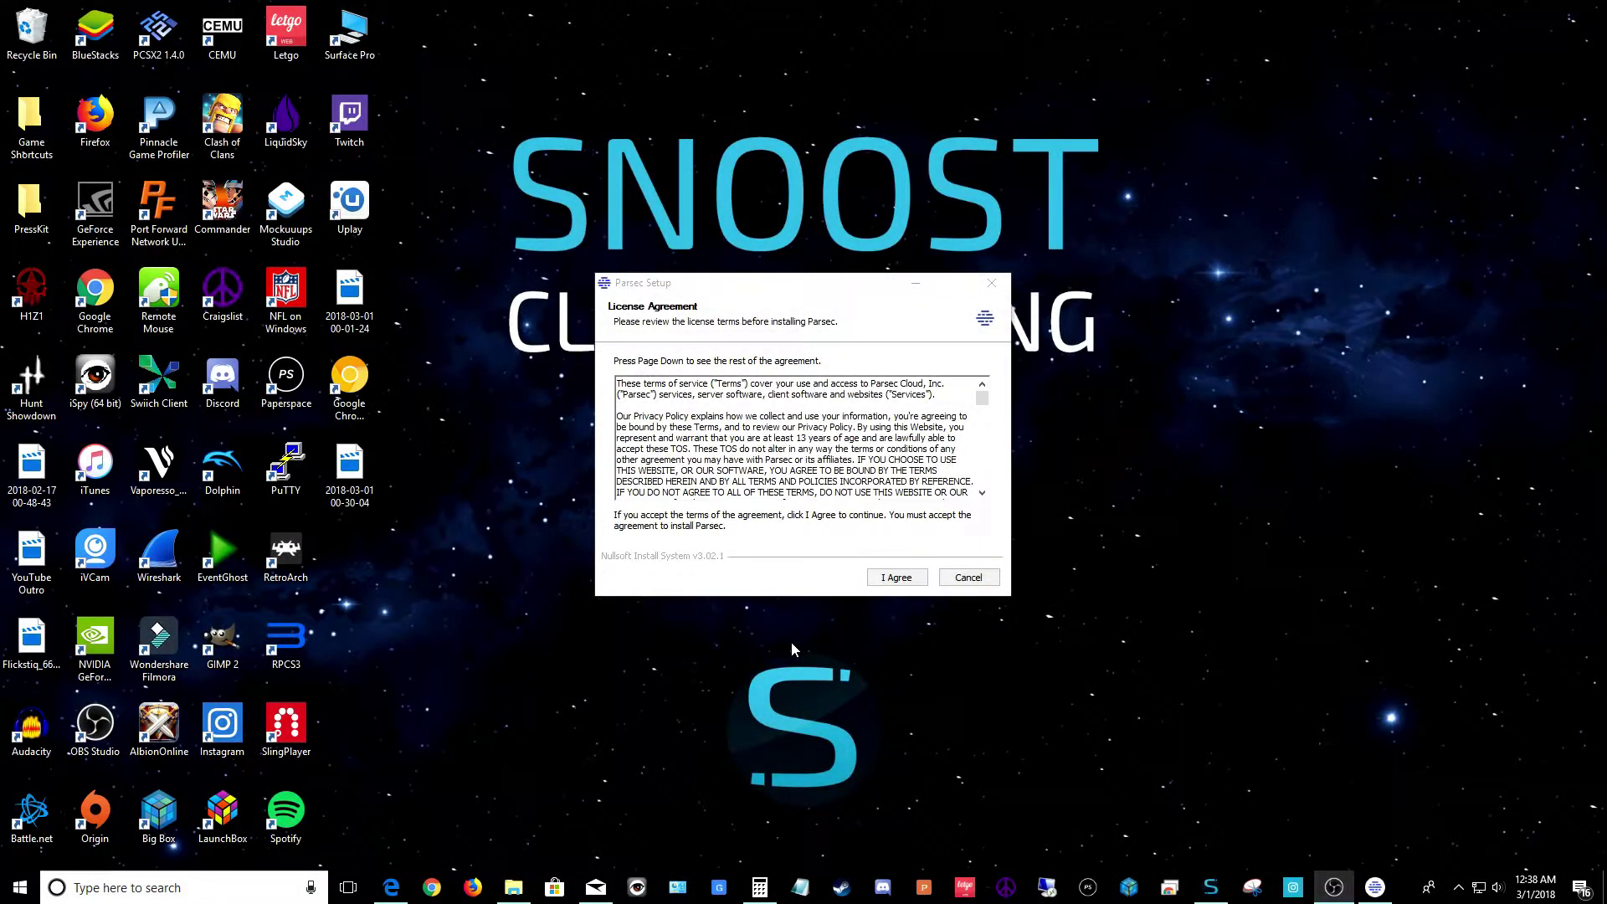
Accept the license, say Yes to controller support, and close the finished Parsec installer
click(897, 577)
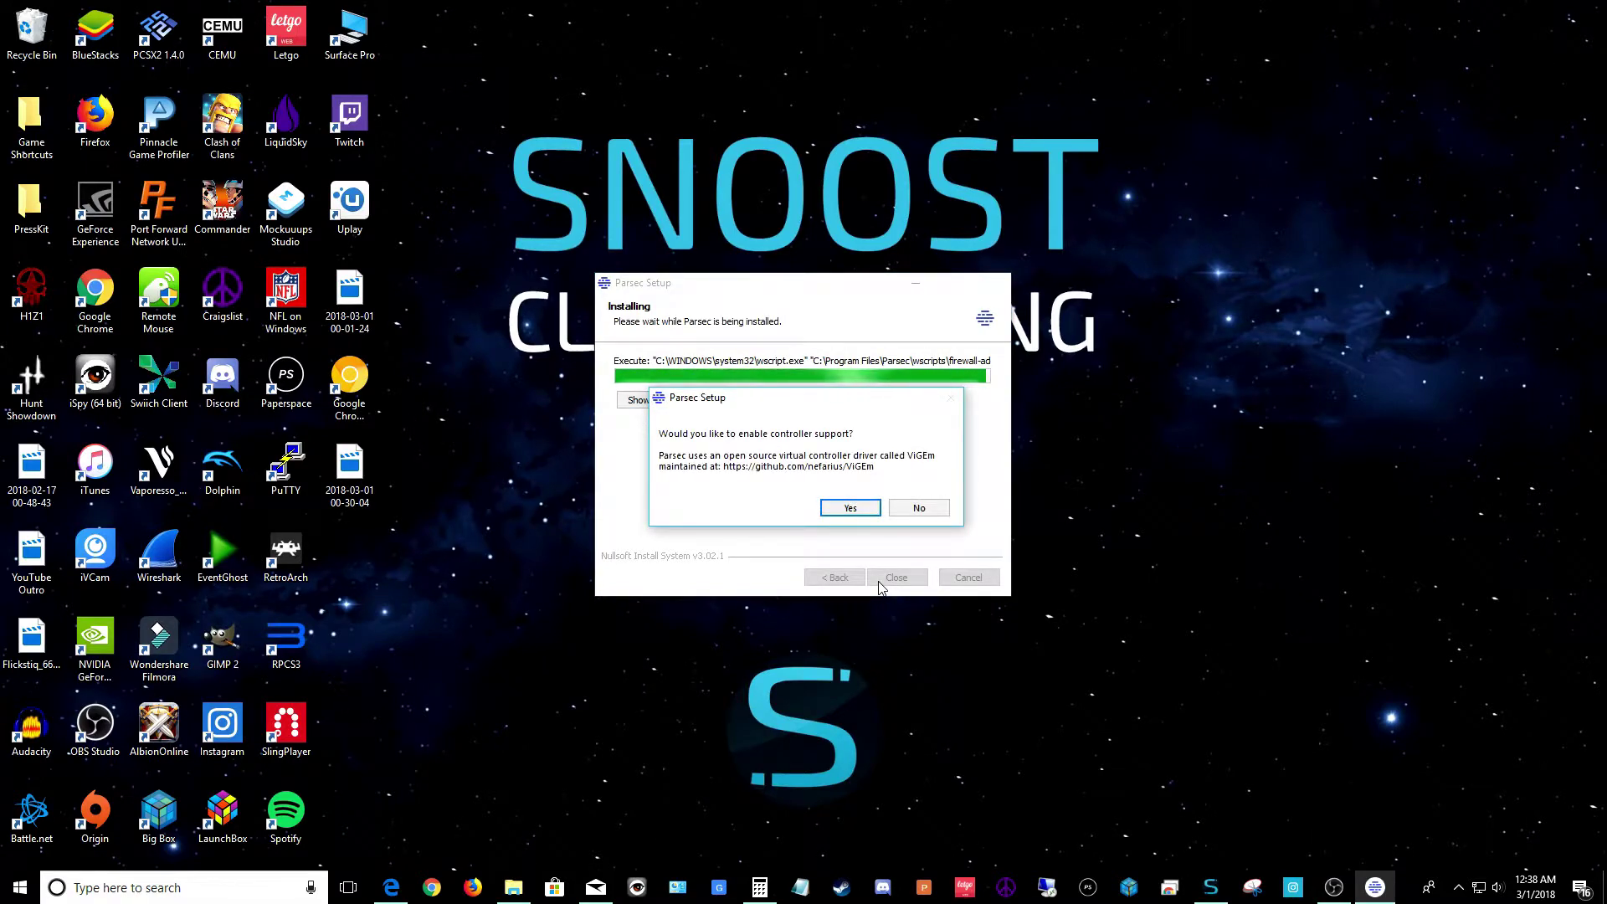
click(837, 509)
click(837, 508)
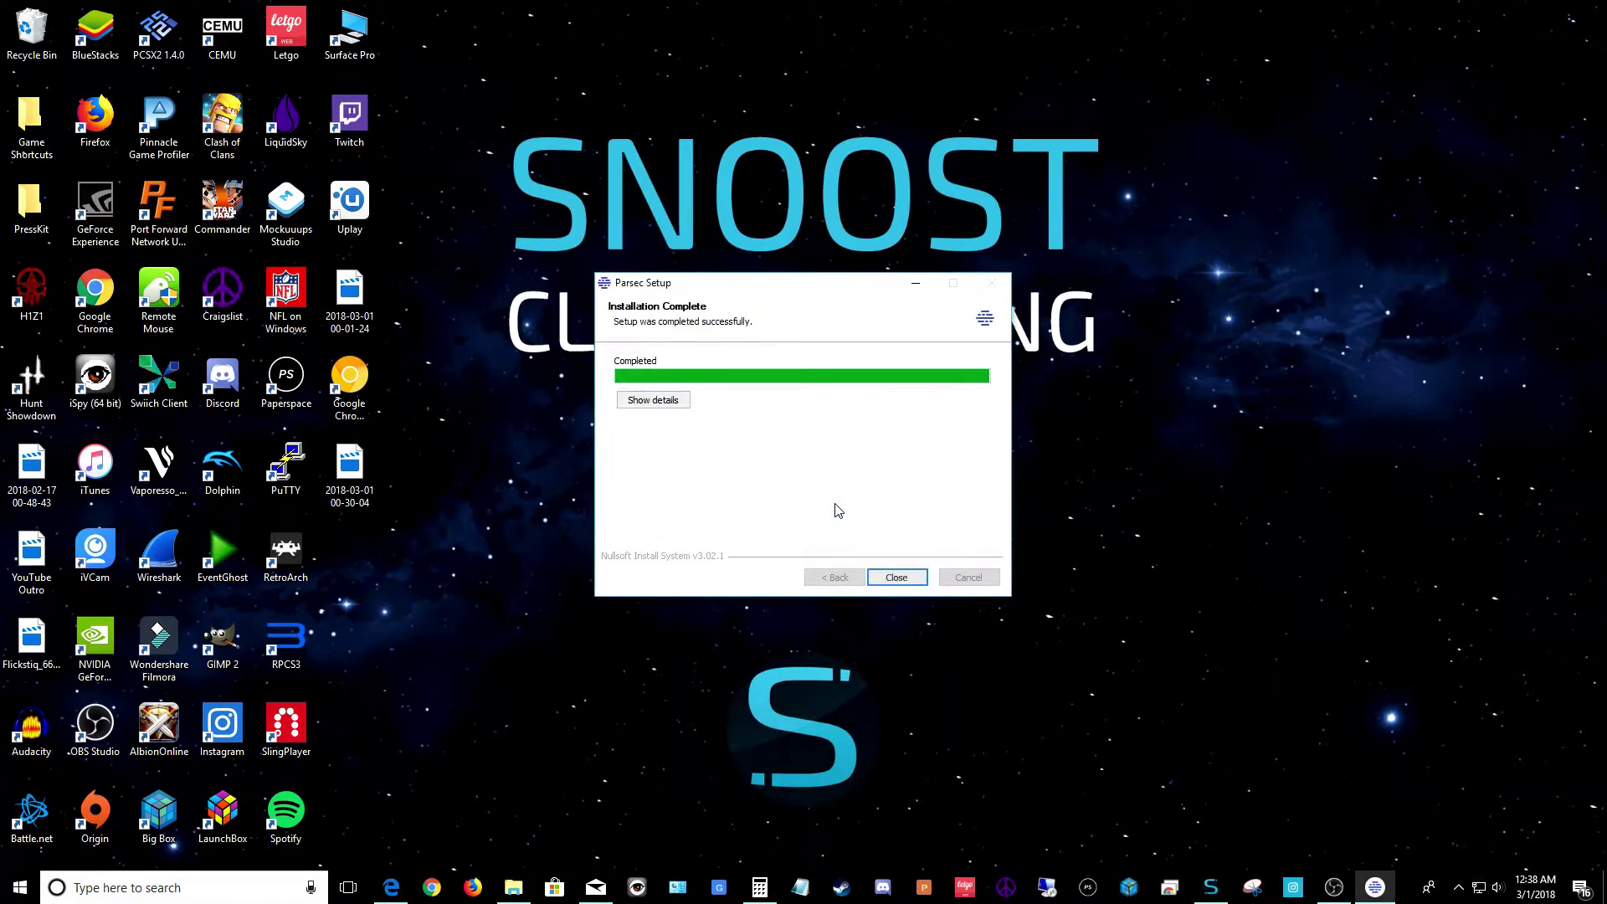
click(920, 578)
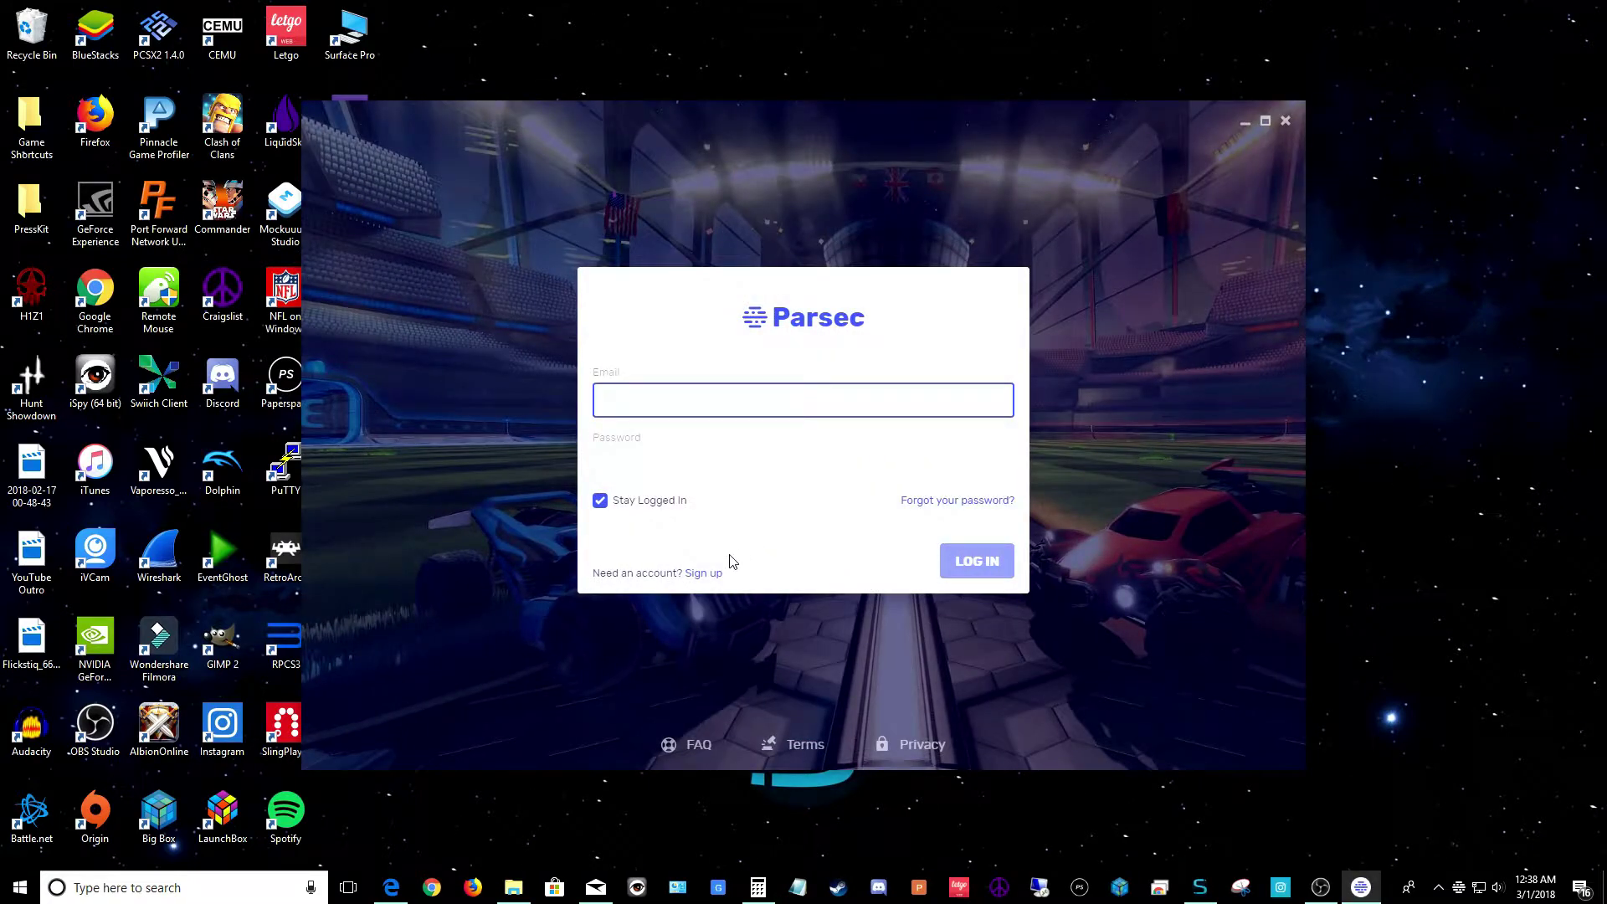
Return from Sign up to the login form and enter the account e-mail and password
click(700, 575)
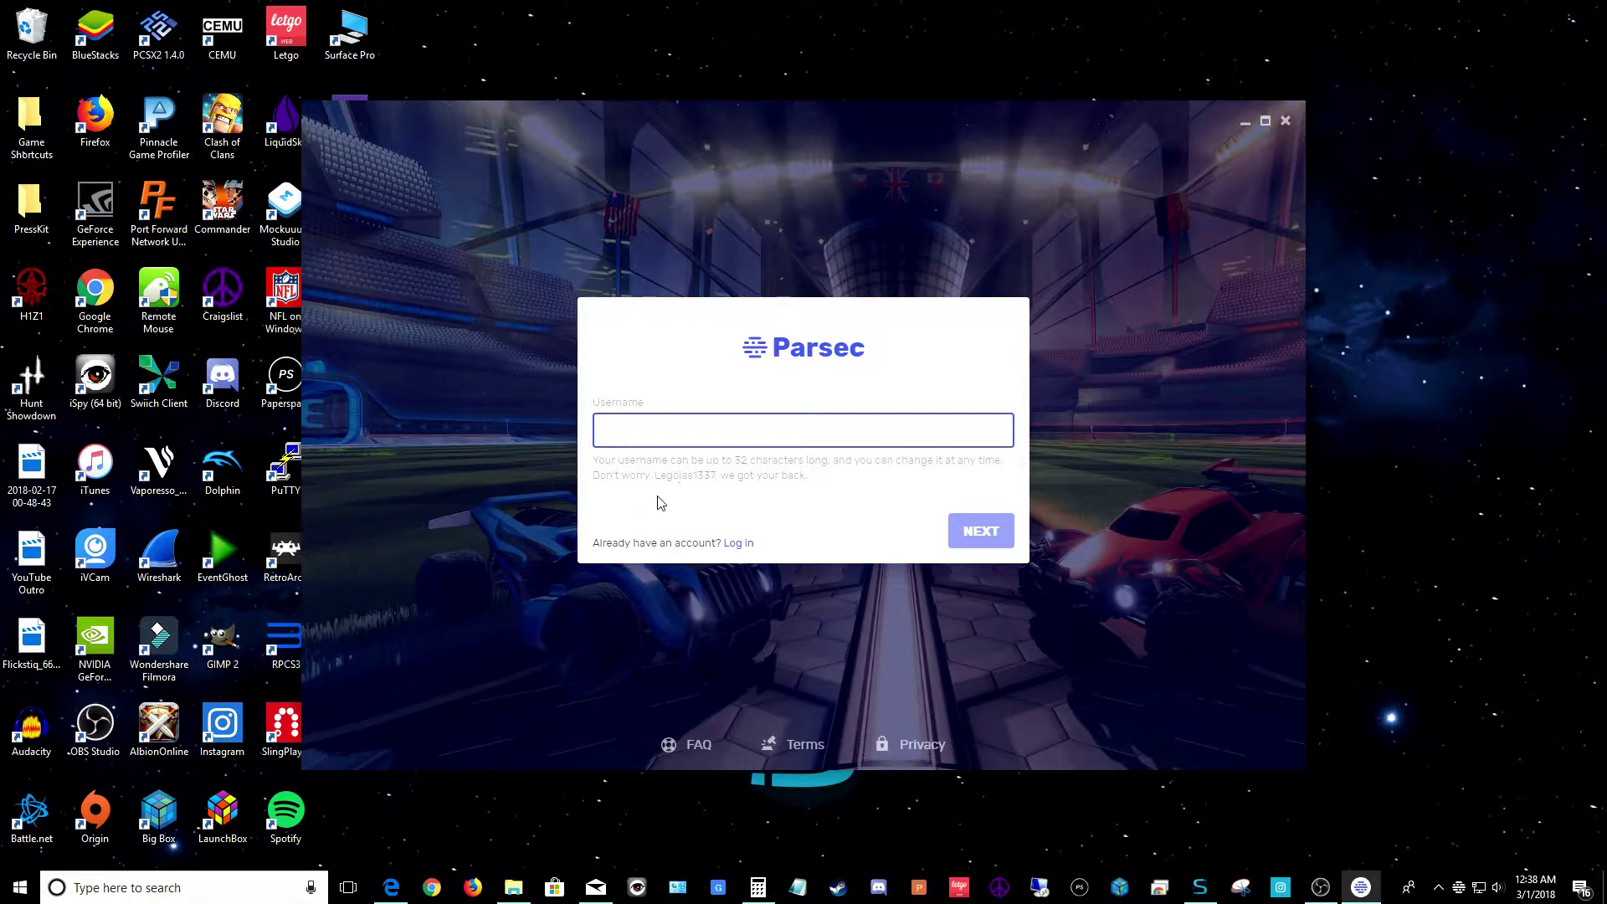
click(743, 544)
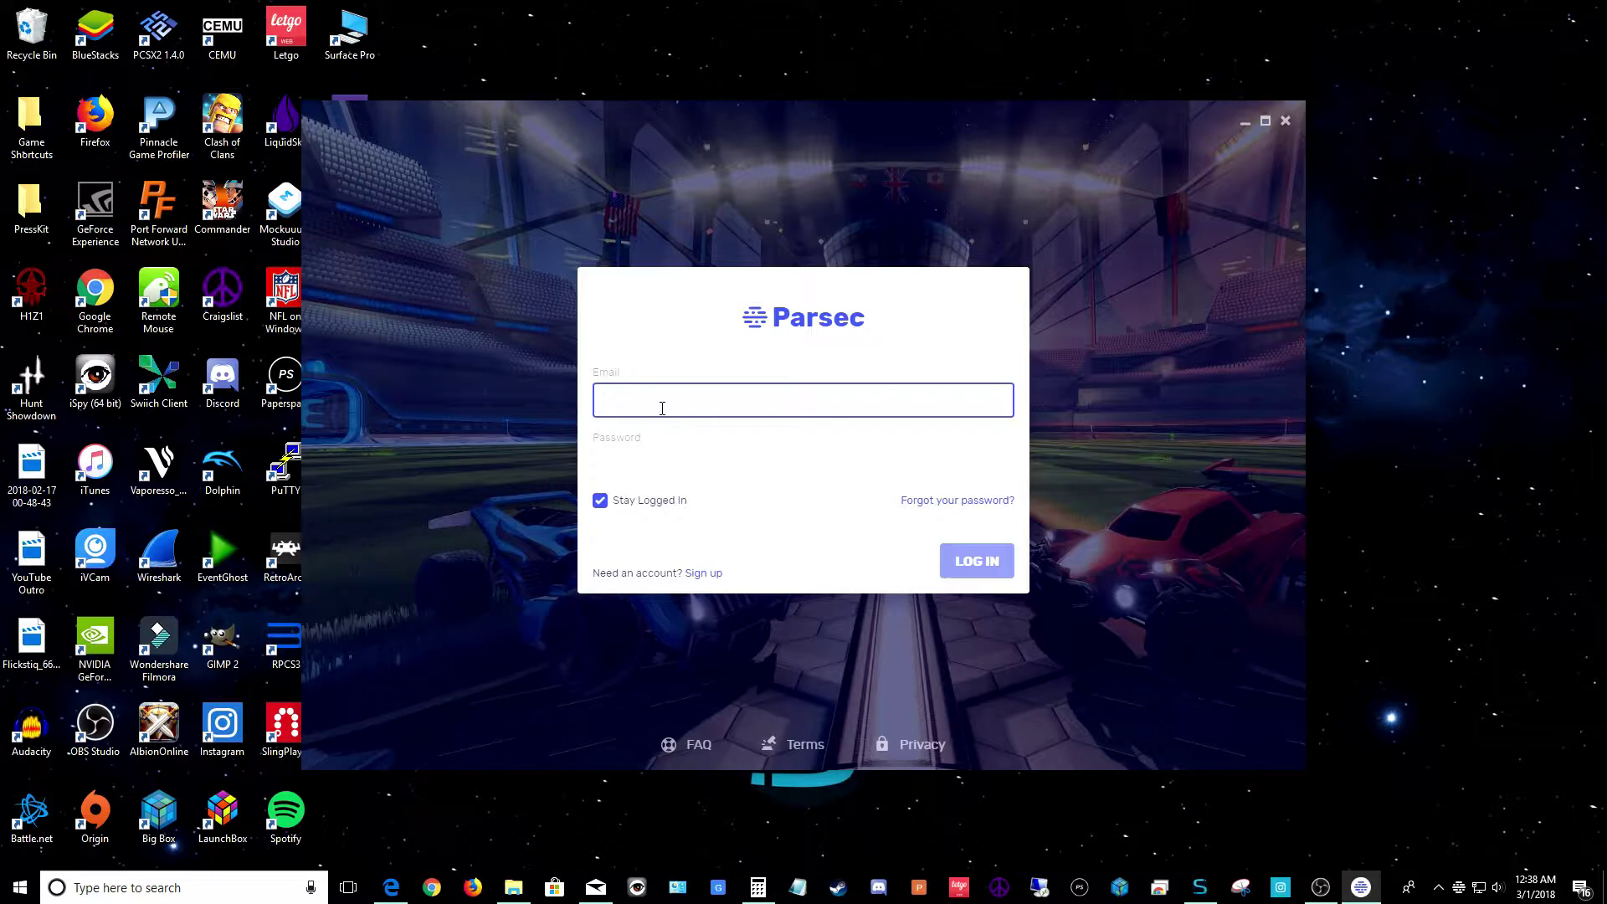
key(Tab)
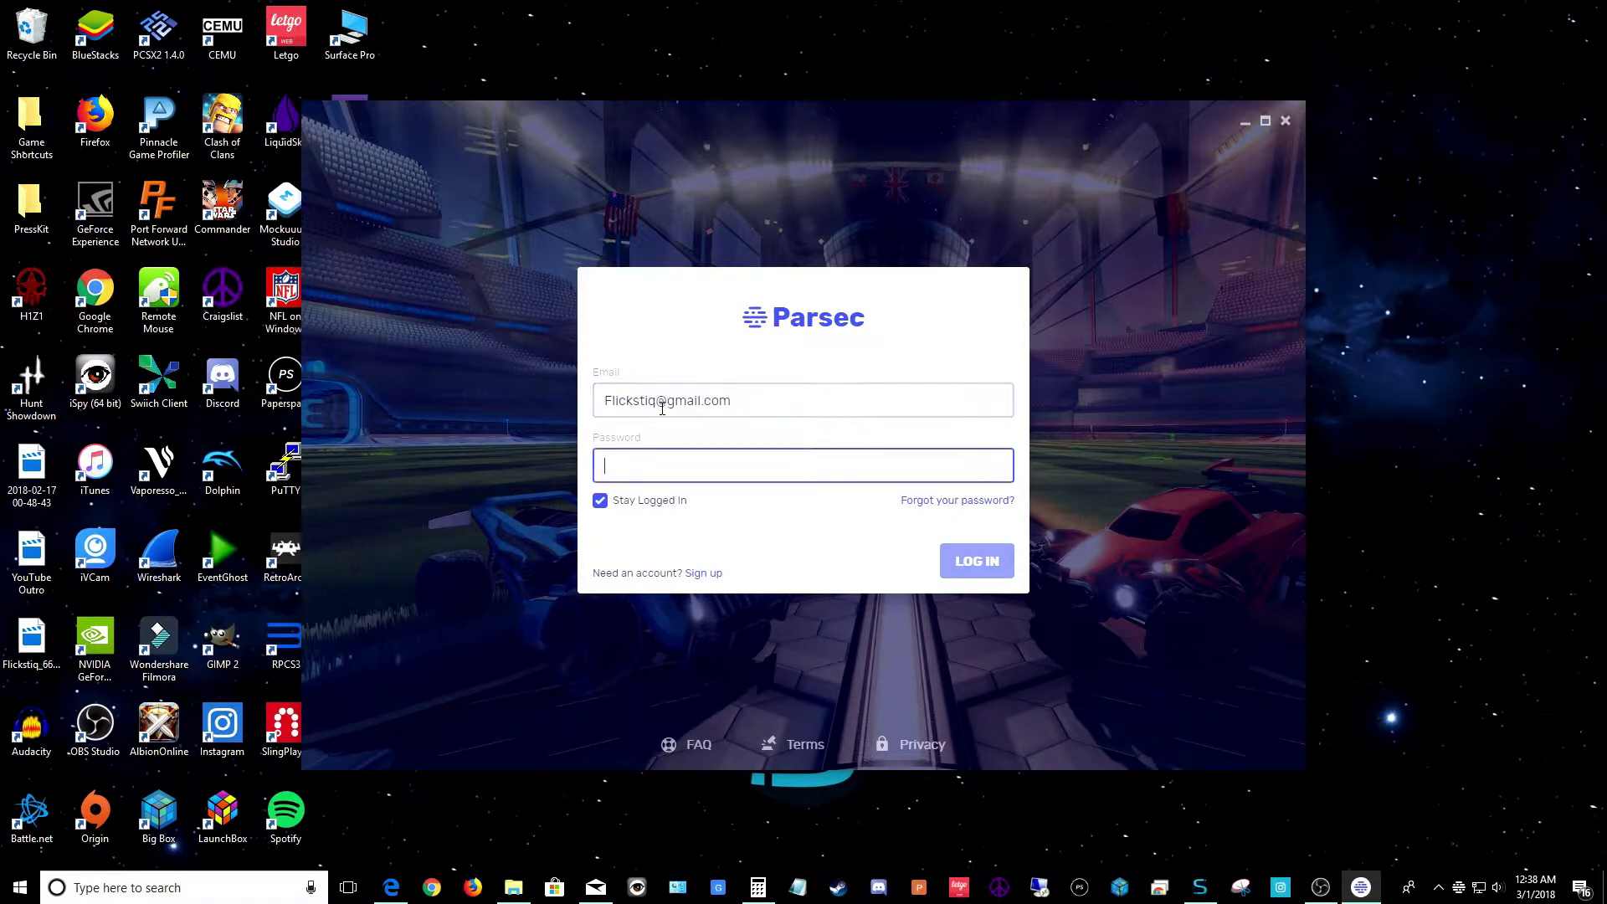
text(•••••••••)
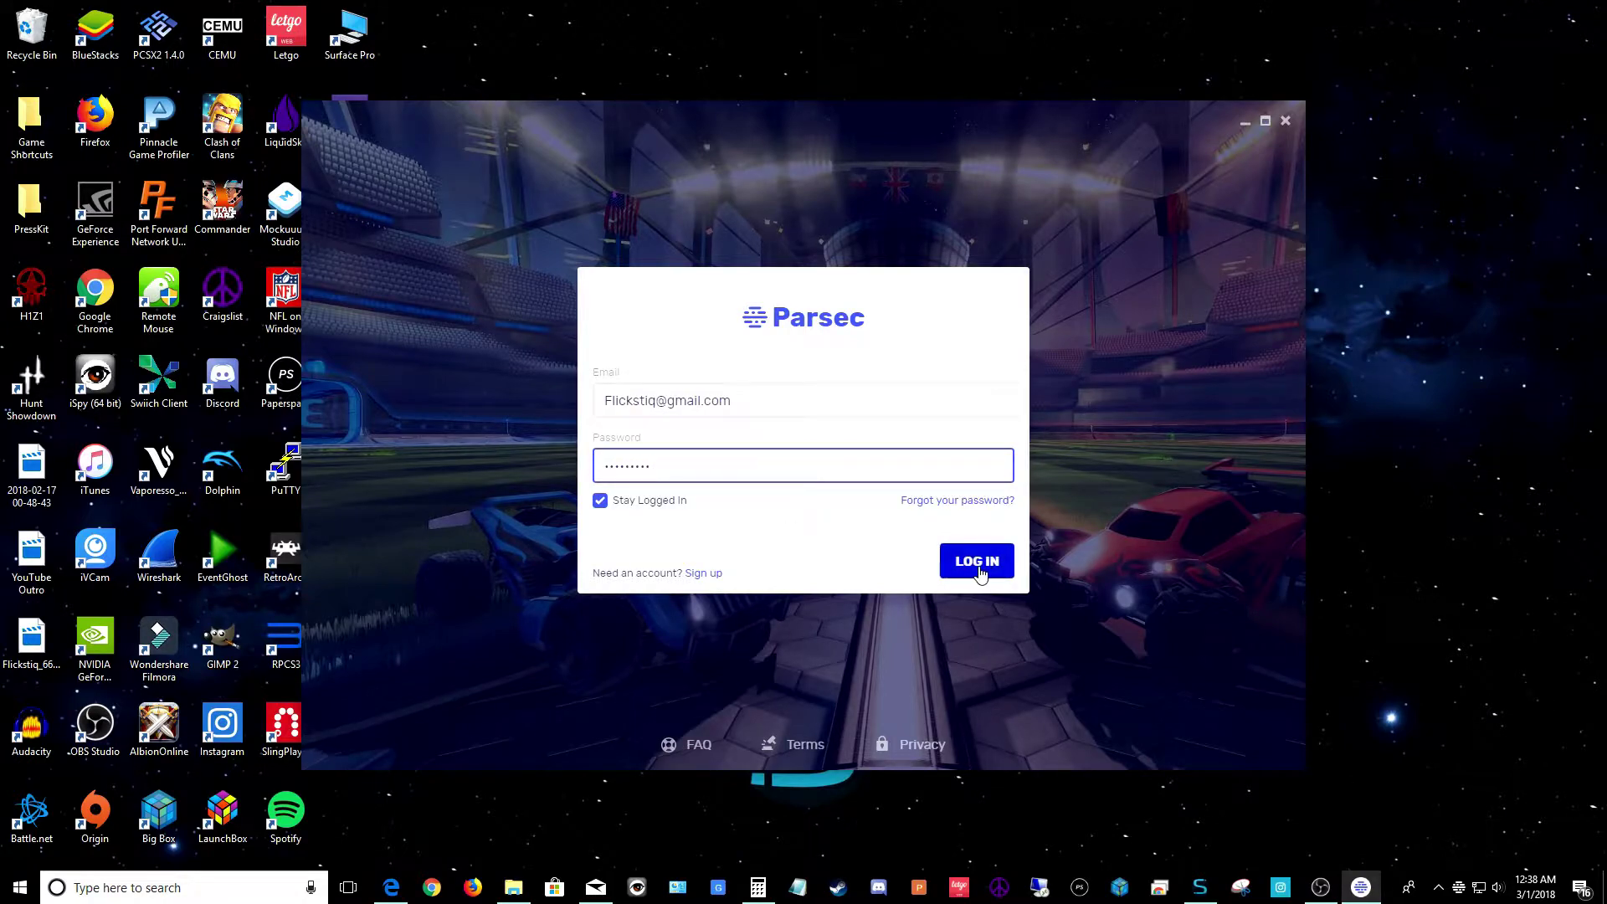
Log in to Parsec and accept ENABLE HOSTING in the Enable hosting? banner
click(981, 572)
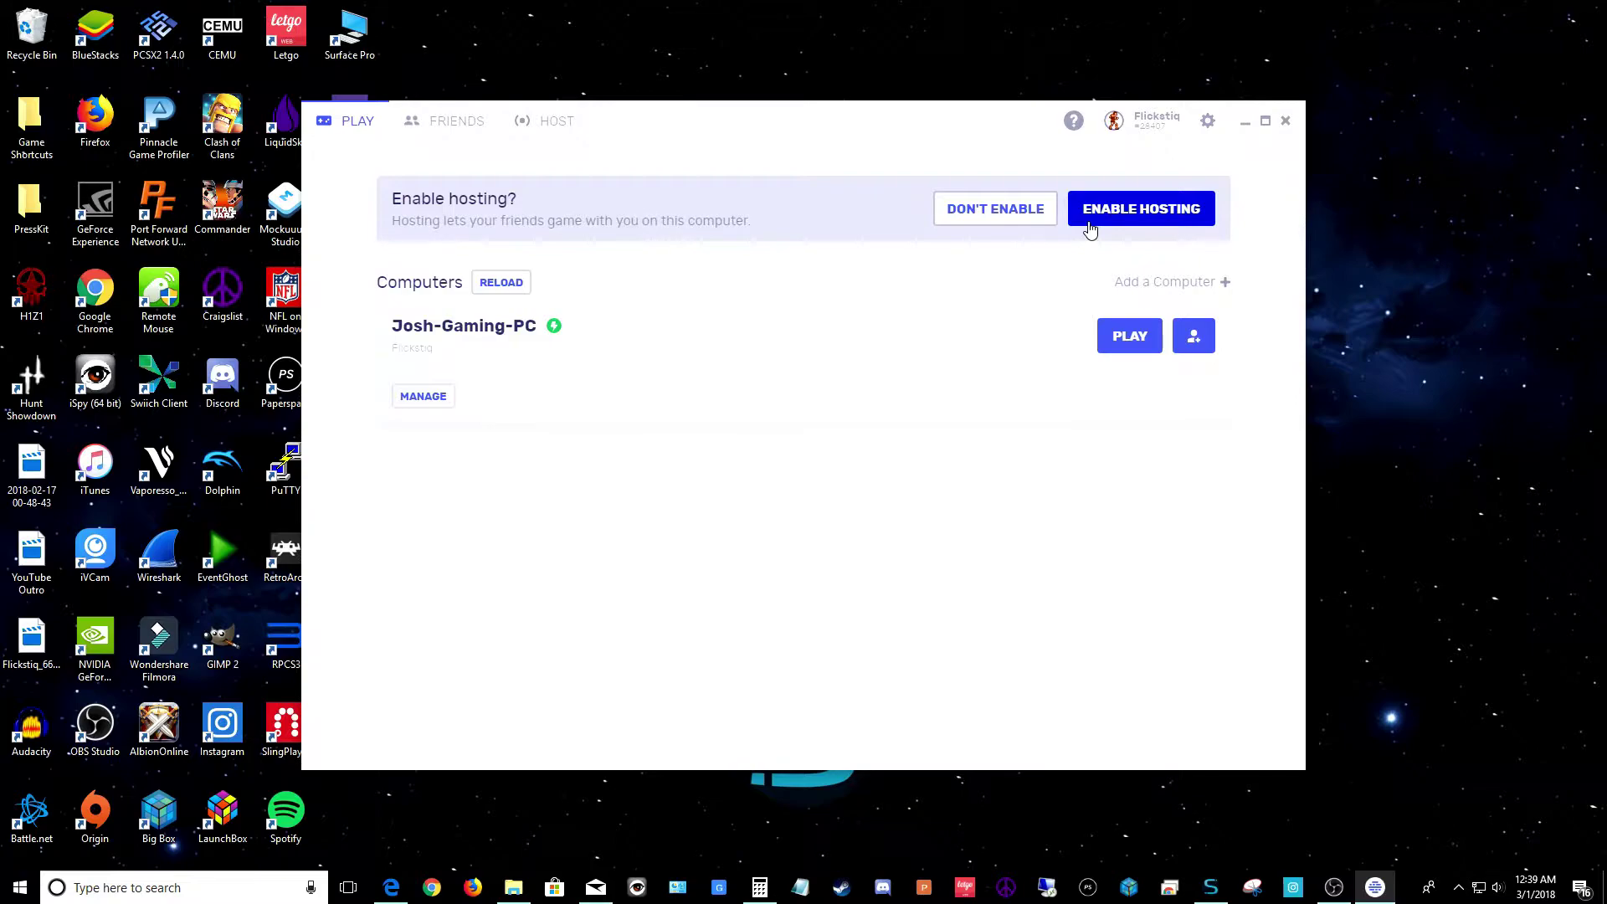
click(1090, 228)
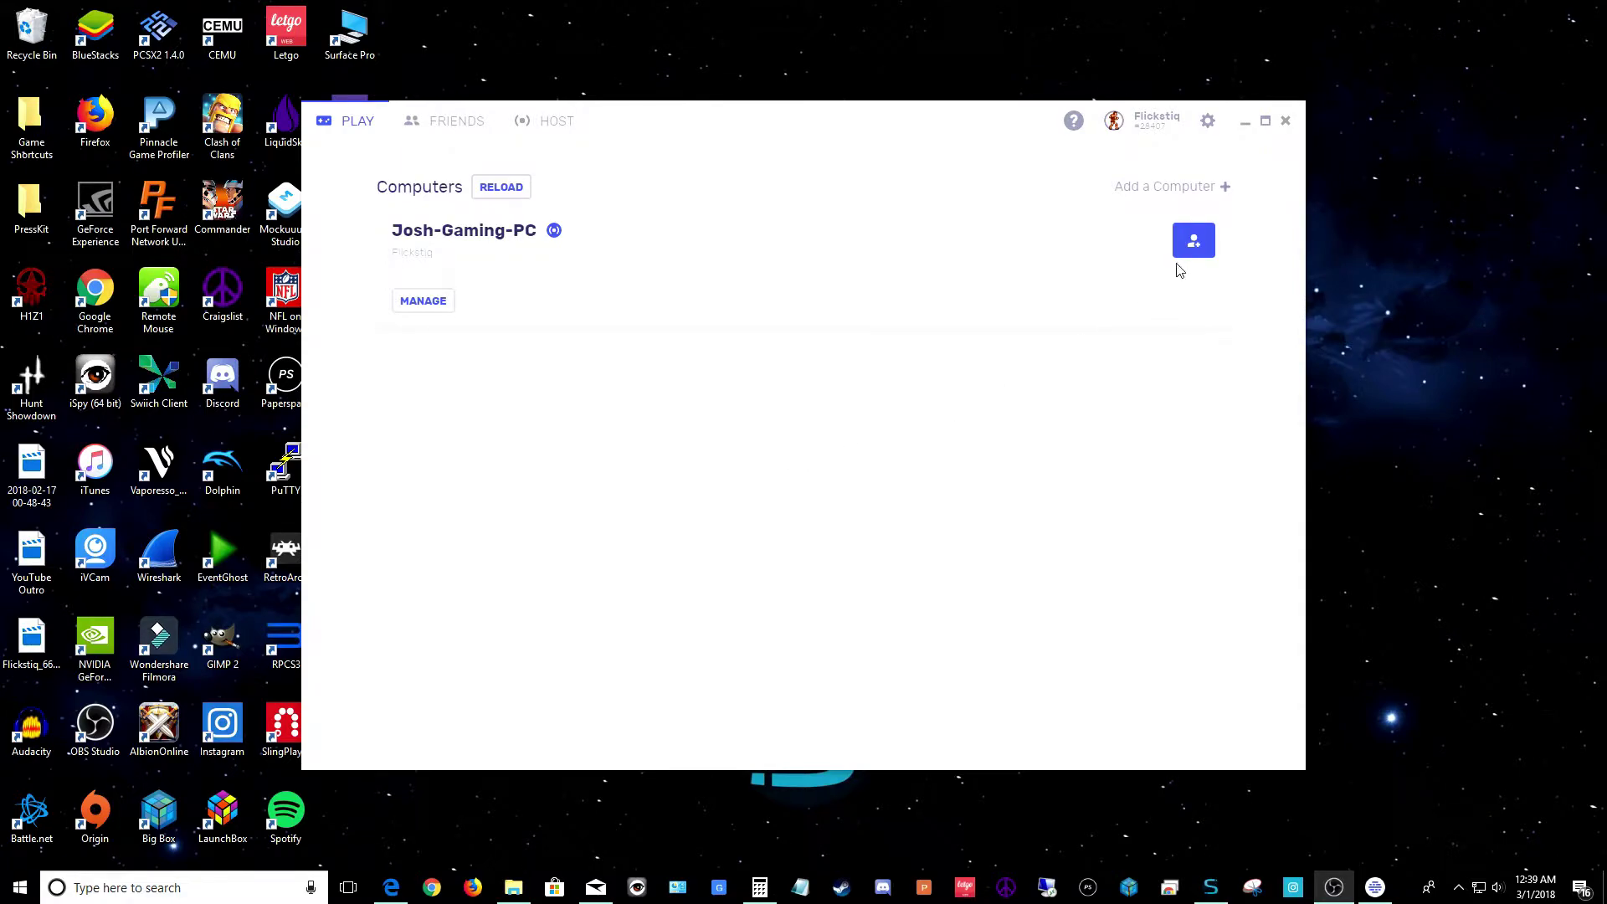
In Parsec Settings, switch Decoder Mode to Software and then back to Accelerated
click(1209, 122)
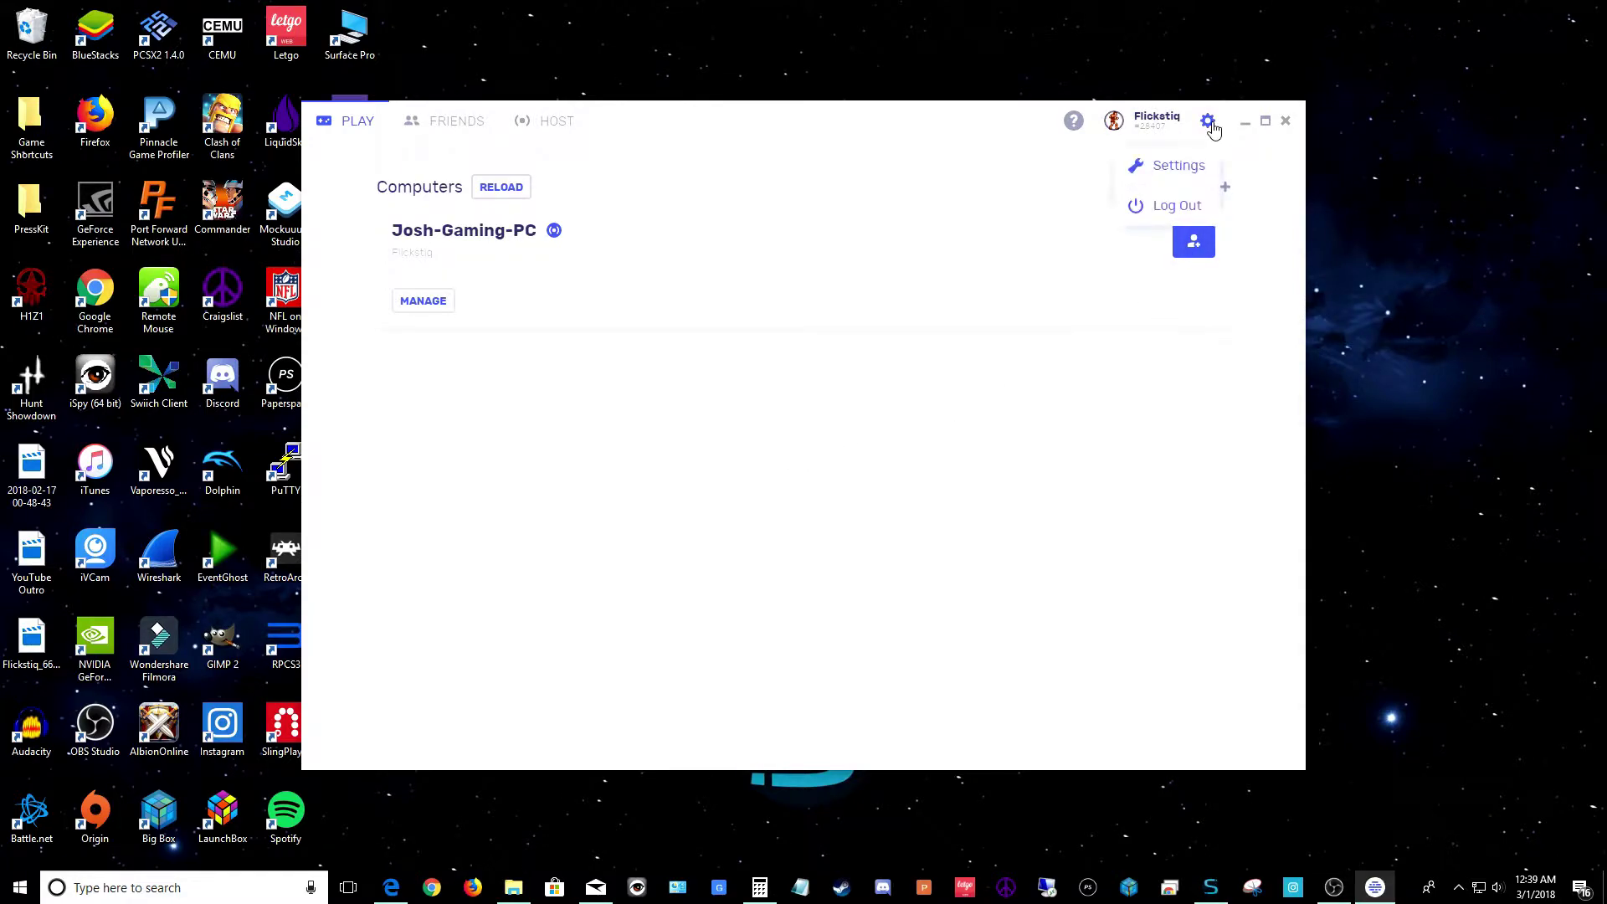
click(1179, 166)
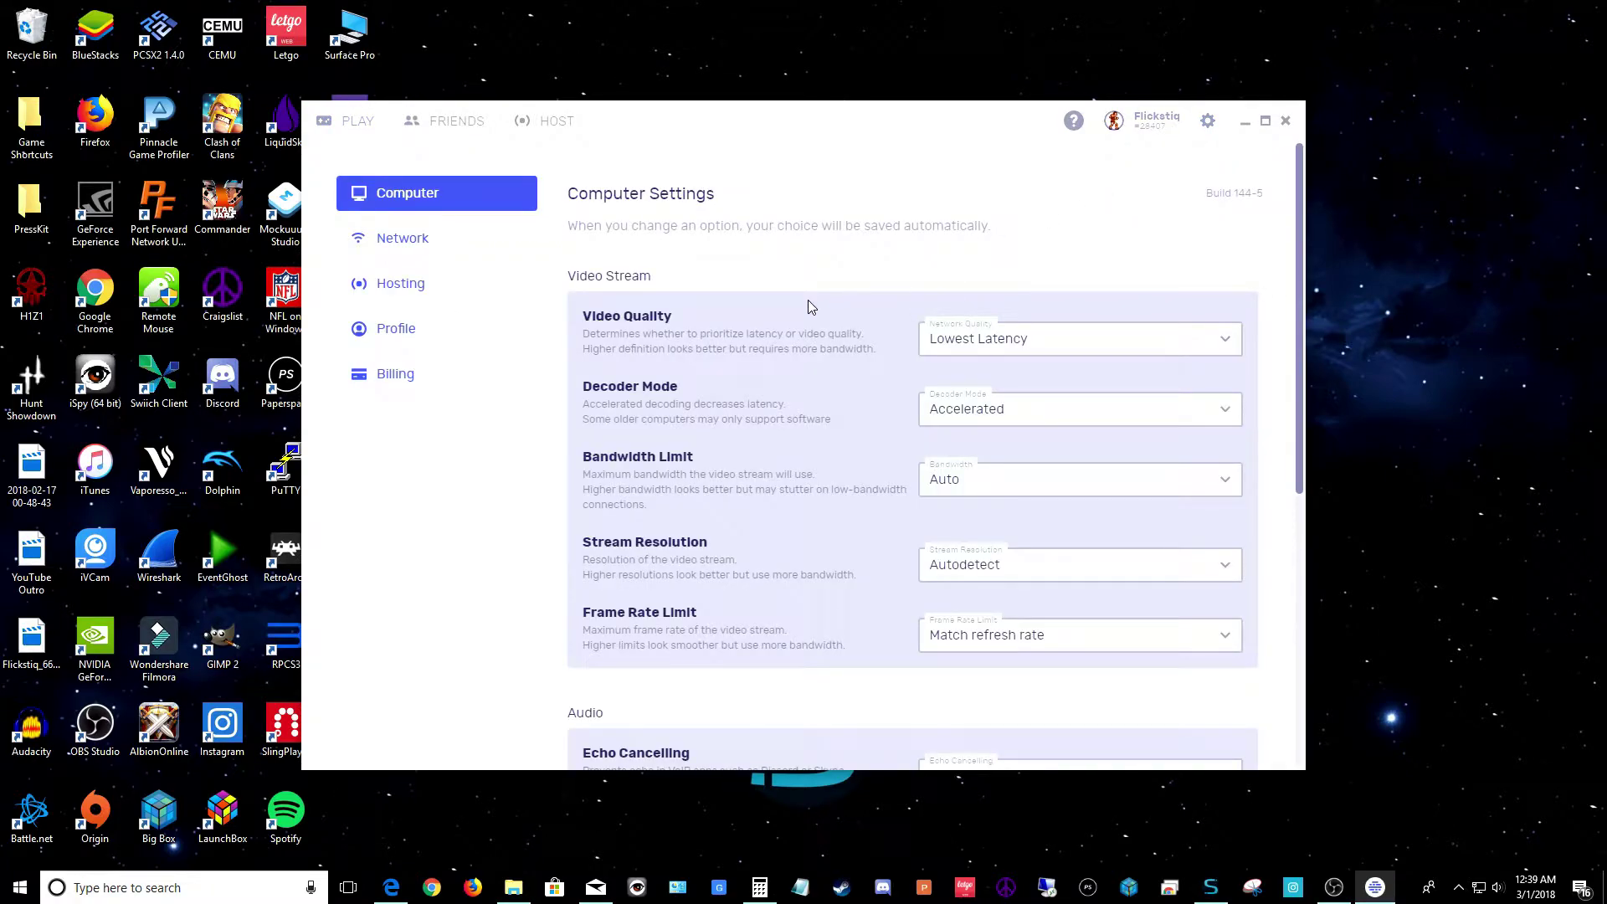
scroll(837, 301, down, 1)
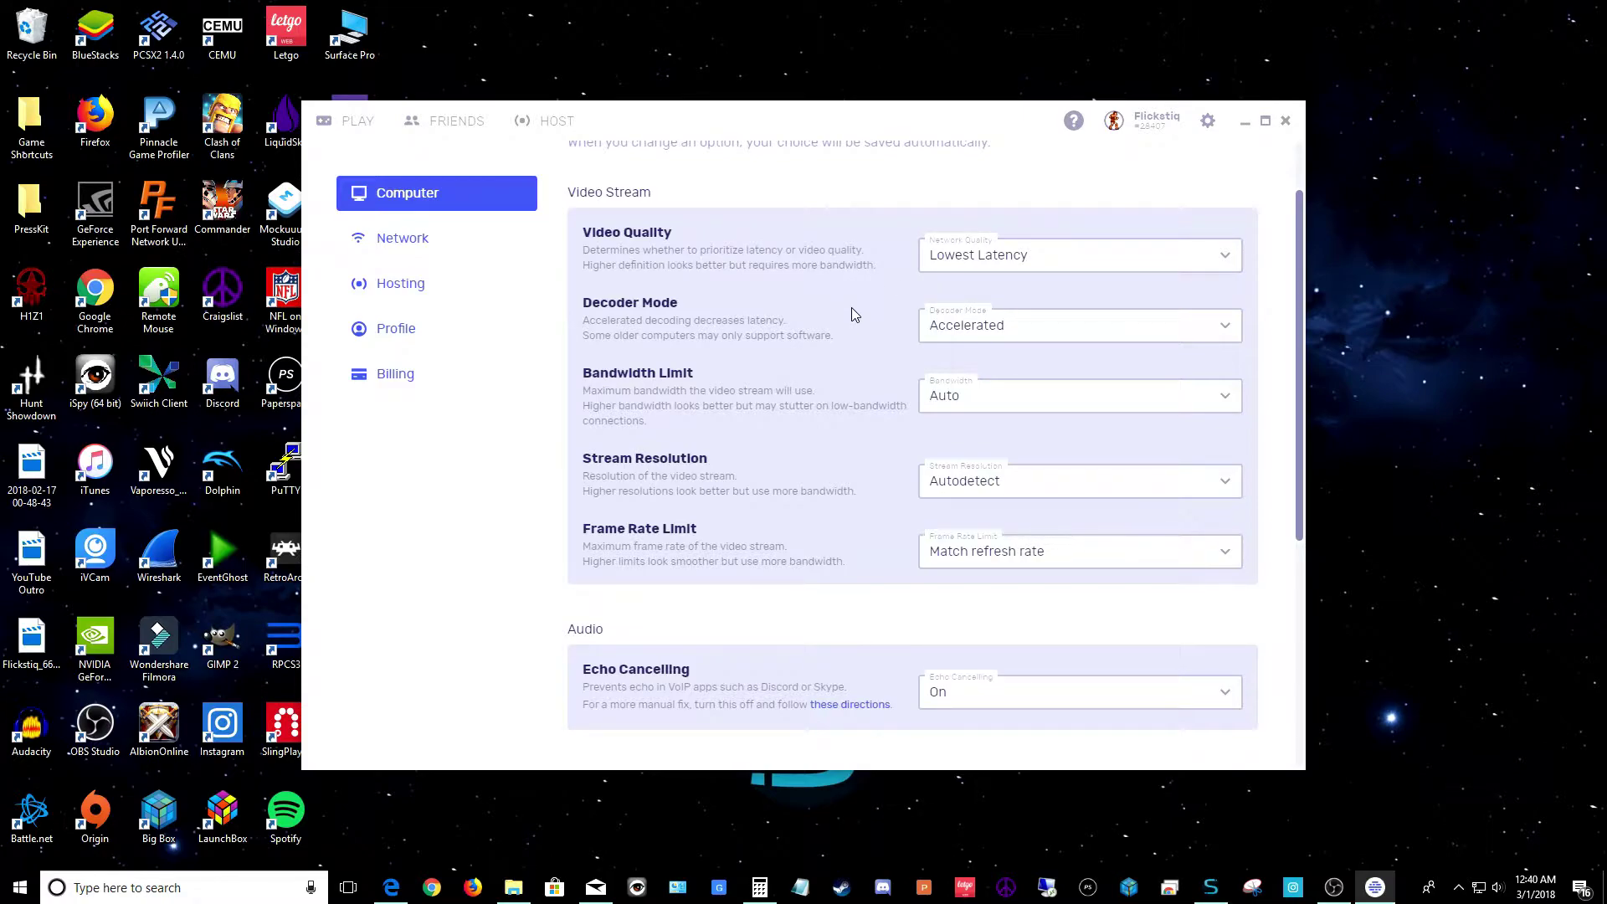
click(1000, 342)
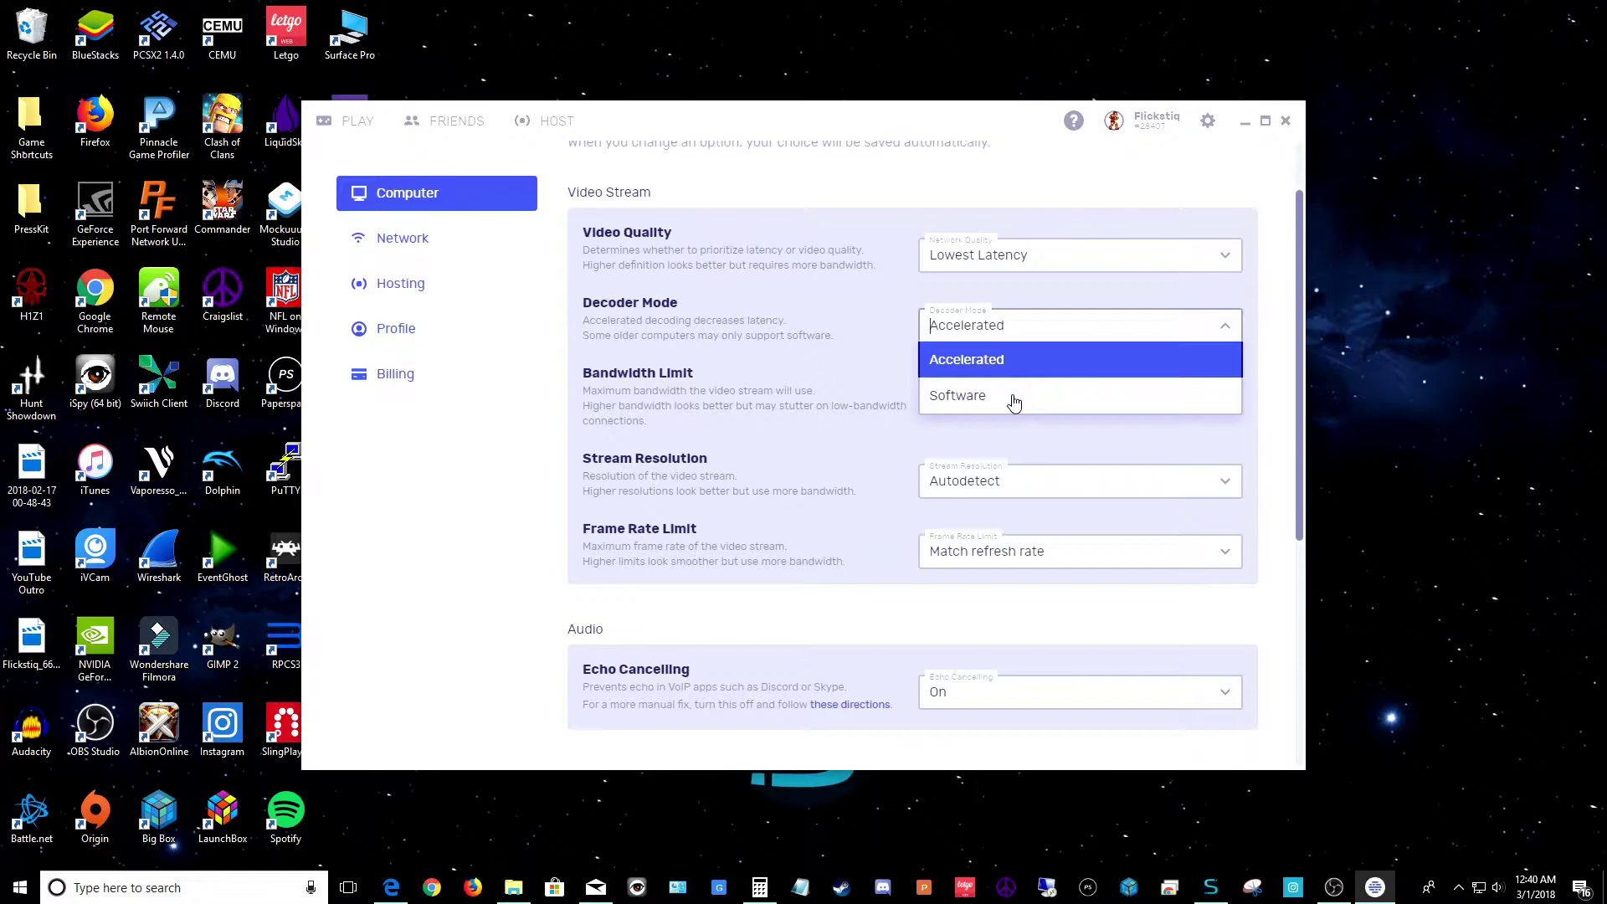
click(1014, 402)
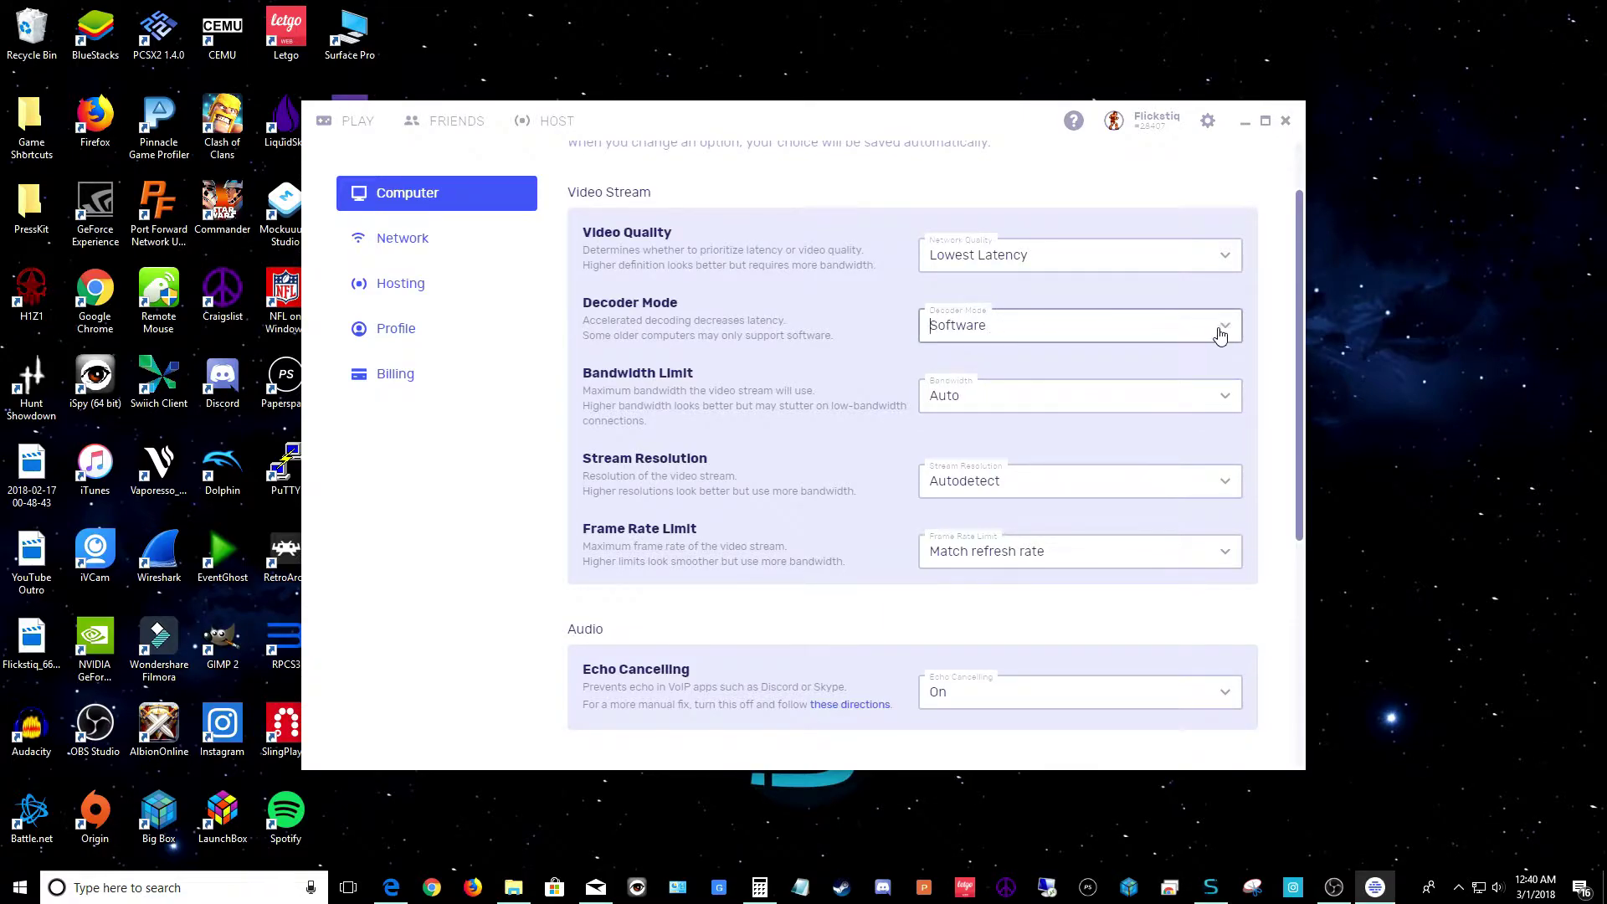
click(1221, 329)
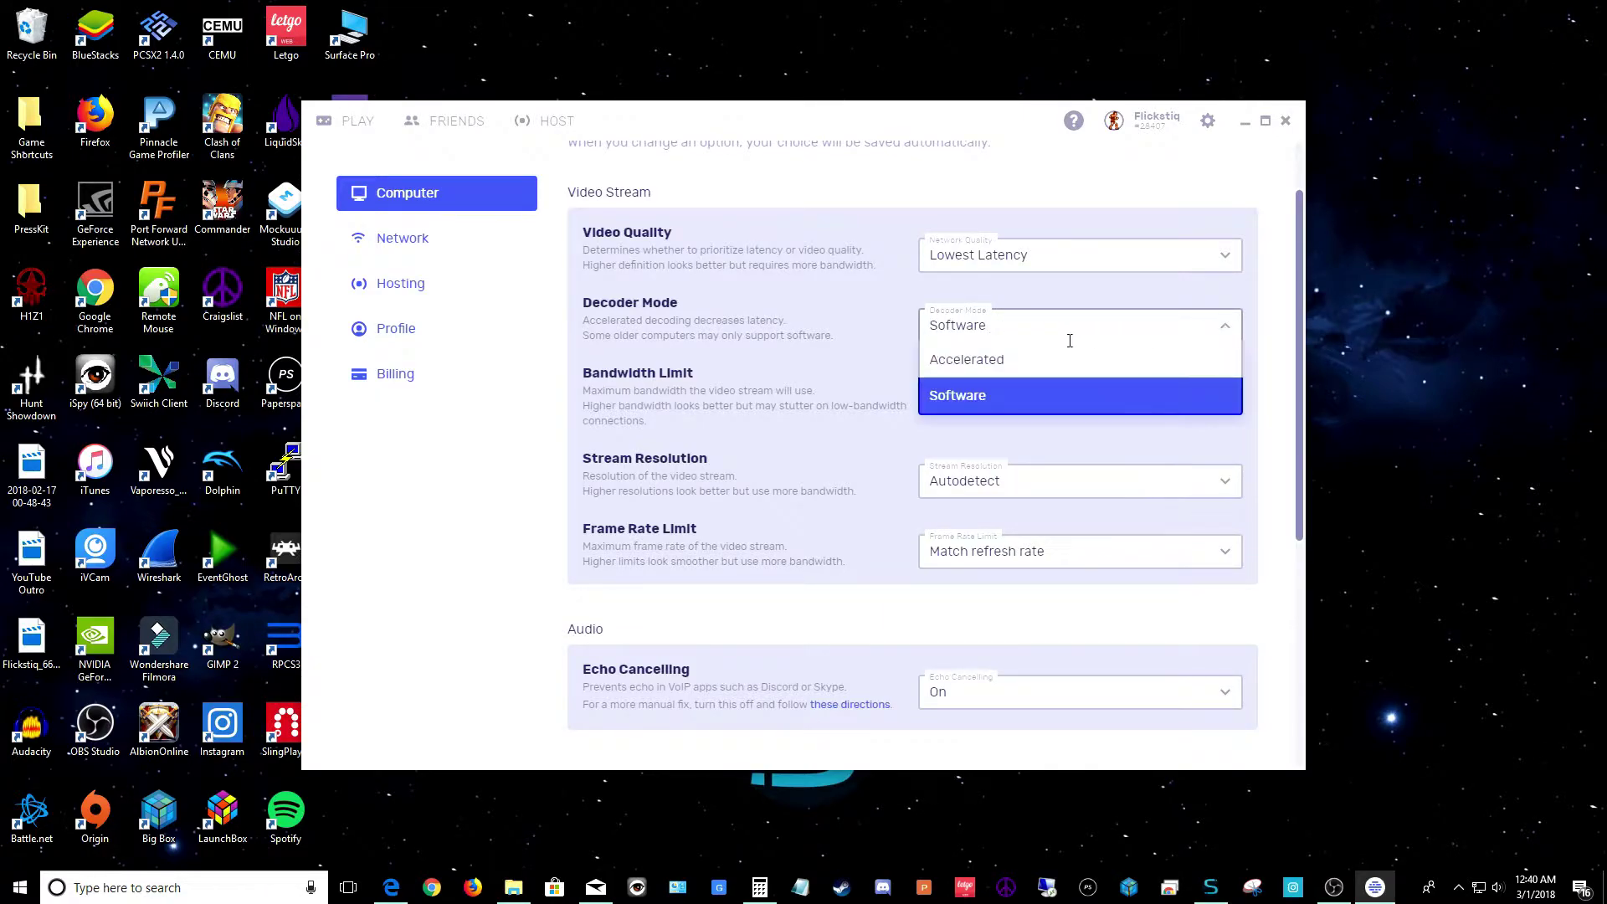
click(988, 364)
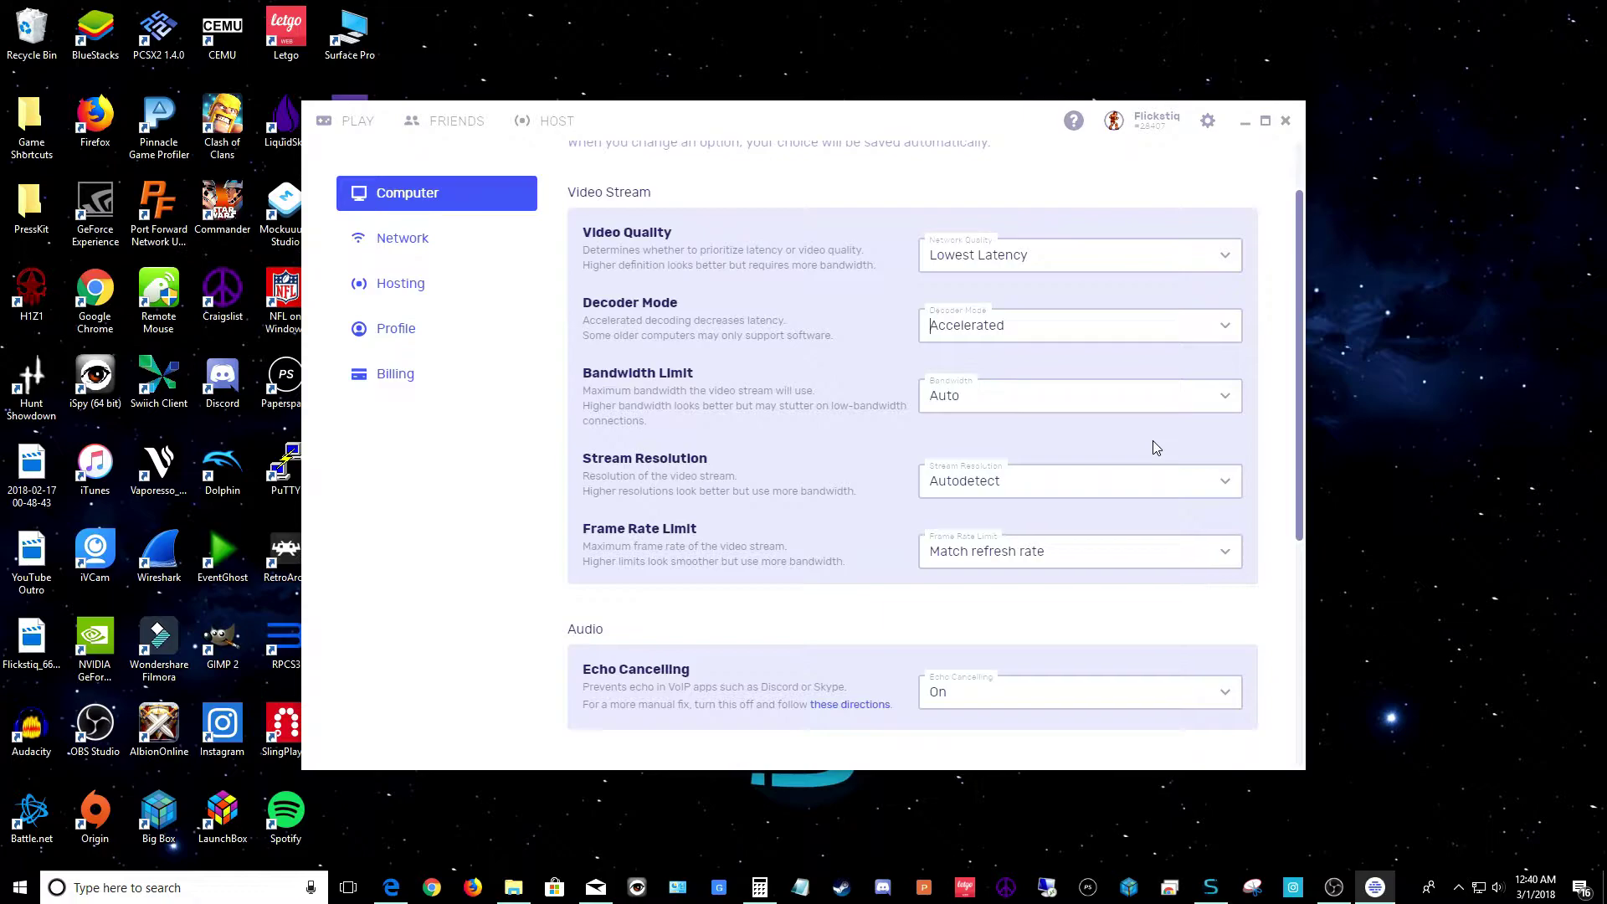
click(1226, 401)
scroll(1084, 463, down, 1)
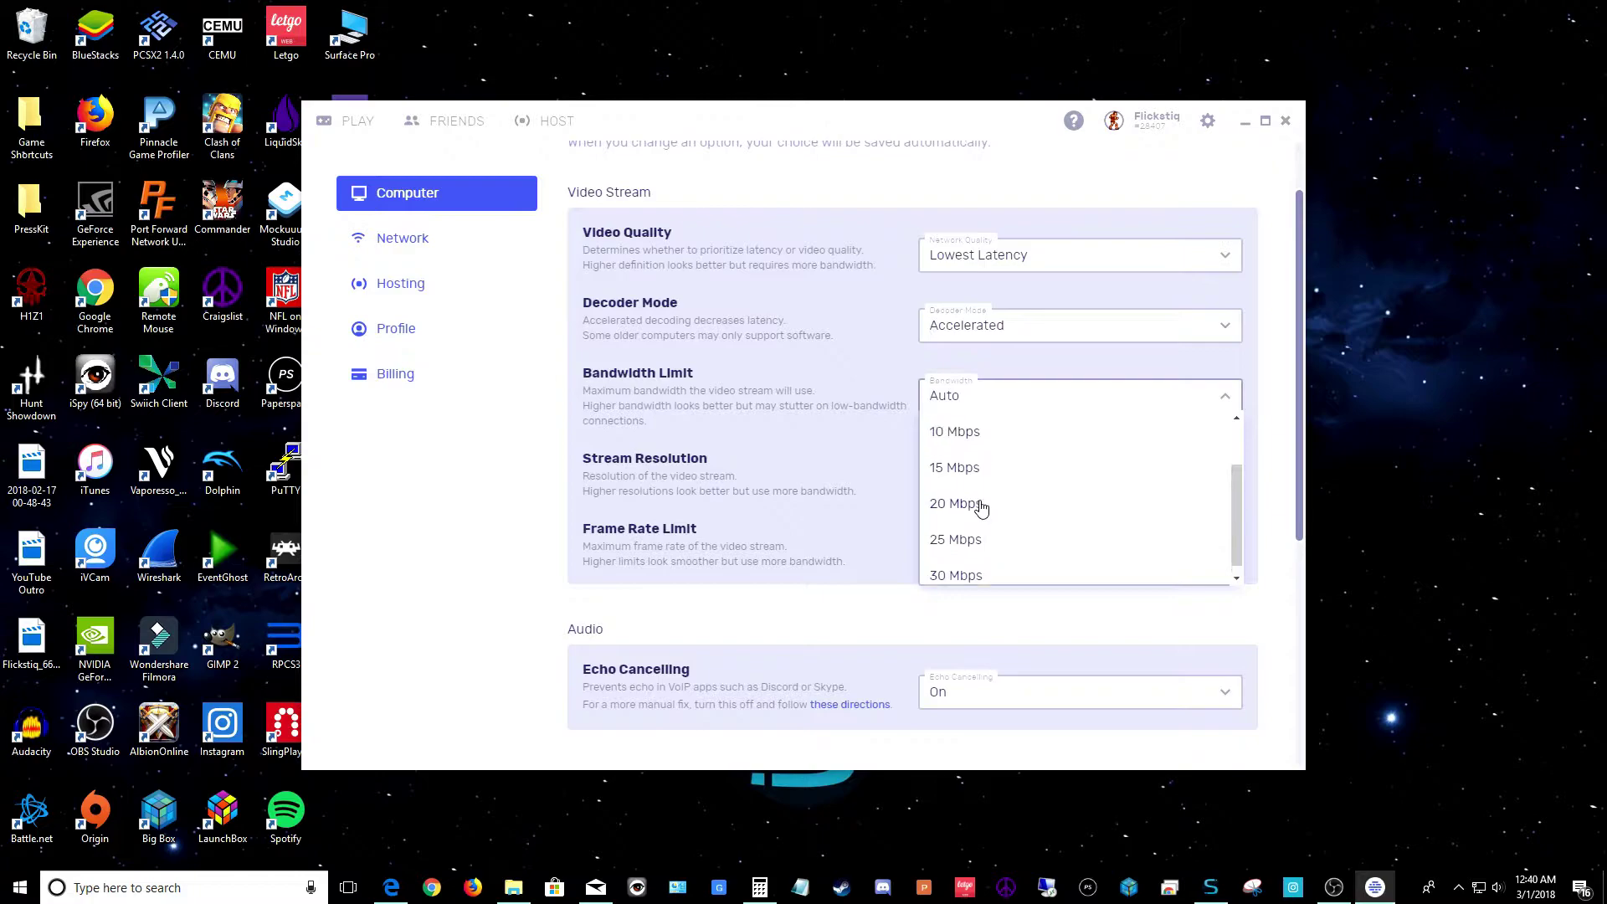
scroll(982, 508, up, 1)
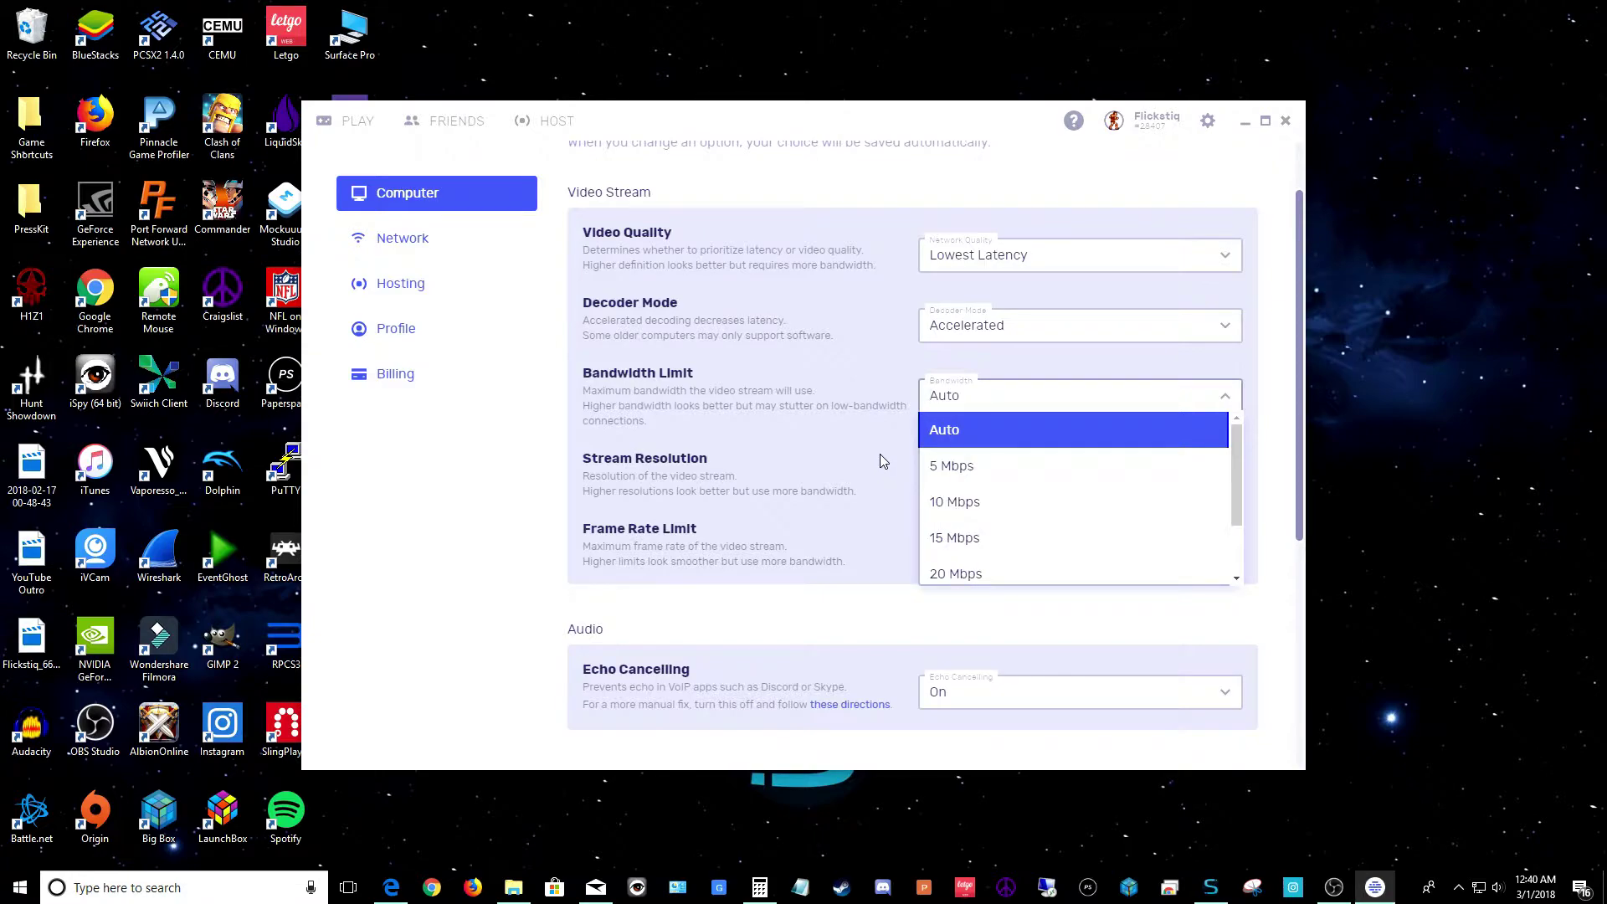
click(969, 430)
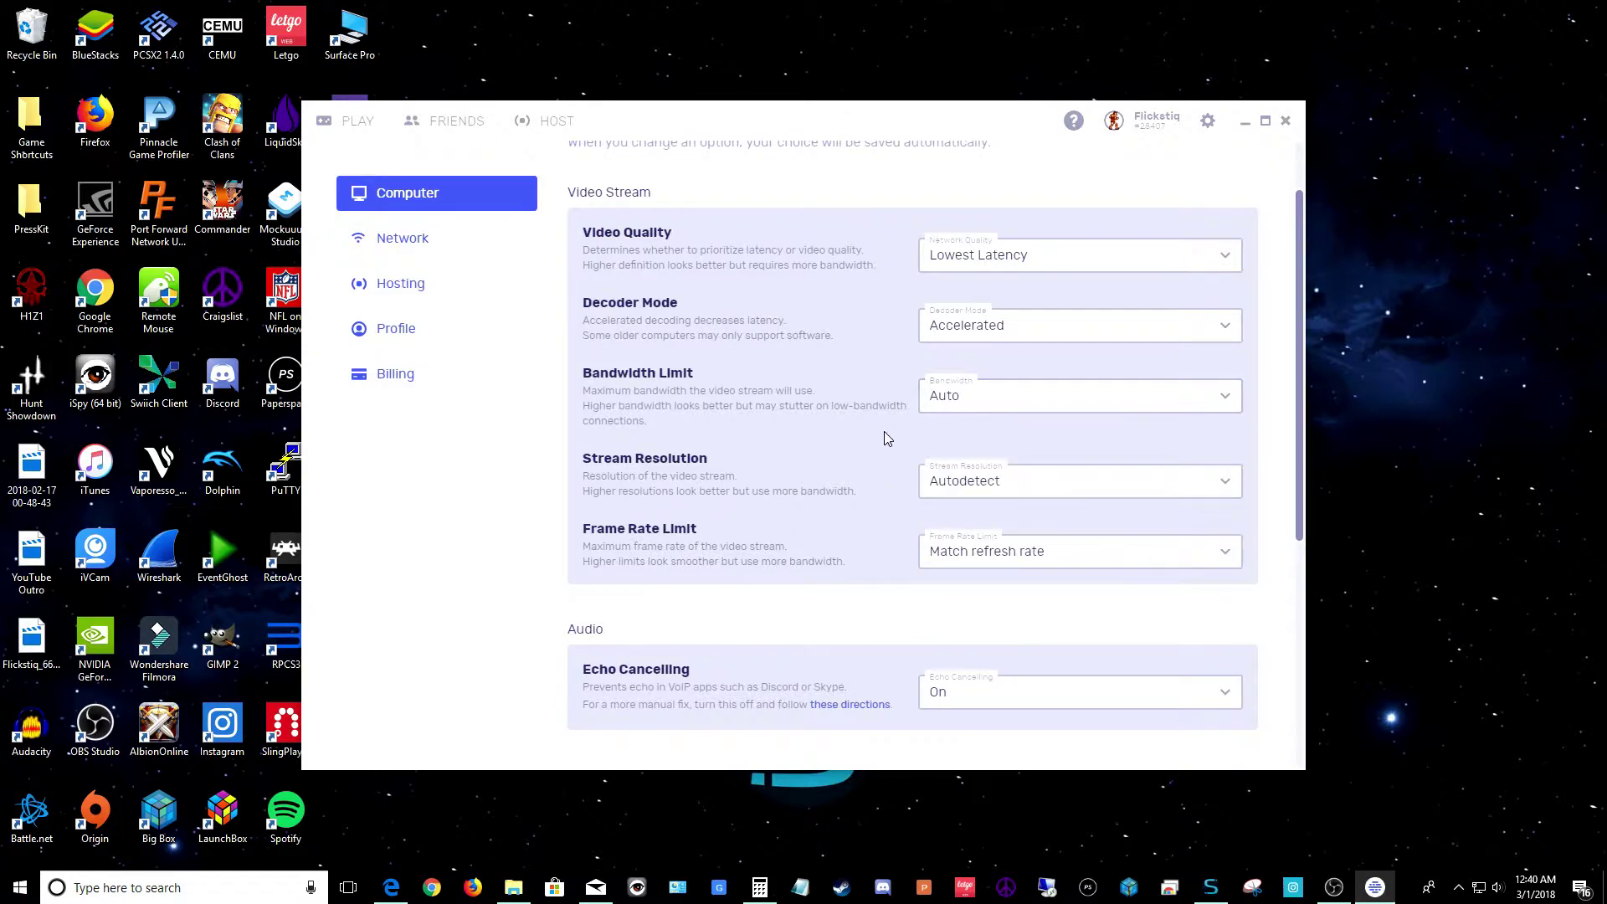
scroll(871, 446, down, 1)
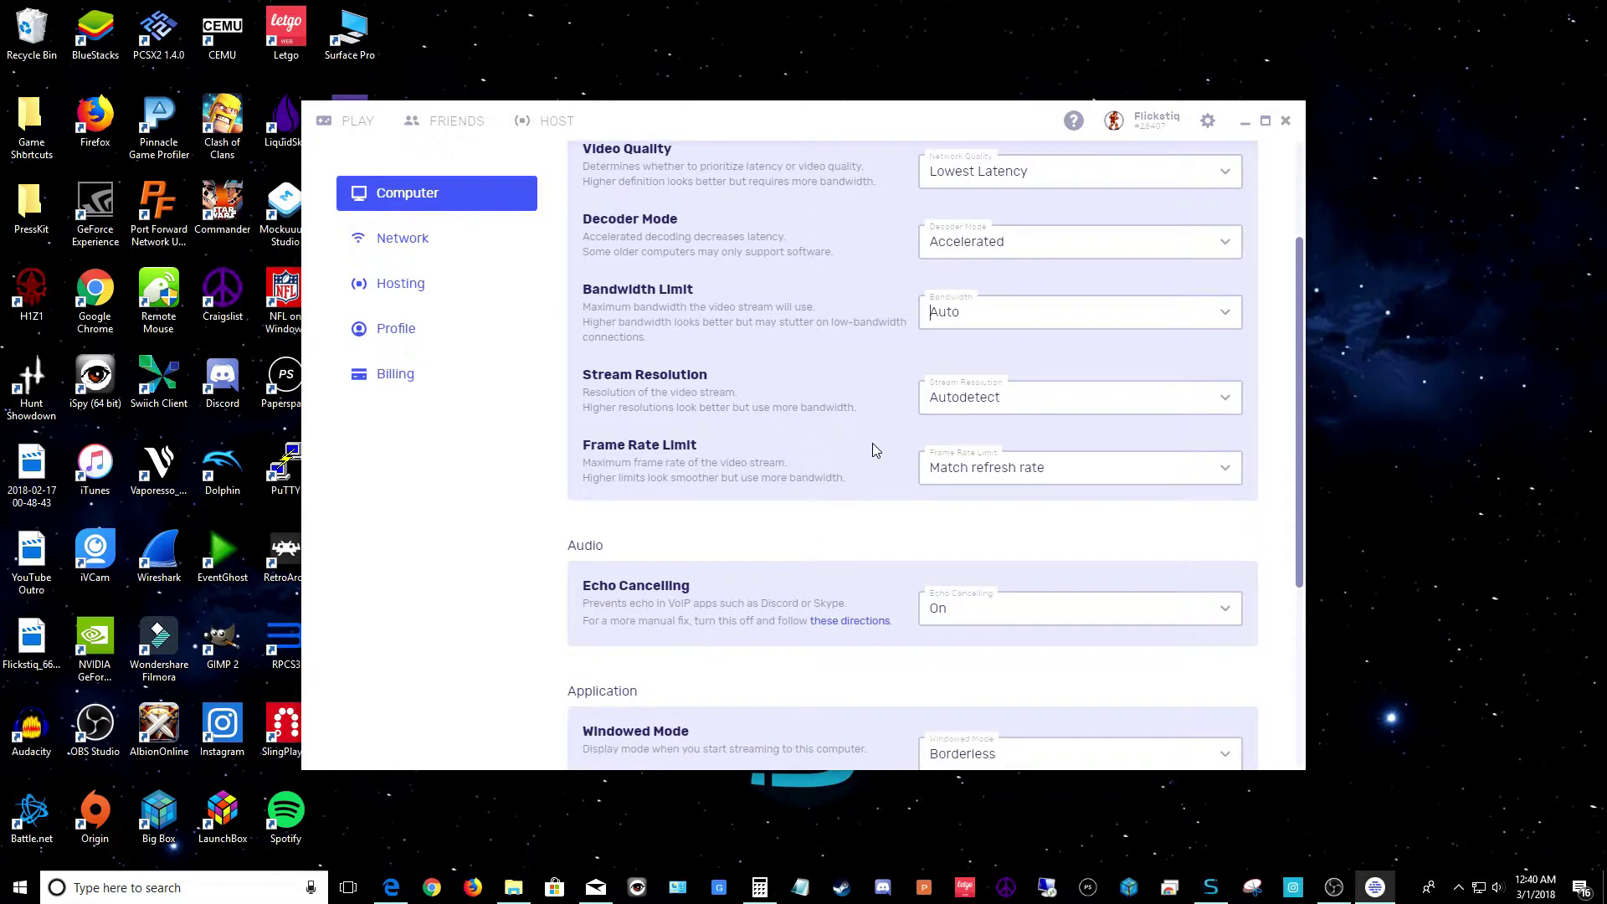
click(1057, 405)
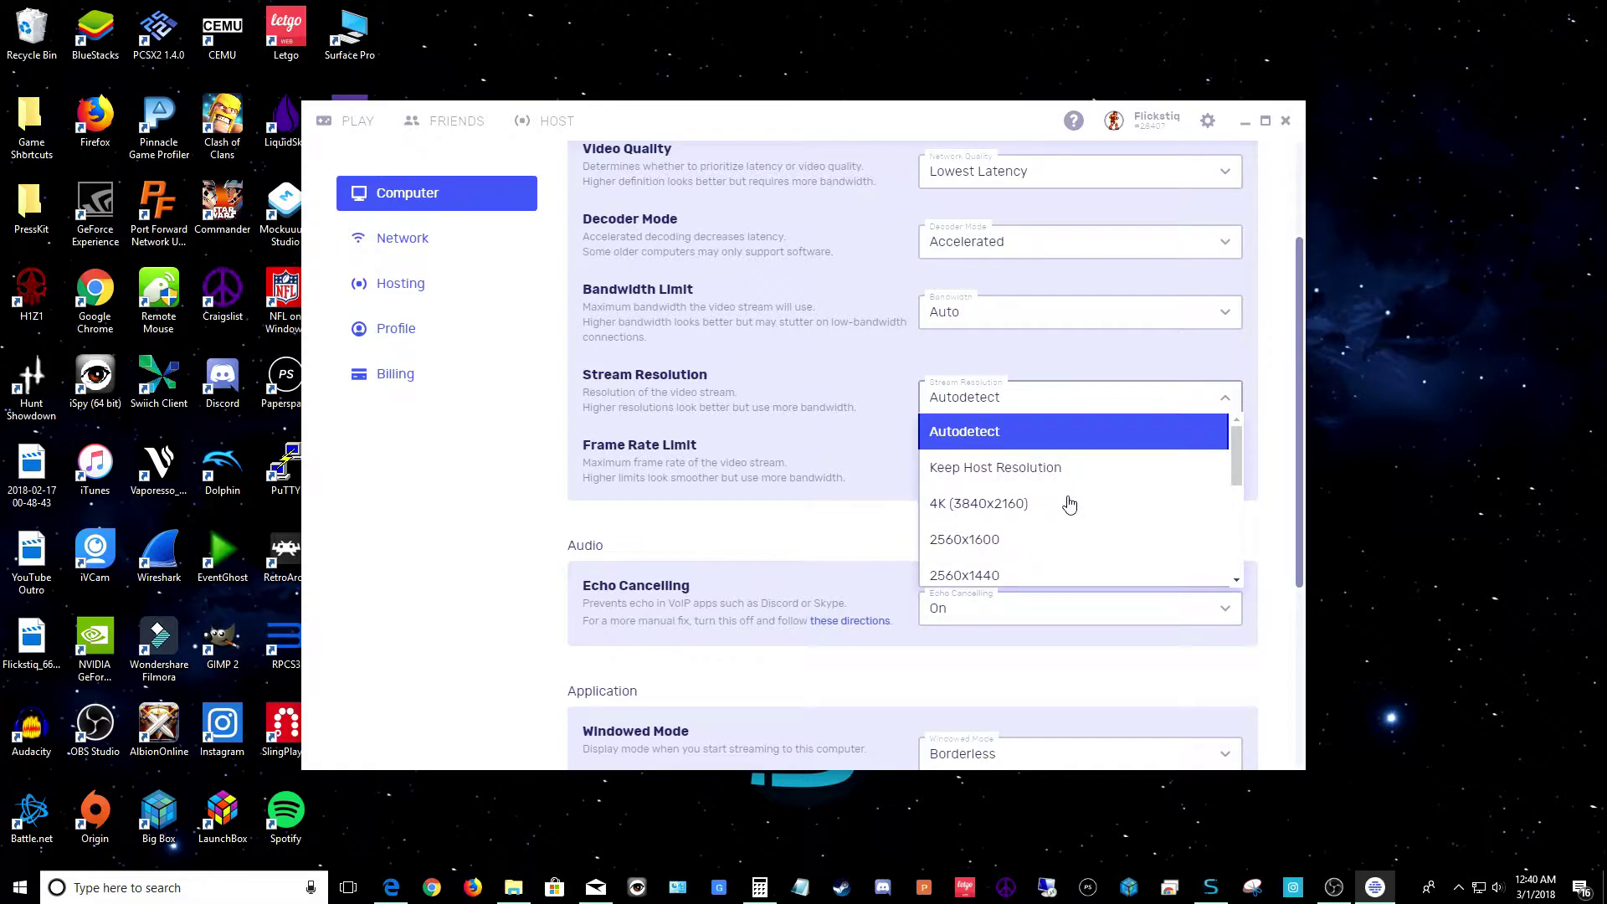
scroll(1069, 503, down, 5)
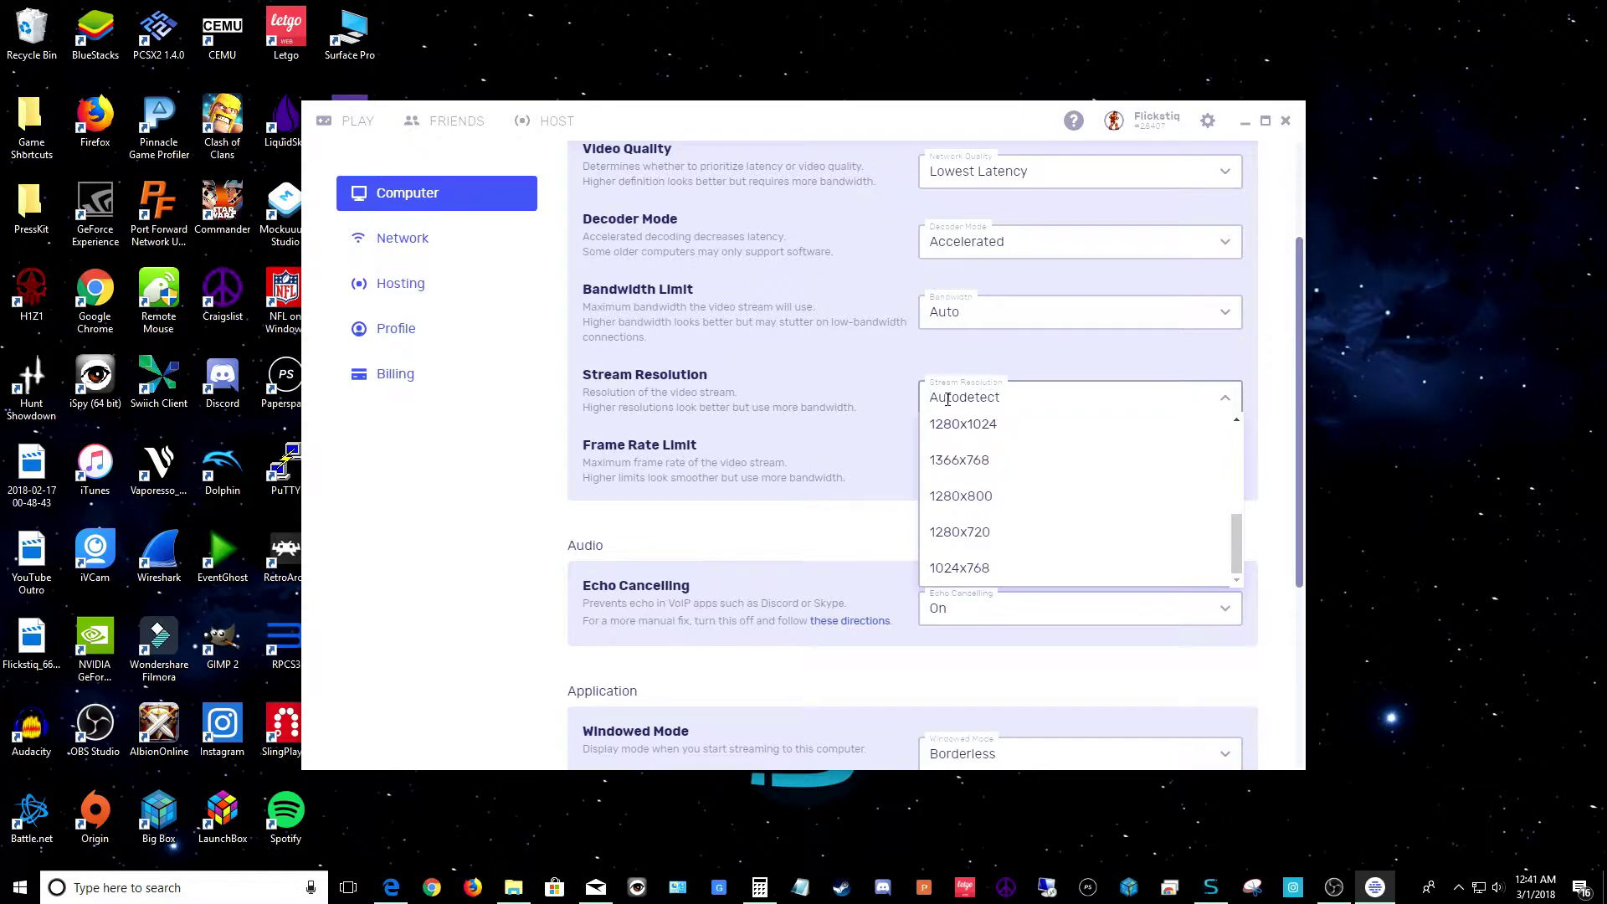
scroll(892, 408, up, 2)
click(879, 518)
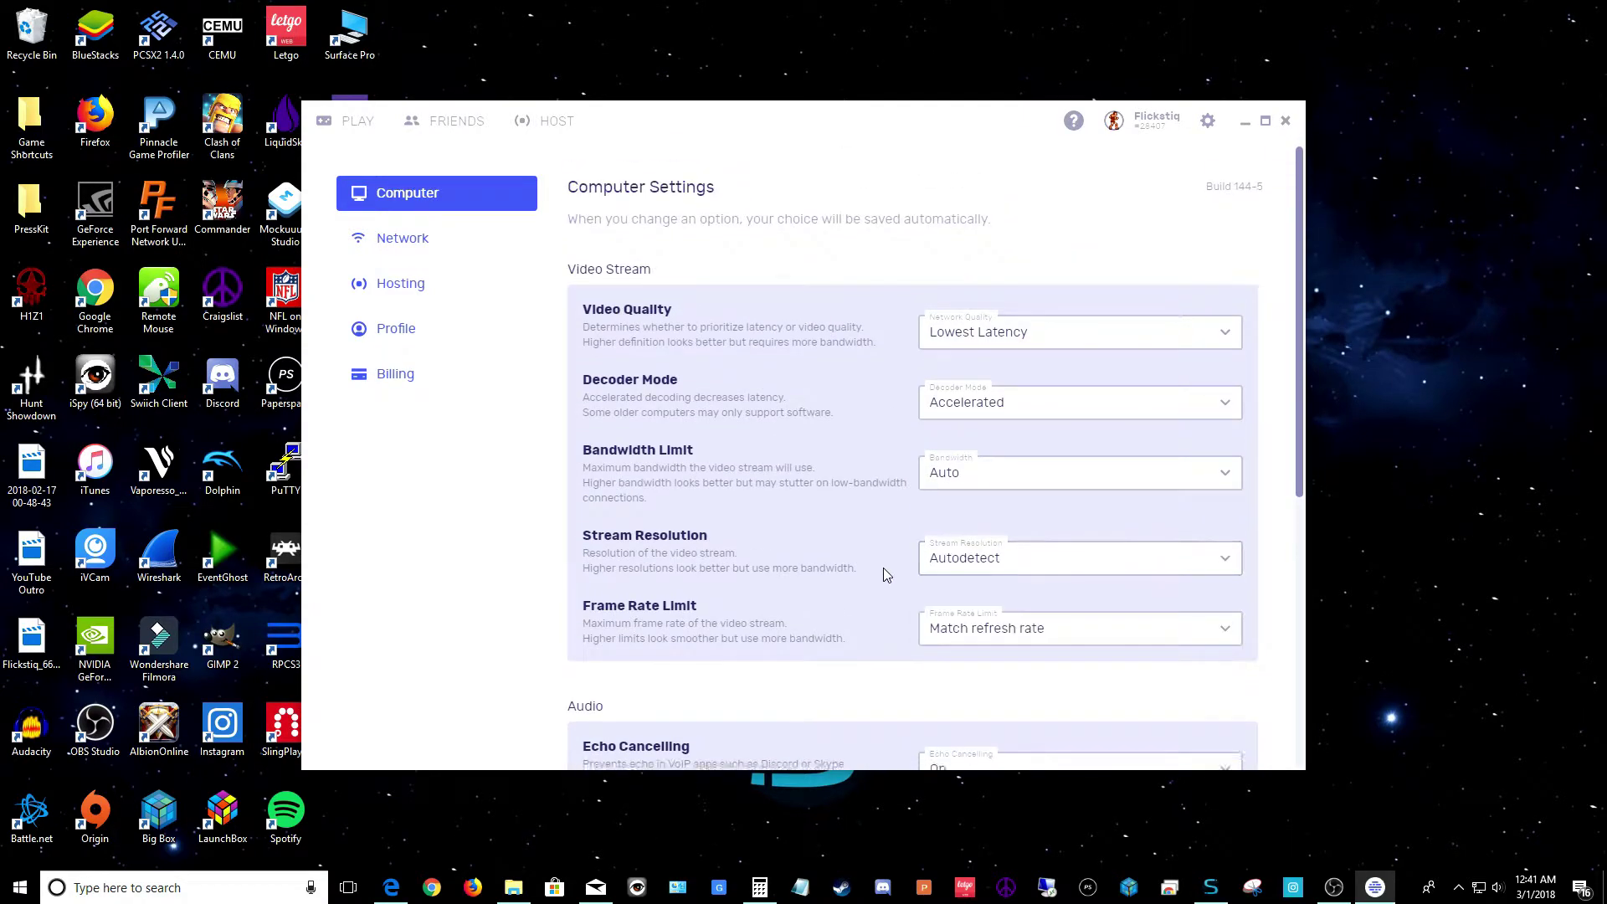
scroll(883, 568, down, 3)
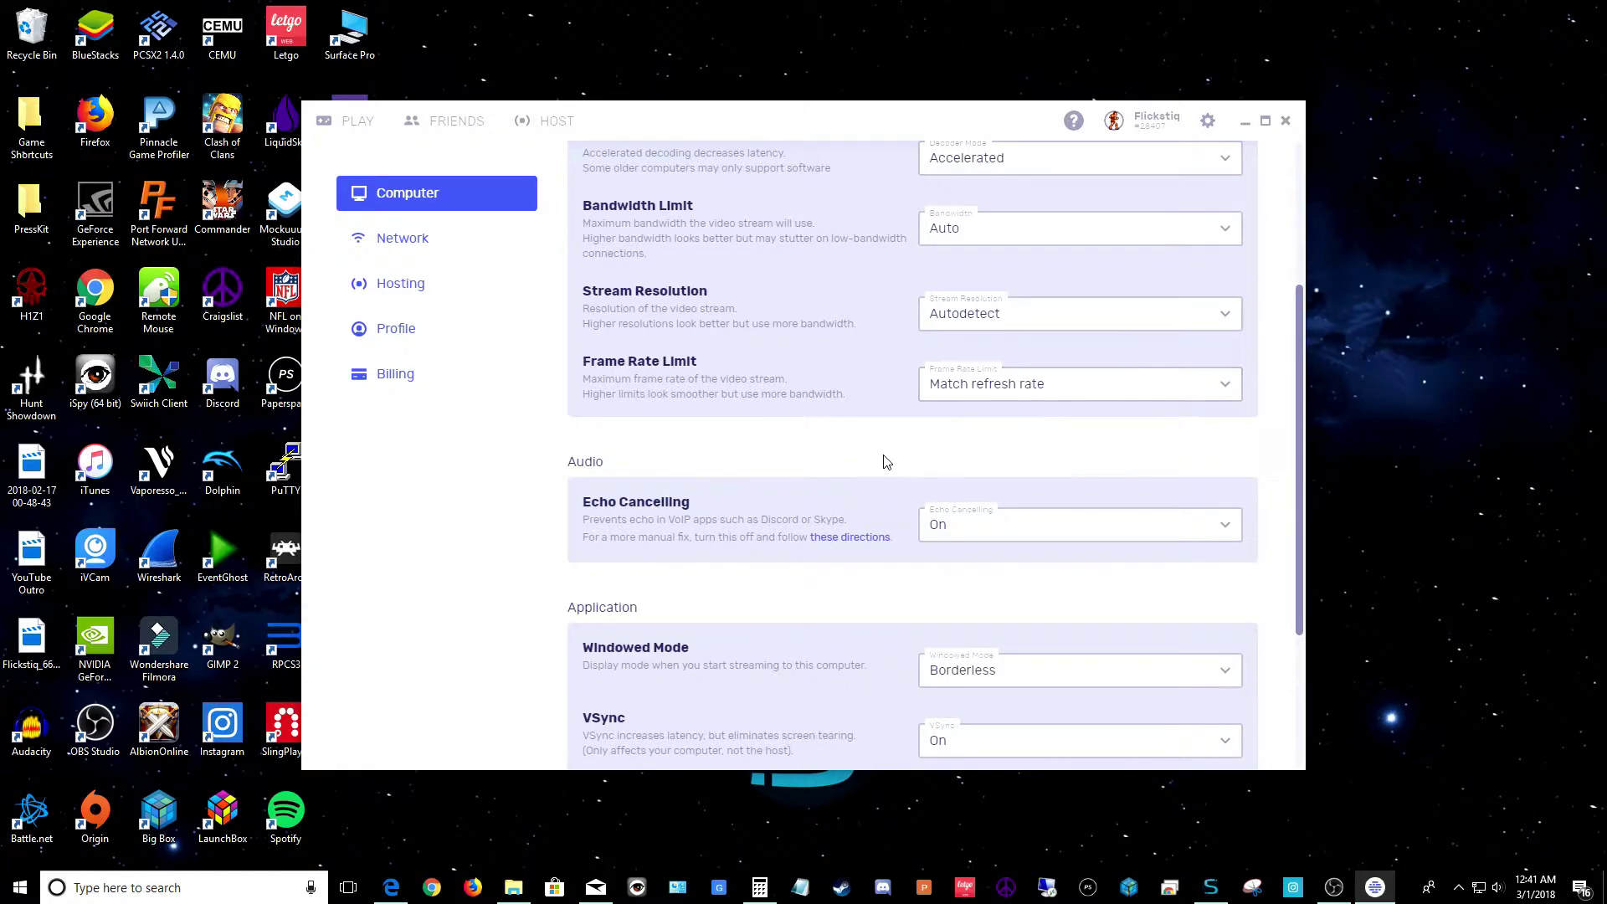
scroll(882, 458, down, 3)
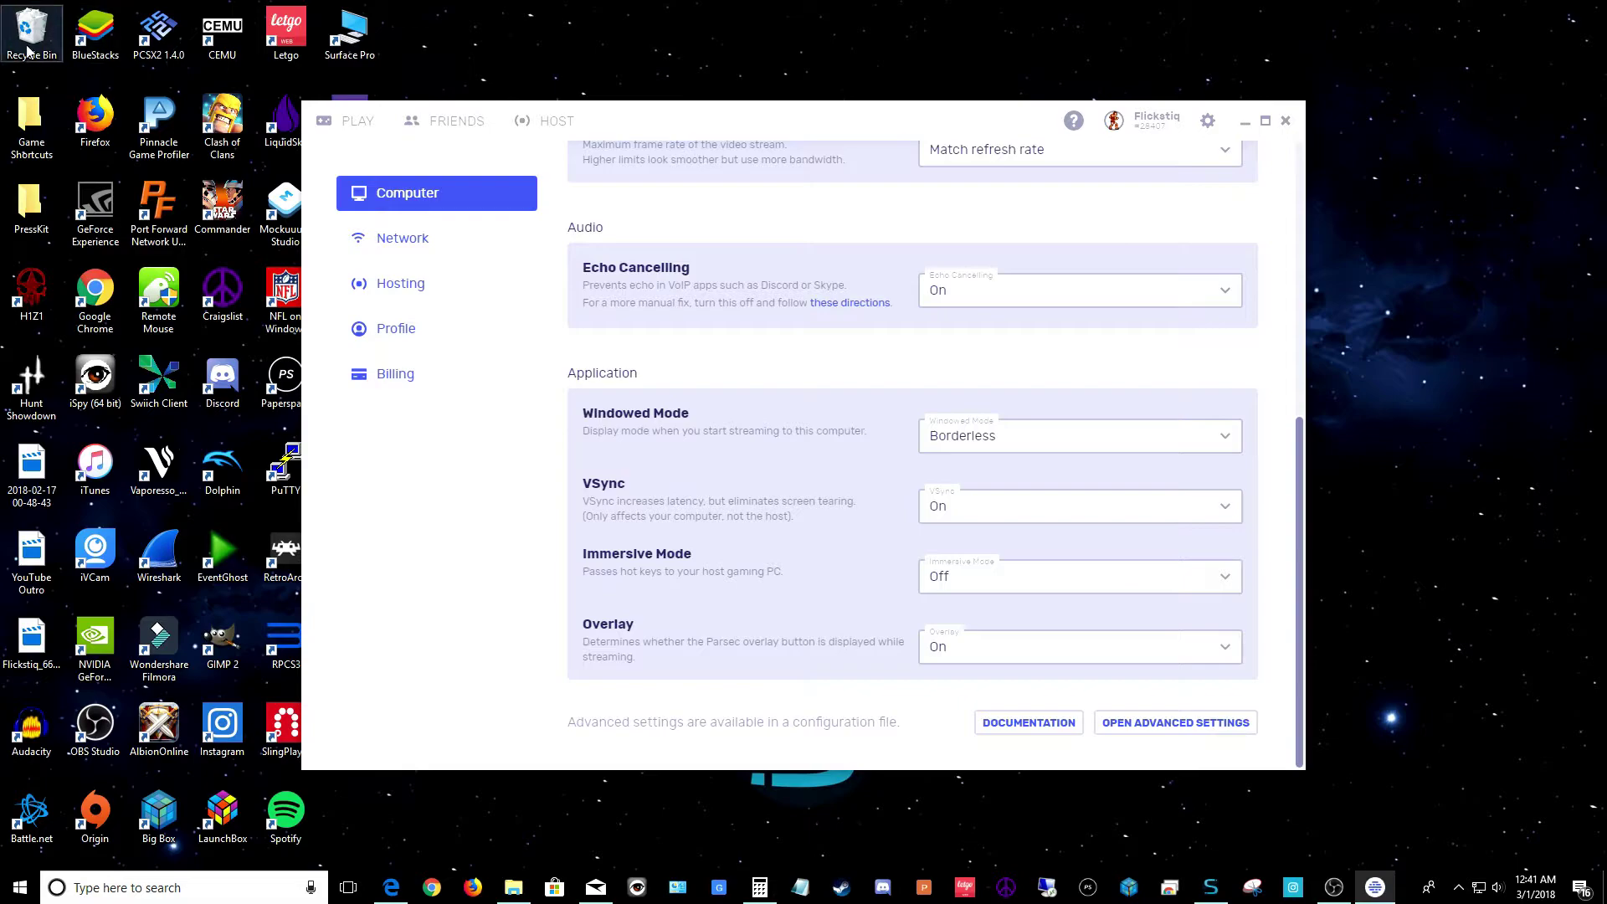
Set the Overlay option under Application to Off
click(1019, 667)
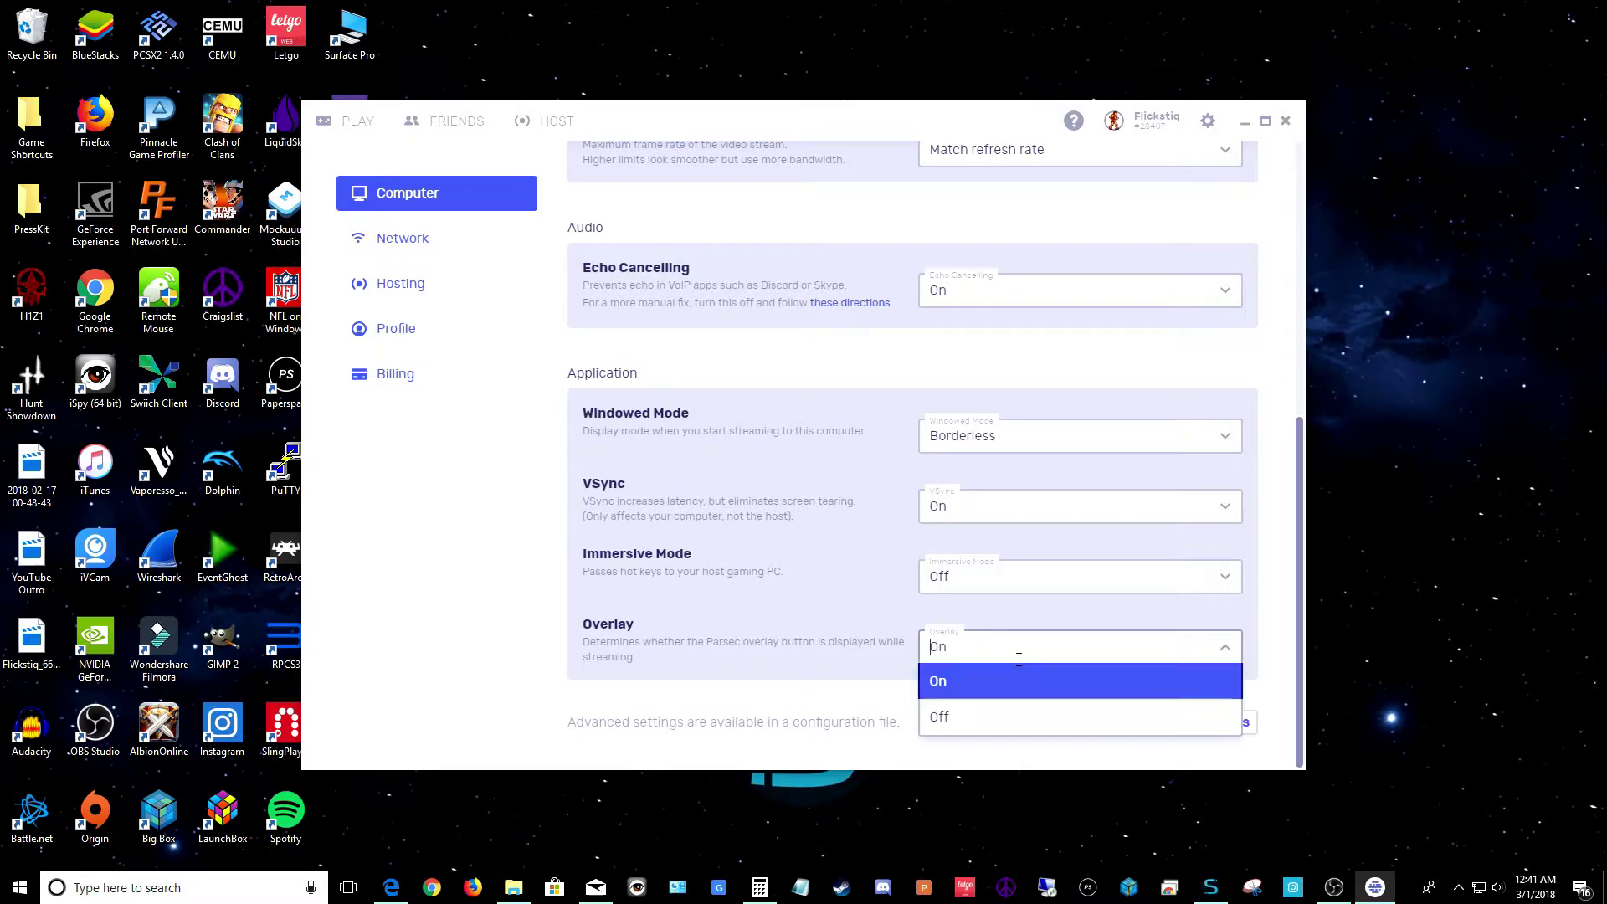
click(943, 721)
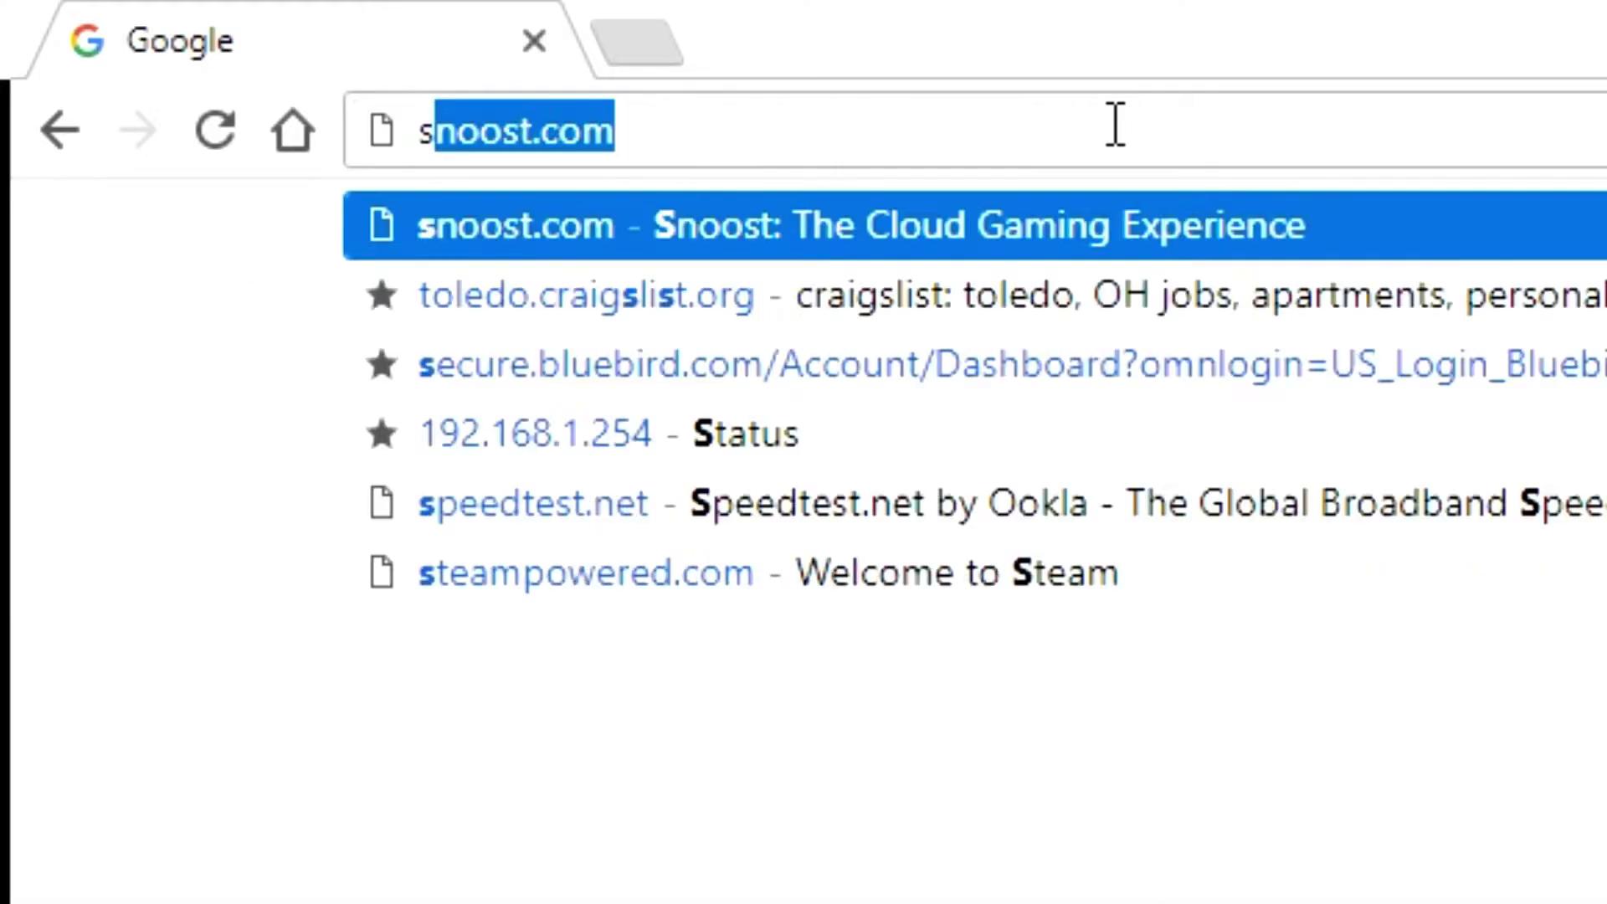
Load snoost.com and follow the footer's Chrome Extension link
key(Return)
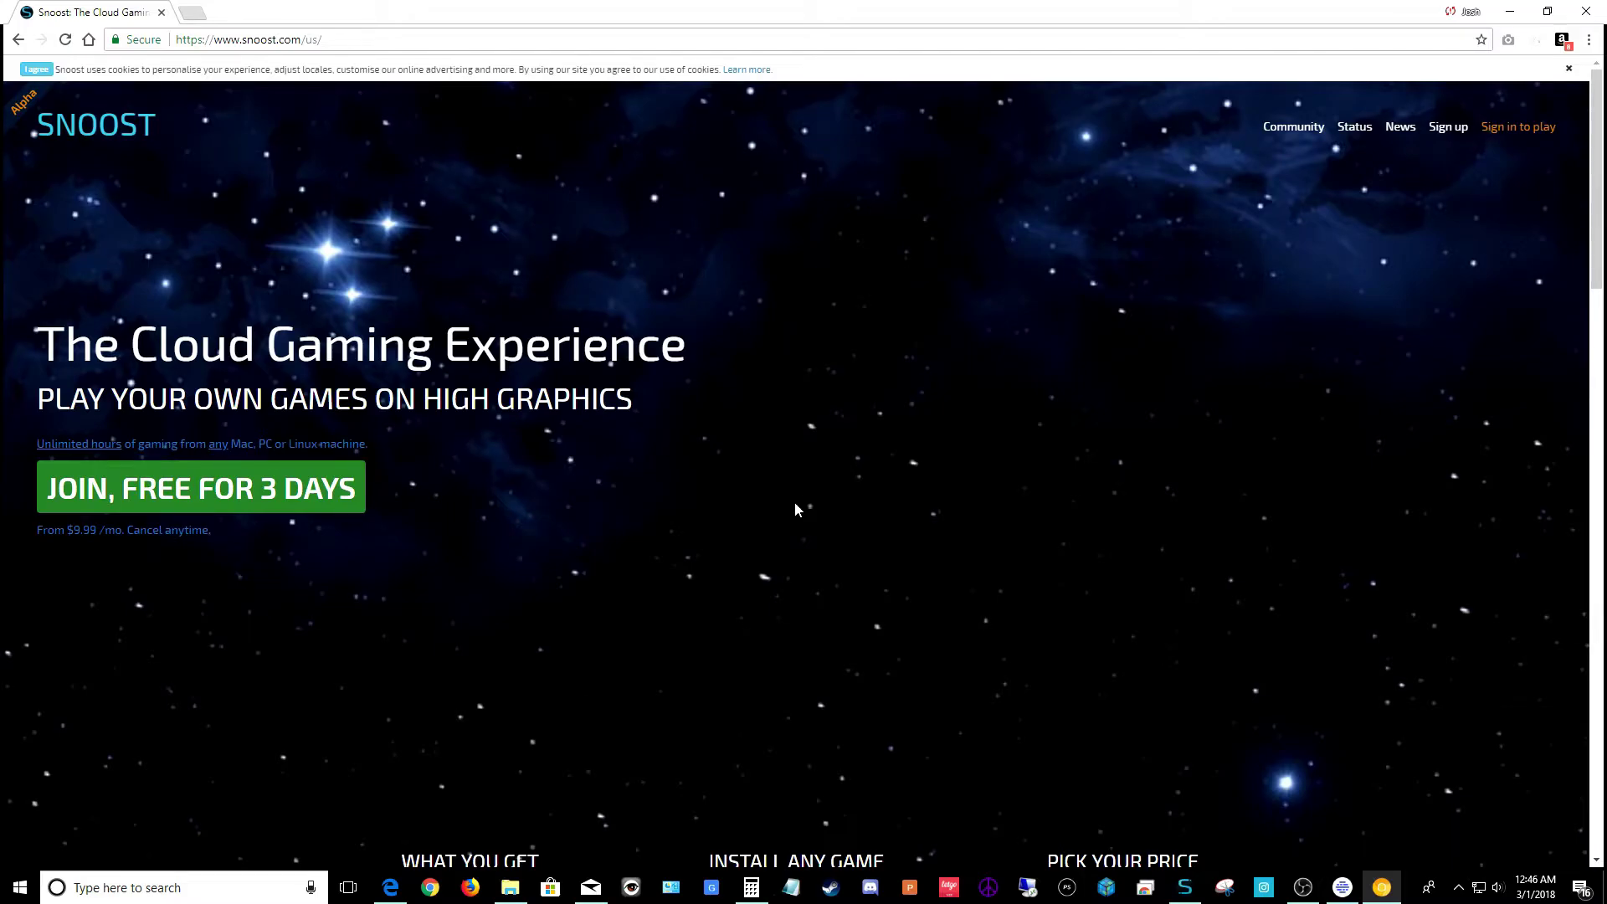
scroll(796, 503, down, 20)
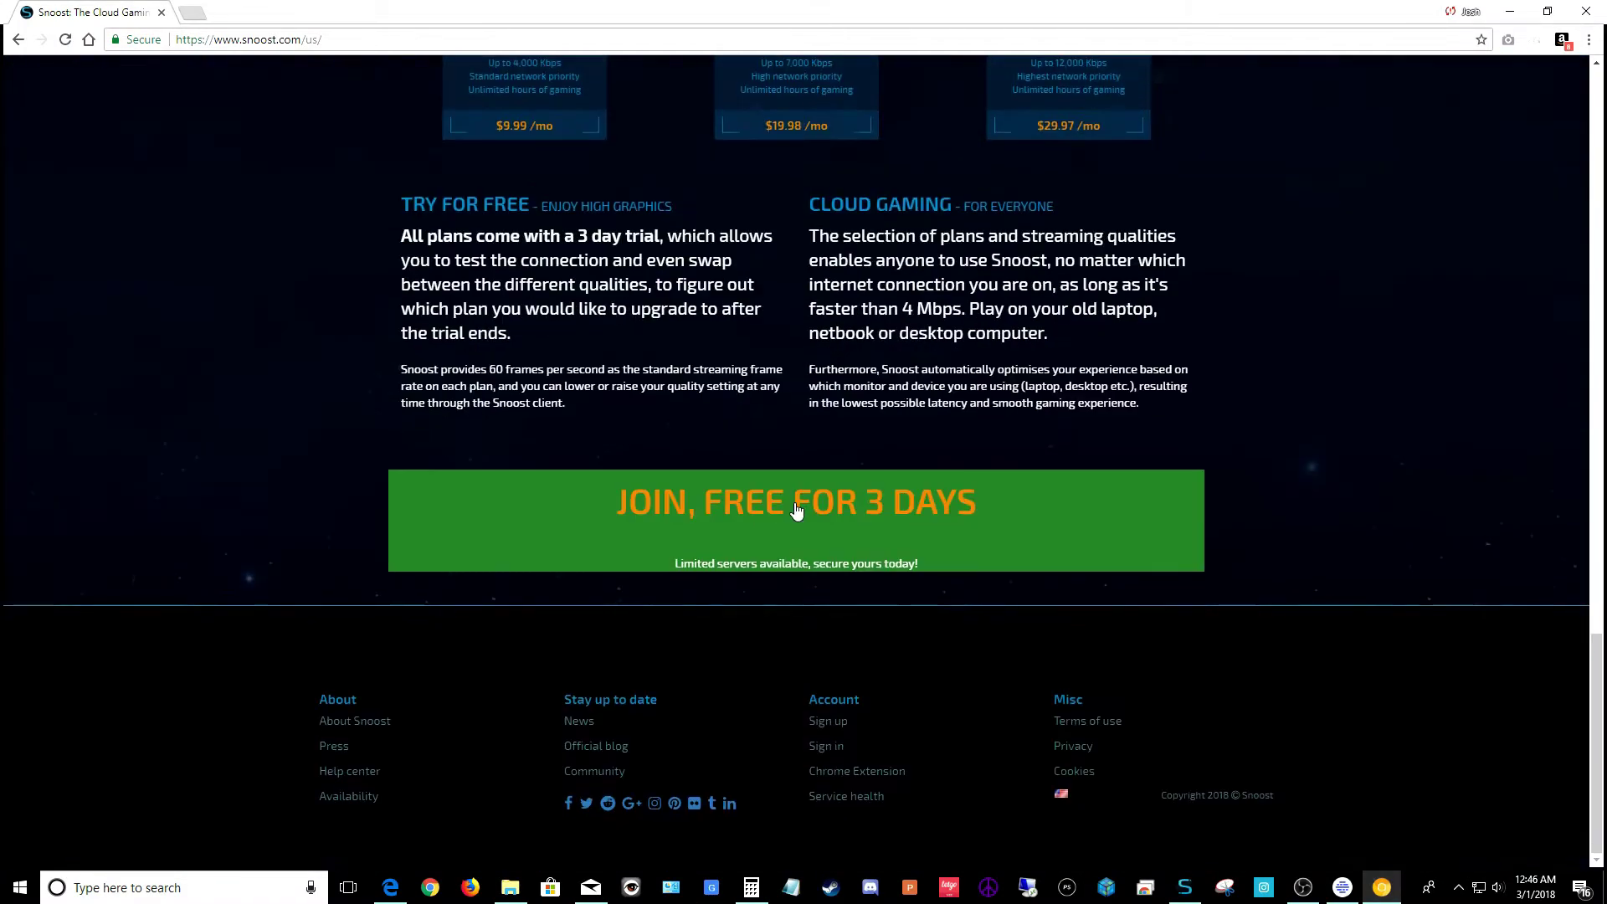
click(848, 773)
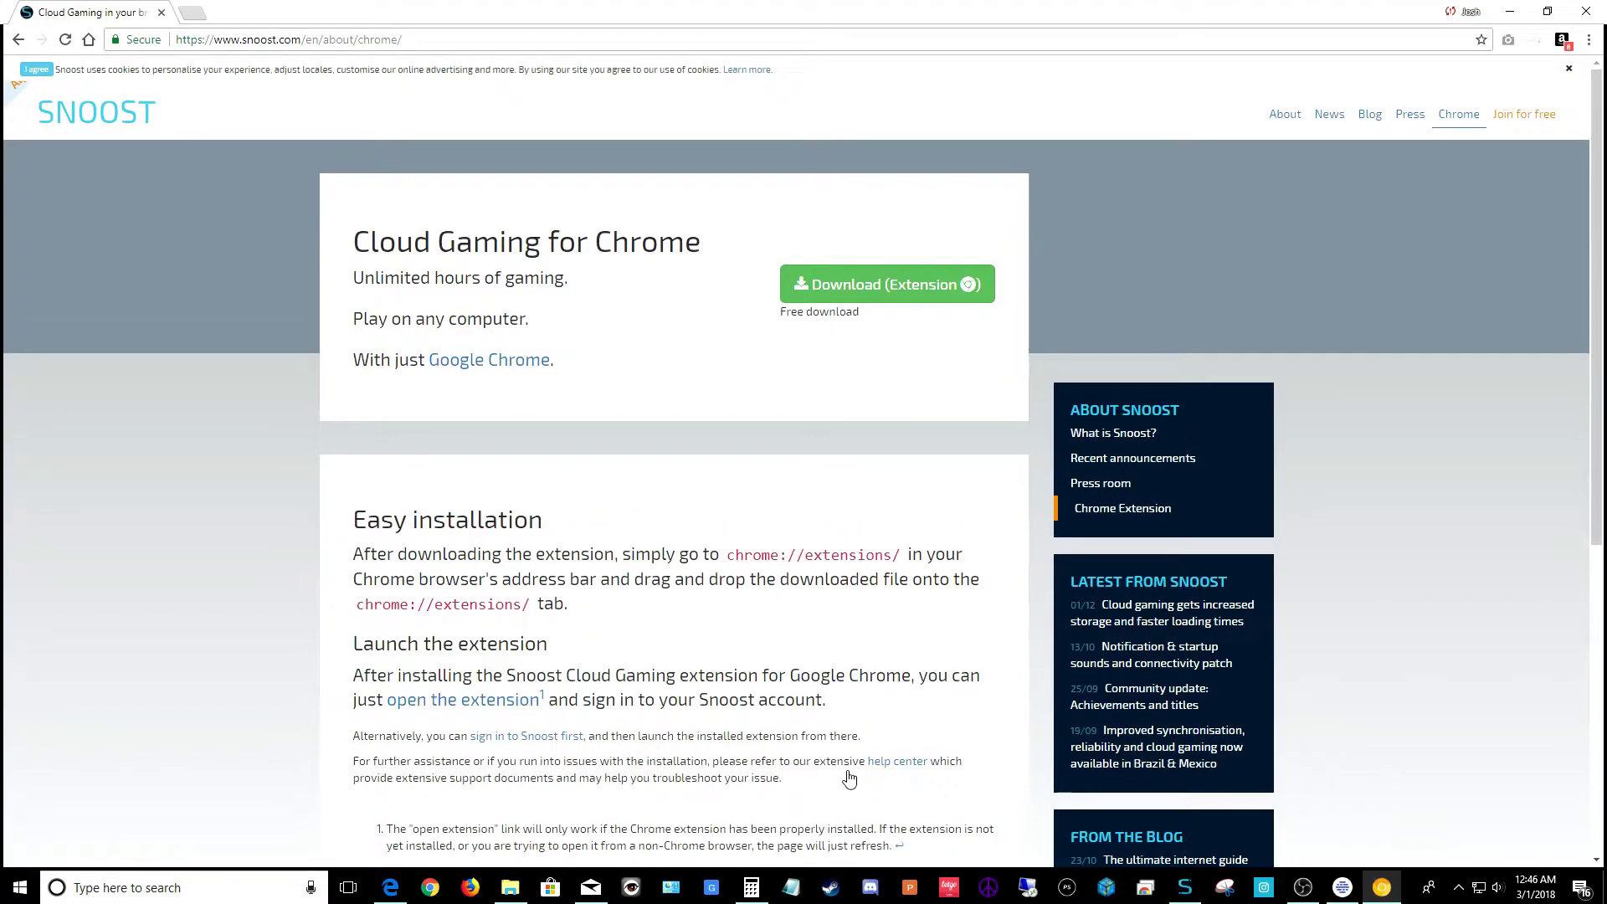
Download the Snoost extension file and keep it despite the warning
click(914, 302)
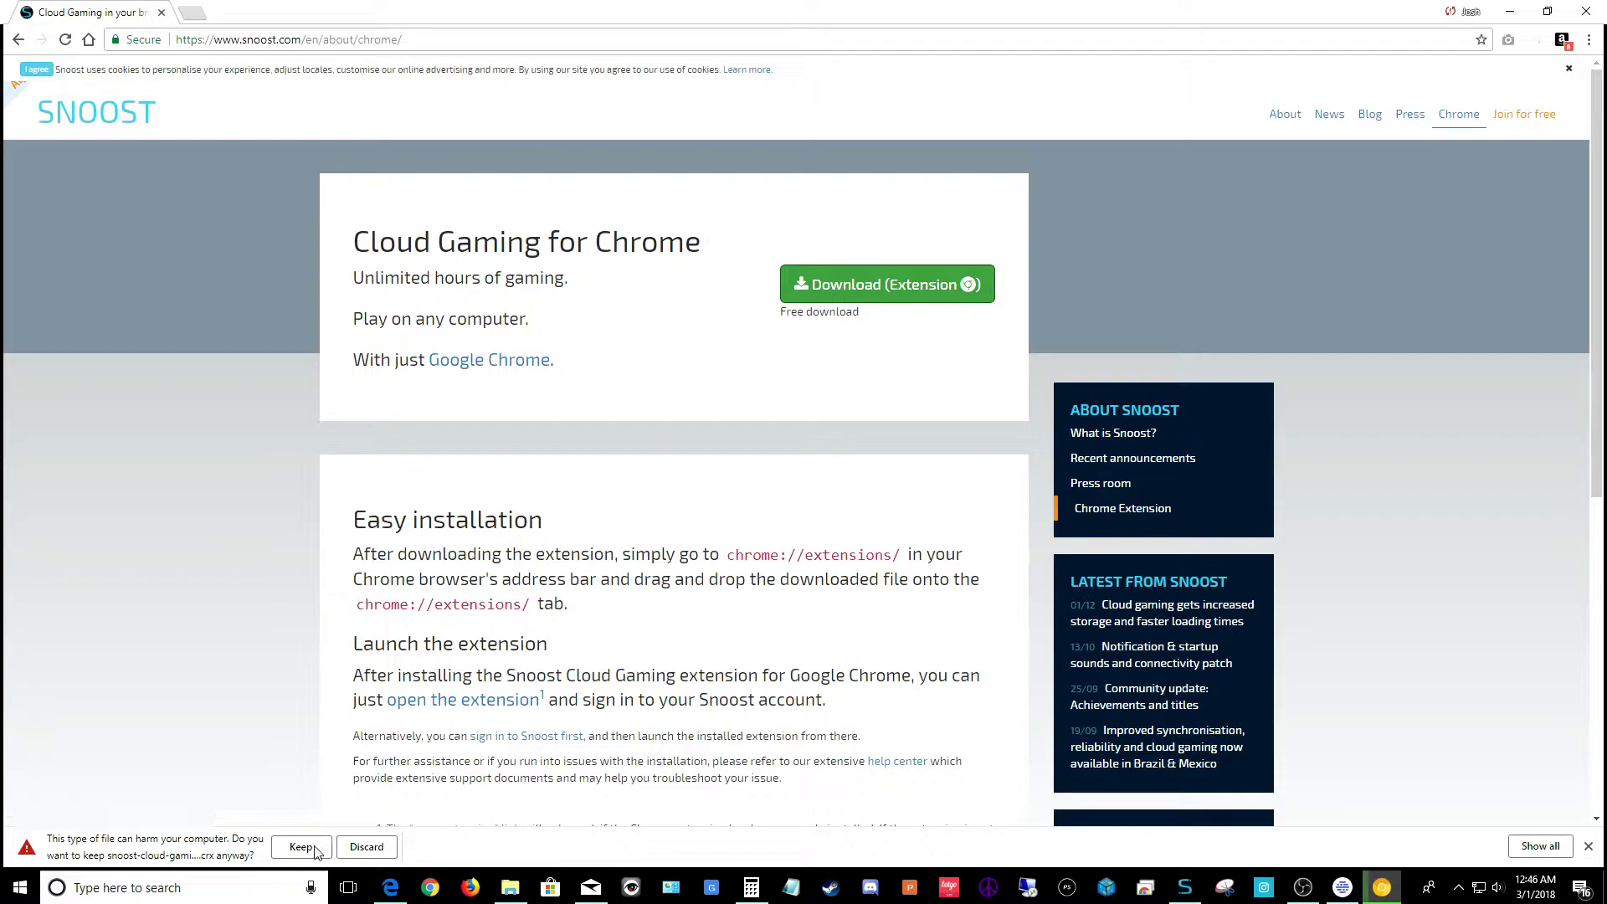
click(315, 849)
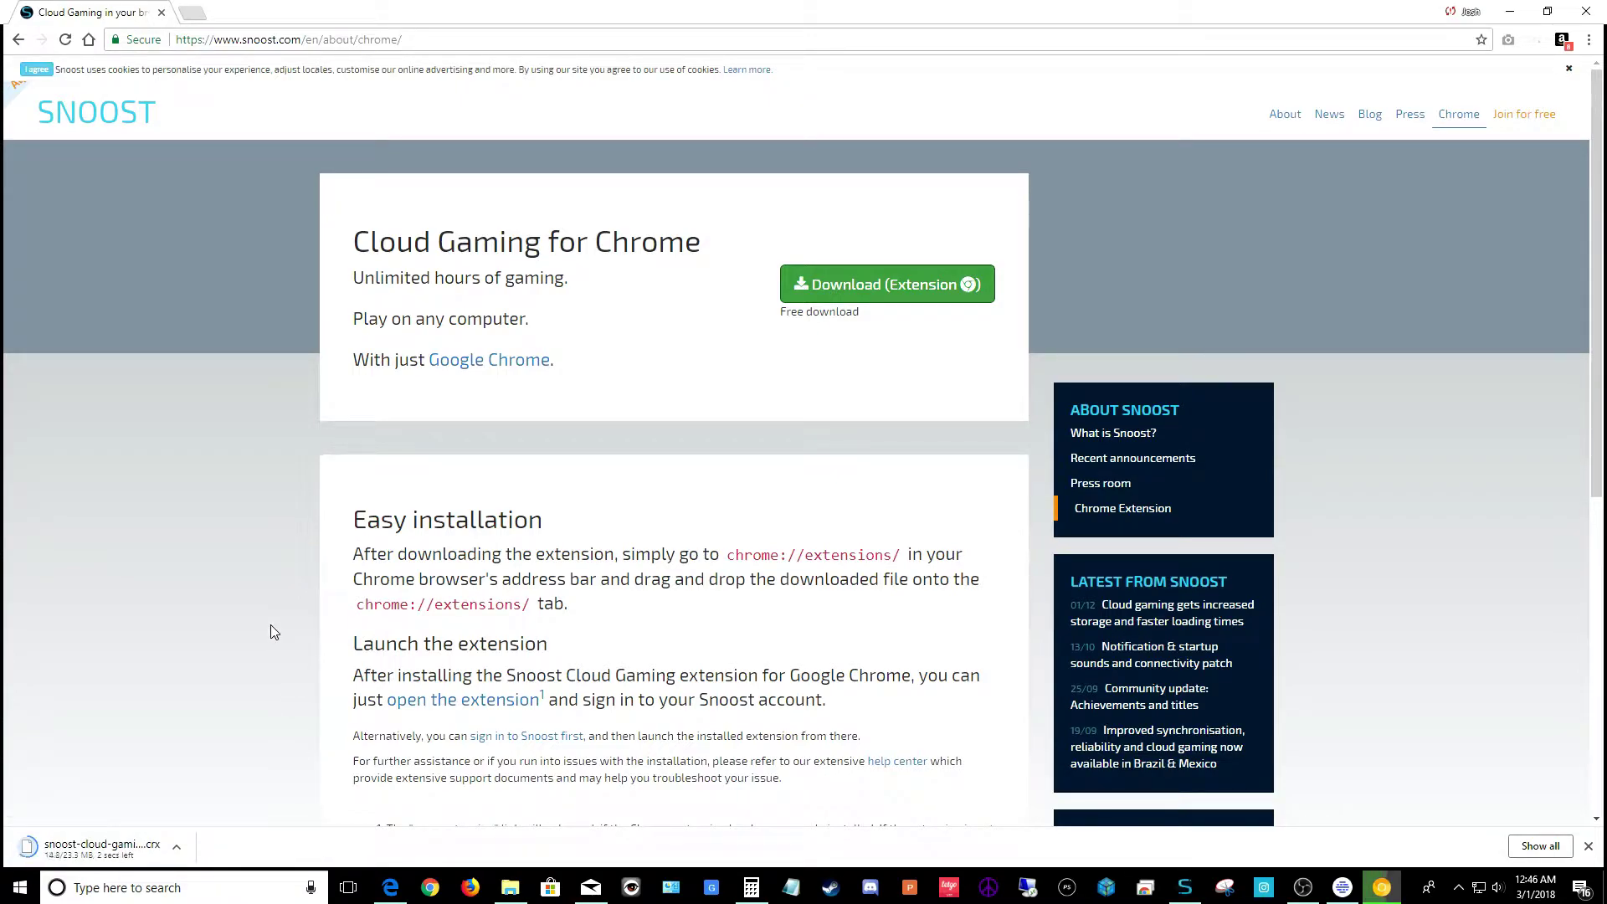
scroll(293, 549, down, 1)
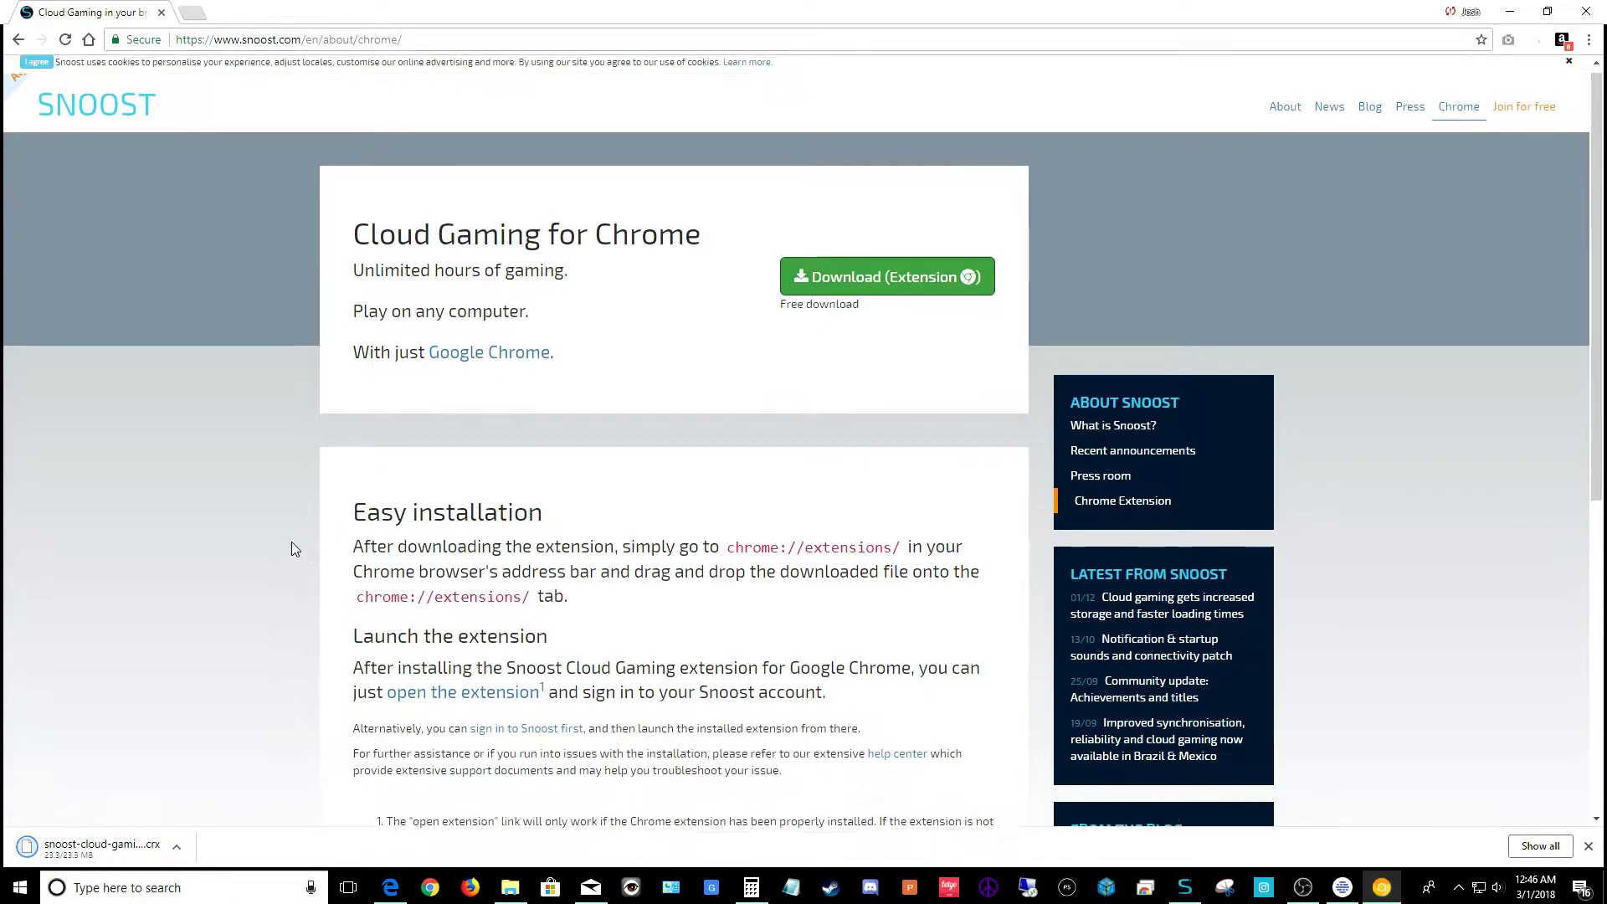
scroll(292, 544, down, 3)
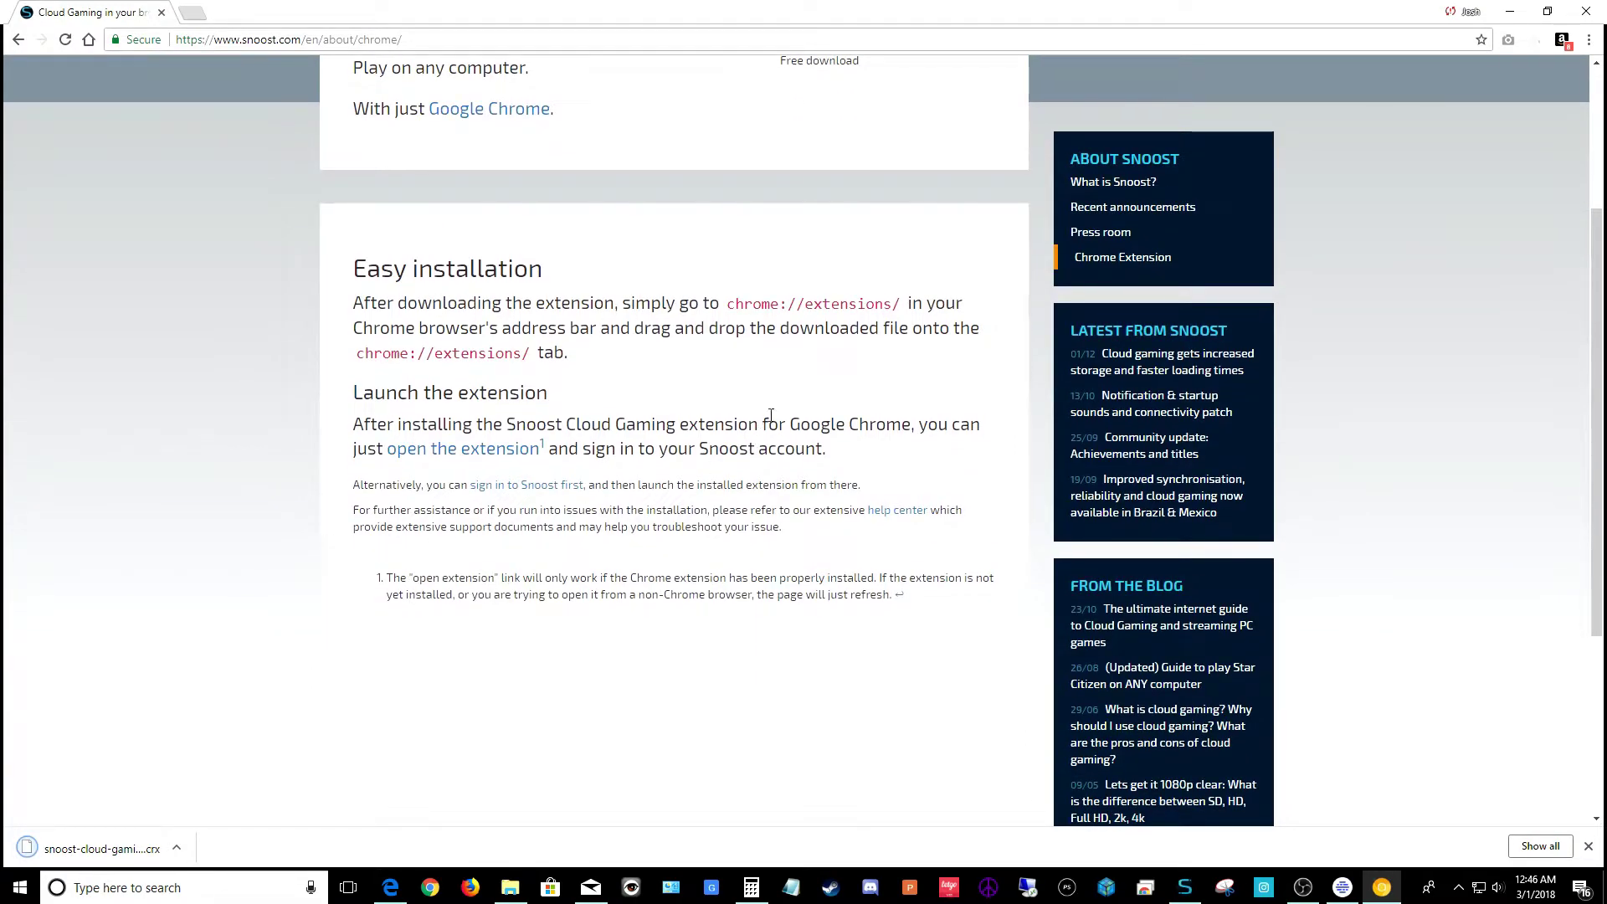
Open chrome://extensions/ in a new tab and the Downloads folder holding the .crx file
double_click(777, 303)
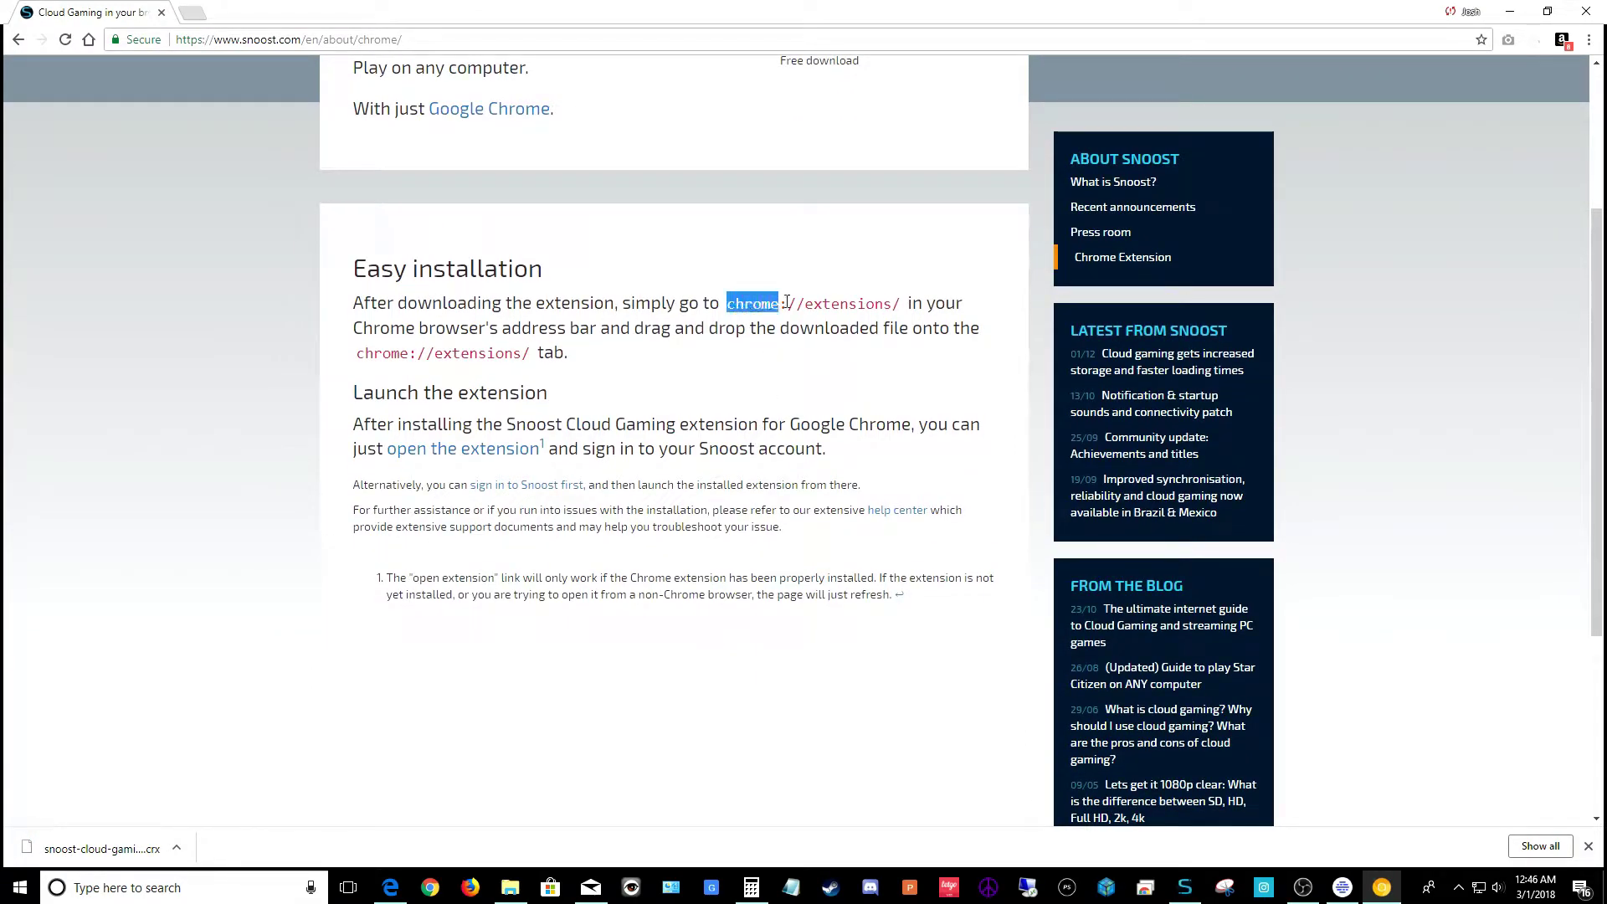
drag(787, 301, 900, 305)
right_click(881, 316)
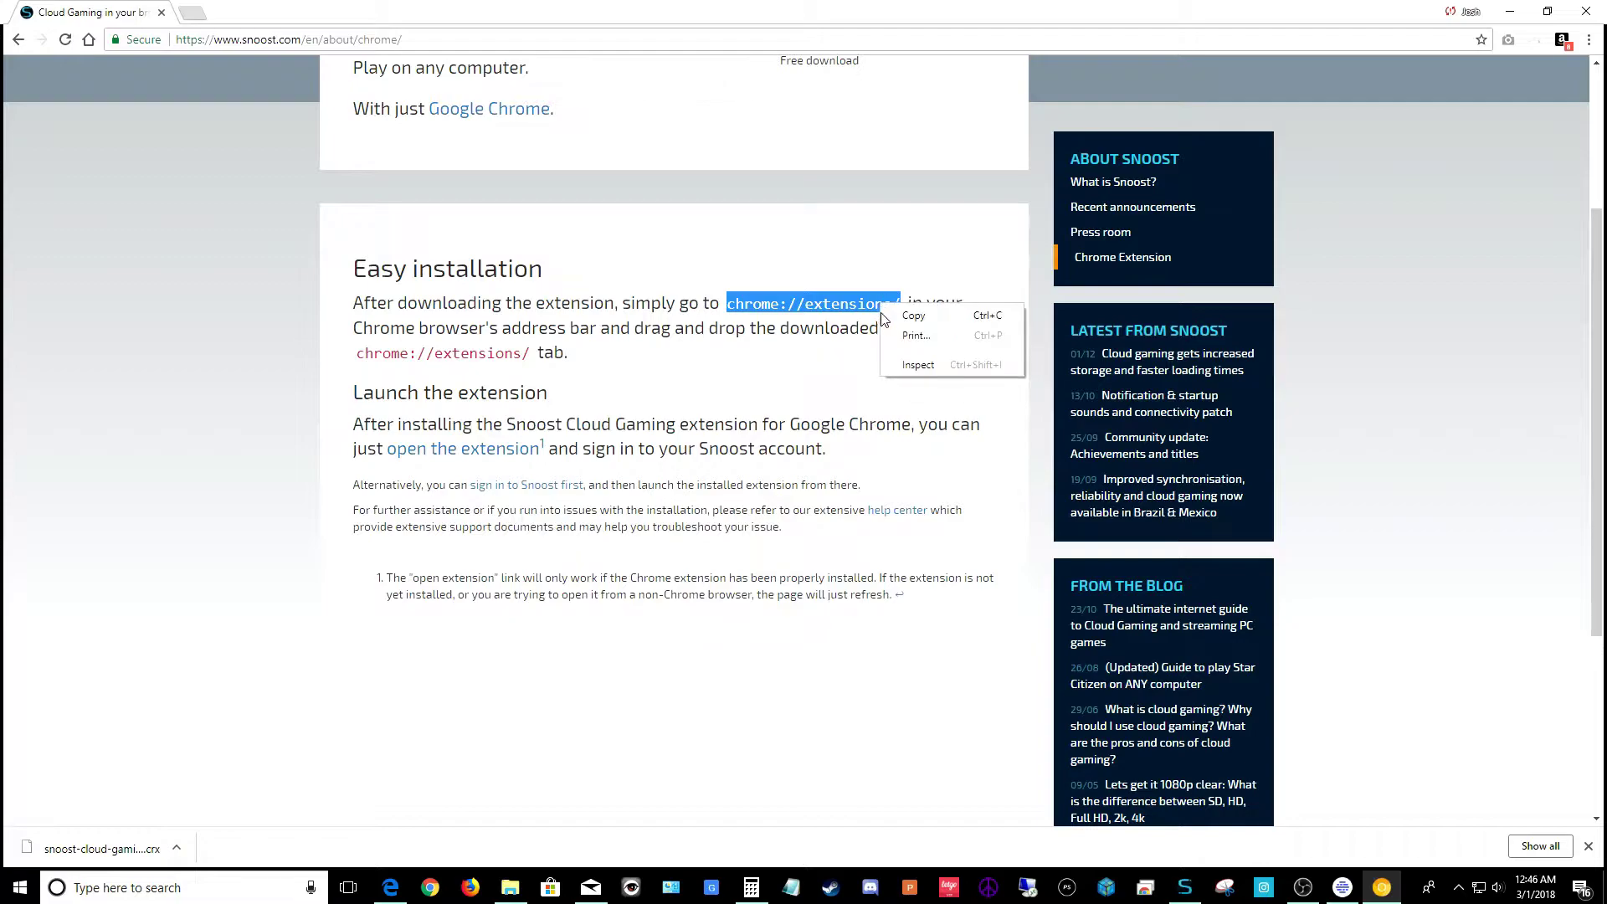
click(912, 316)
click(191, 12)
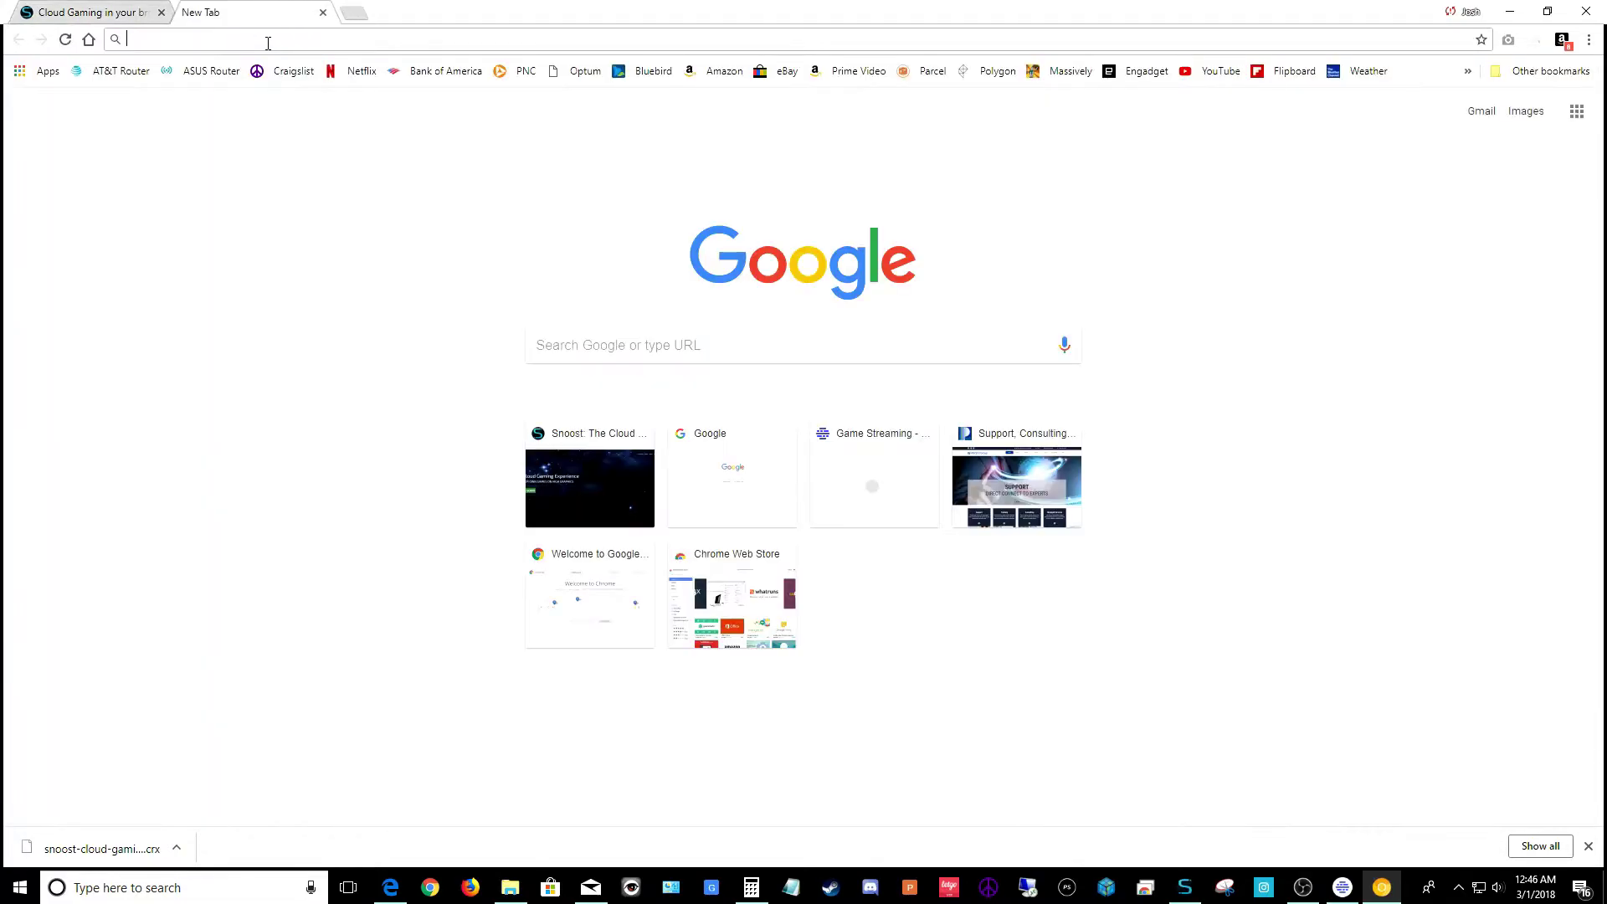
right_click(268, 42)
click(334, 147)
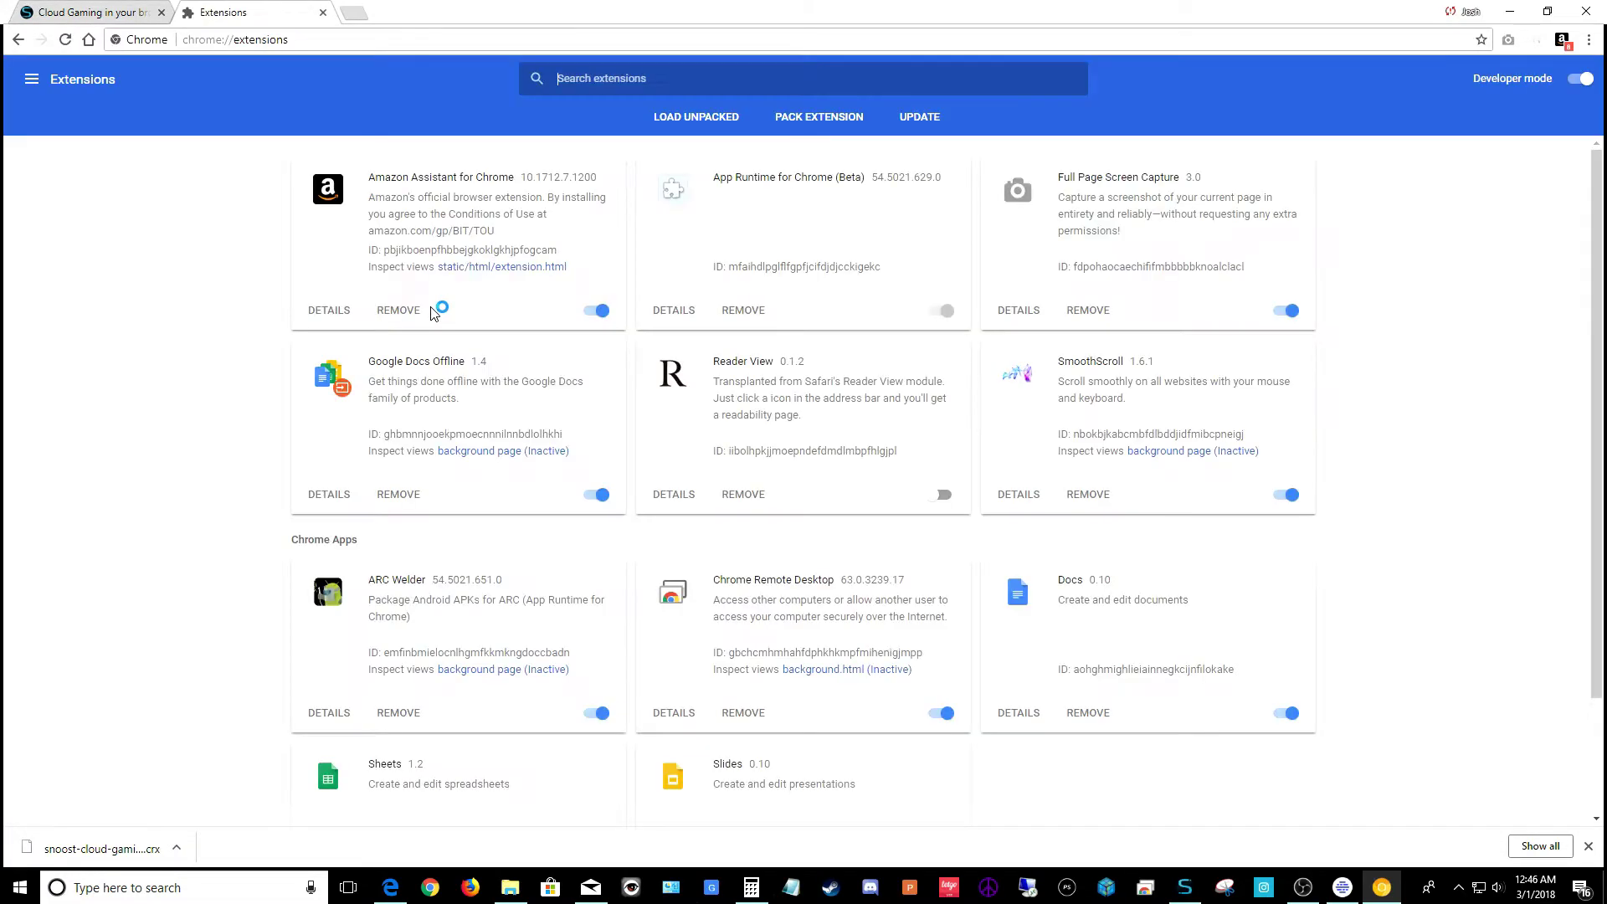
click(127, 17)
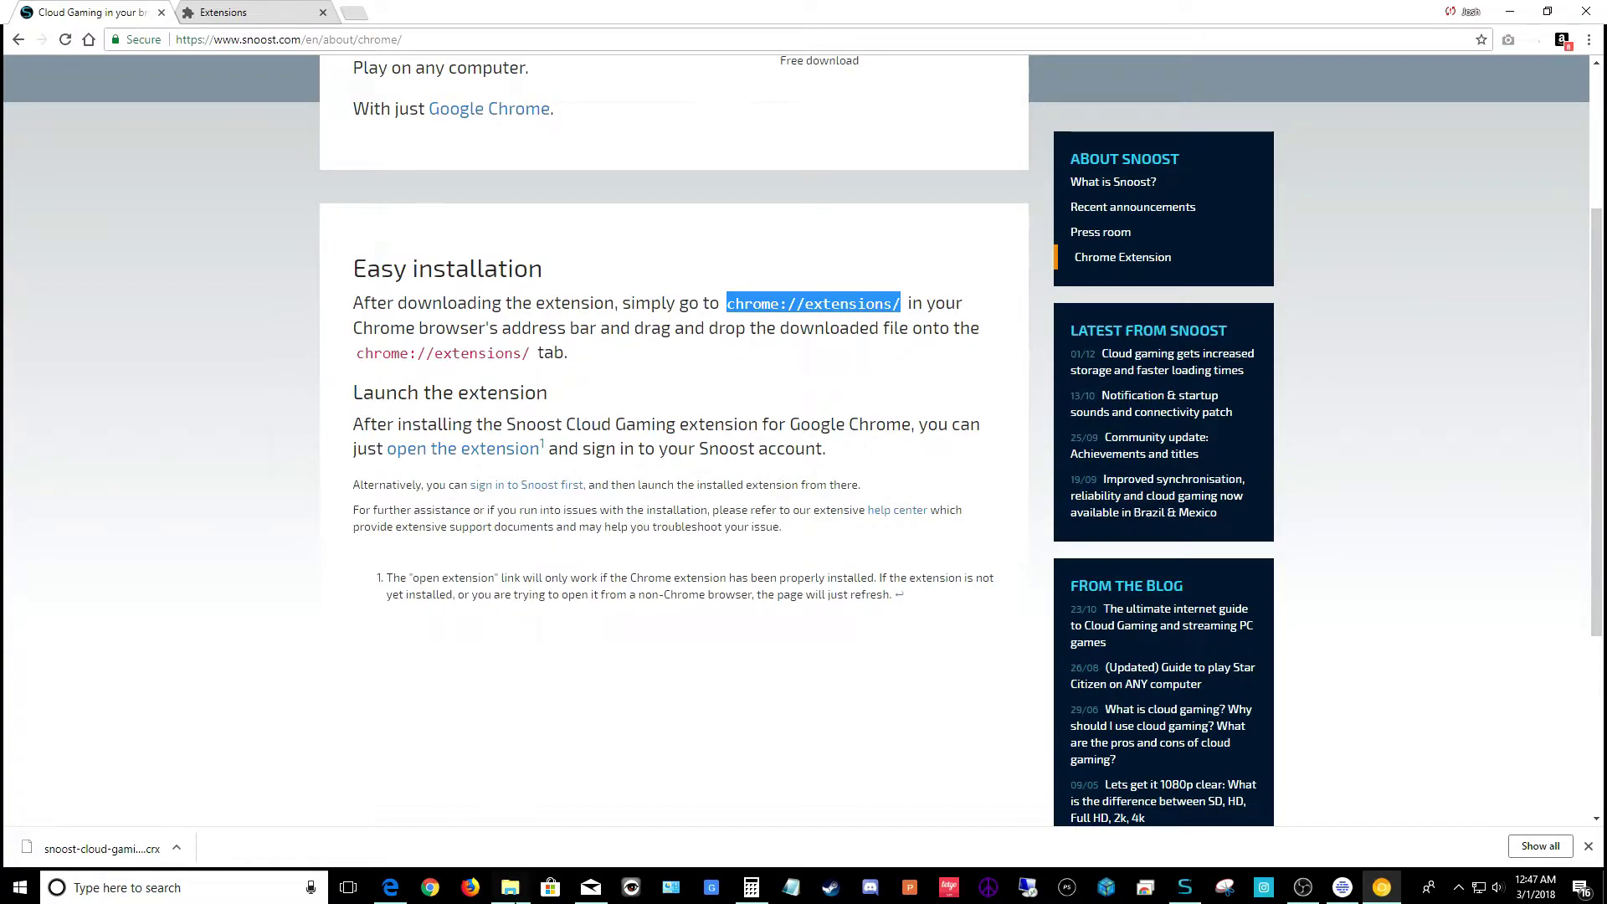
click(510, 887)
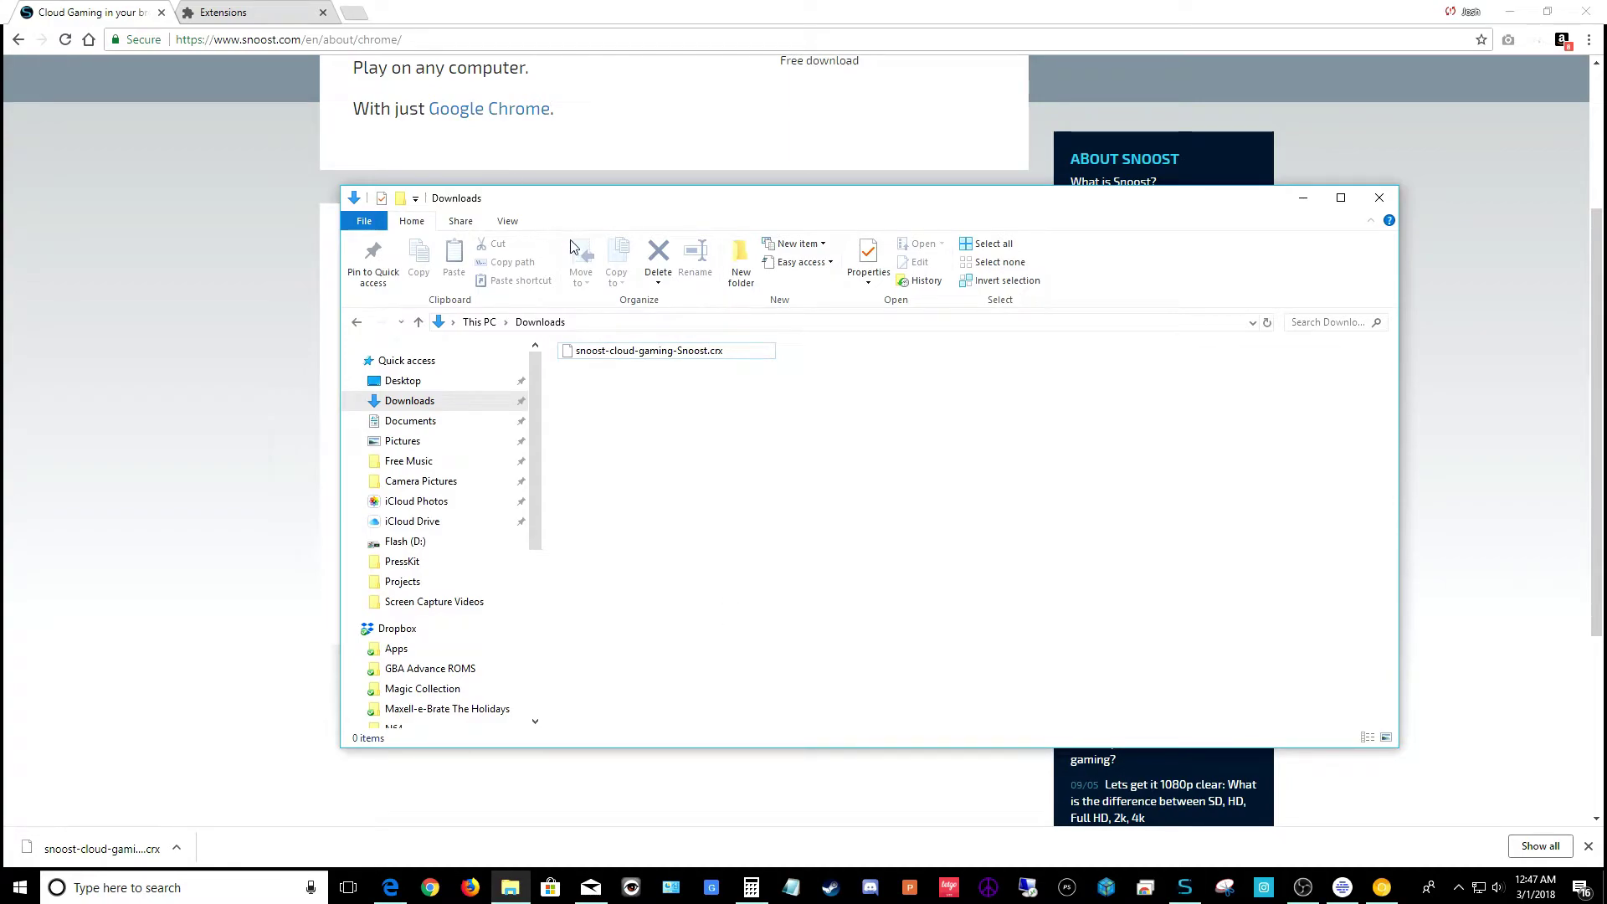
Drop the Snoost .crx from Downloads onto chrome://extensions and confirm Add app
click(257, 20)
click(511, 886)
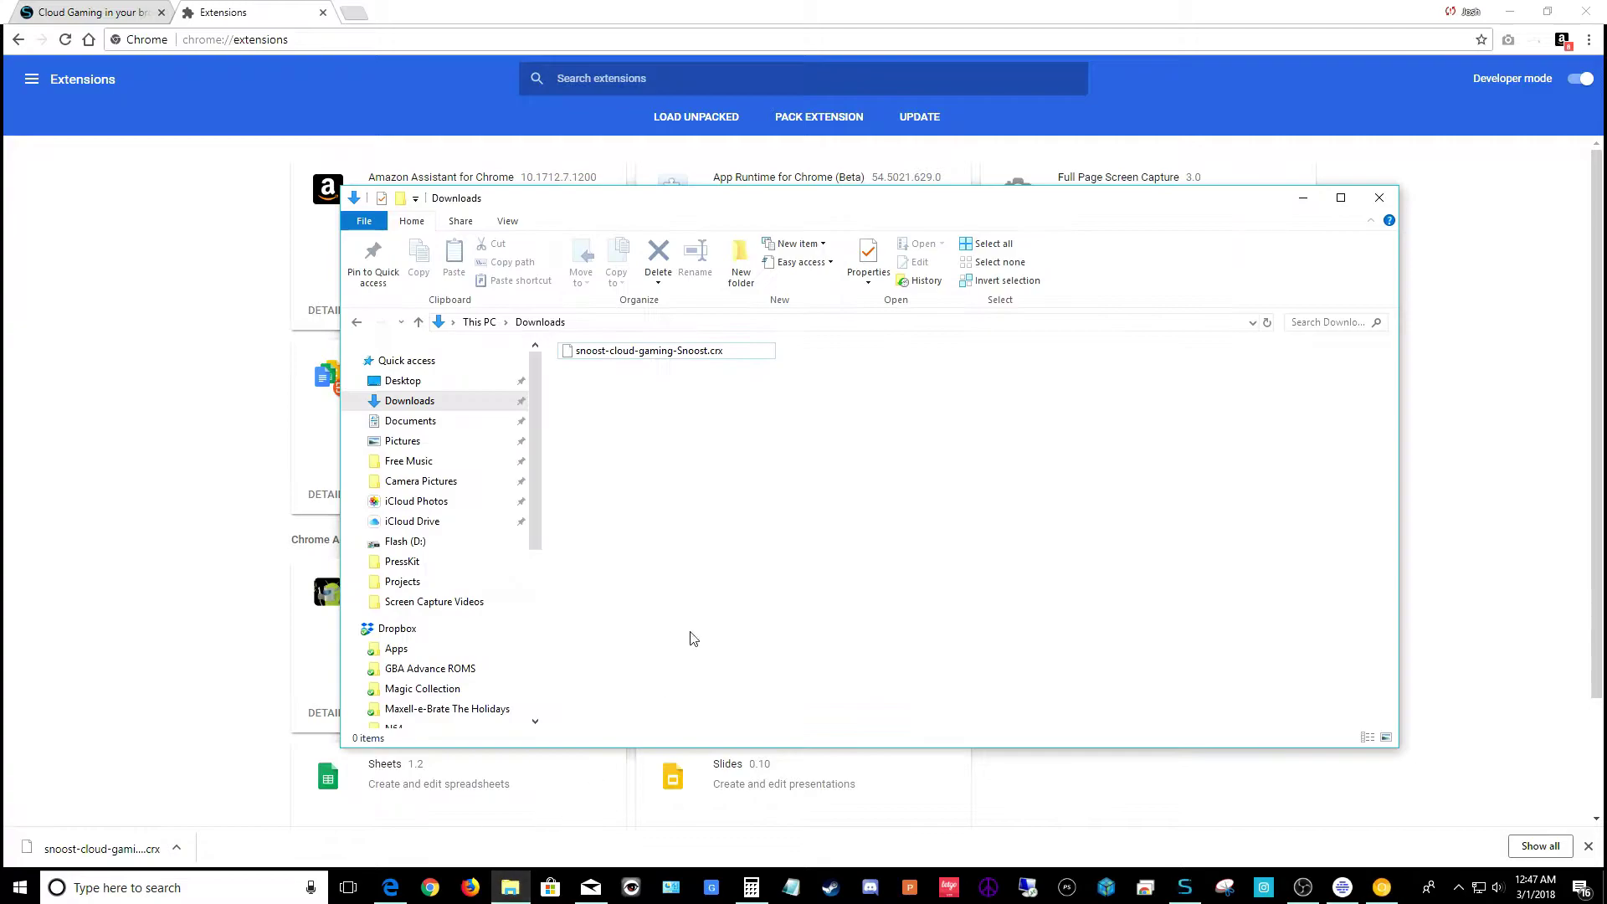
drag(685, 355, 253, 321)
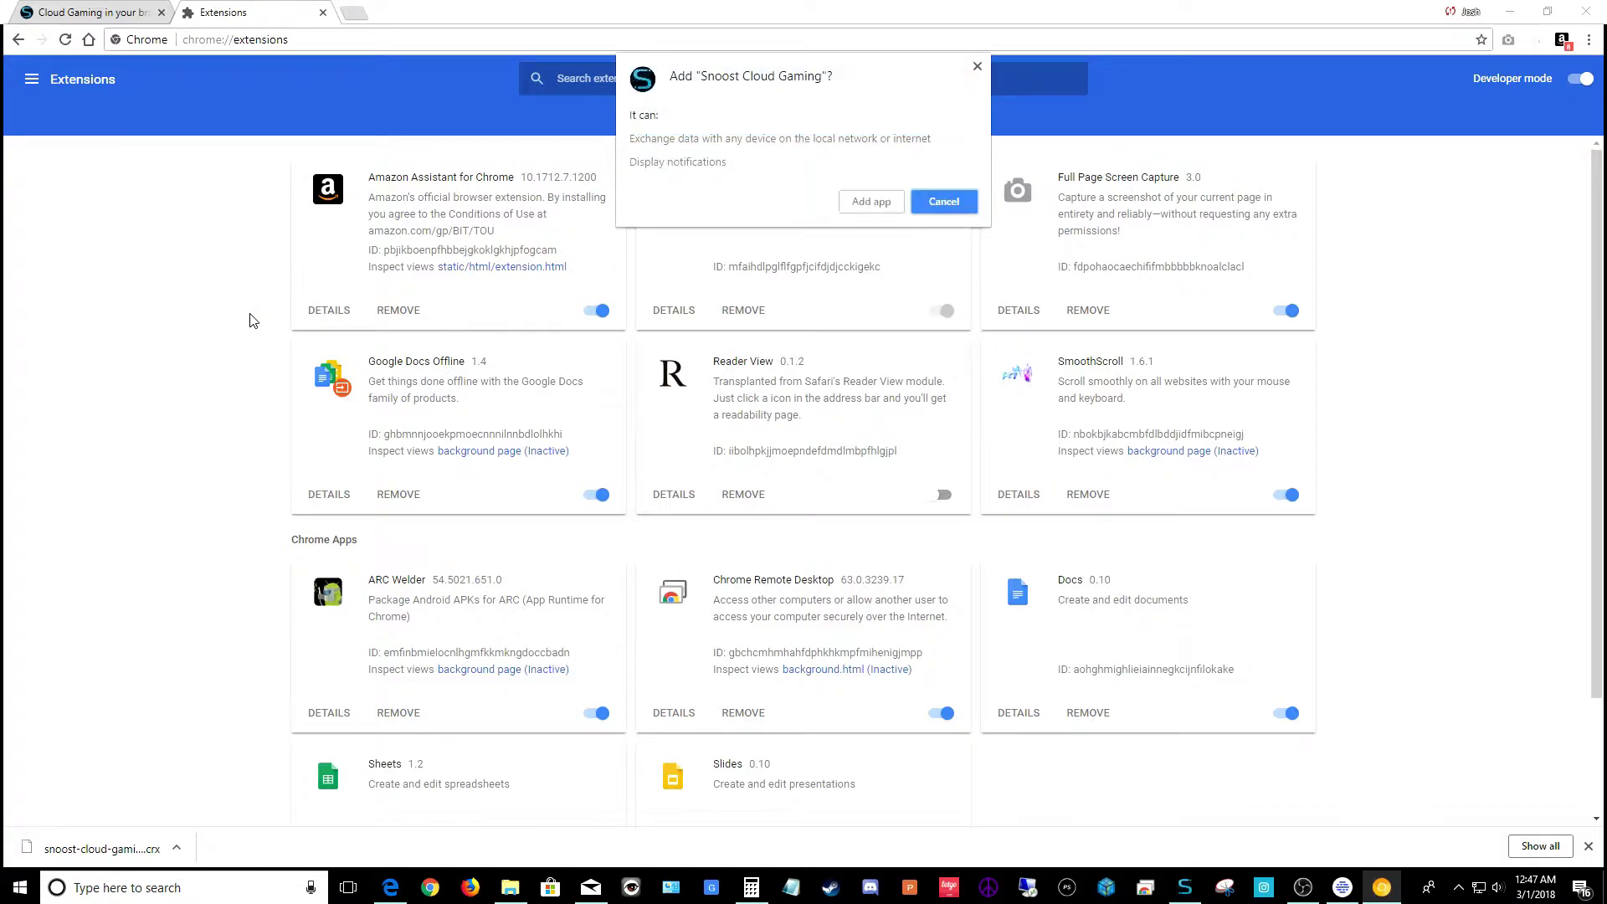
click(867, 202)
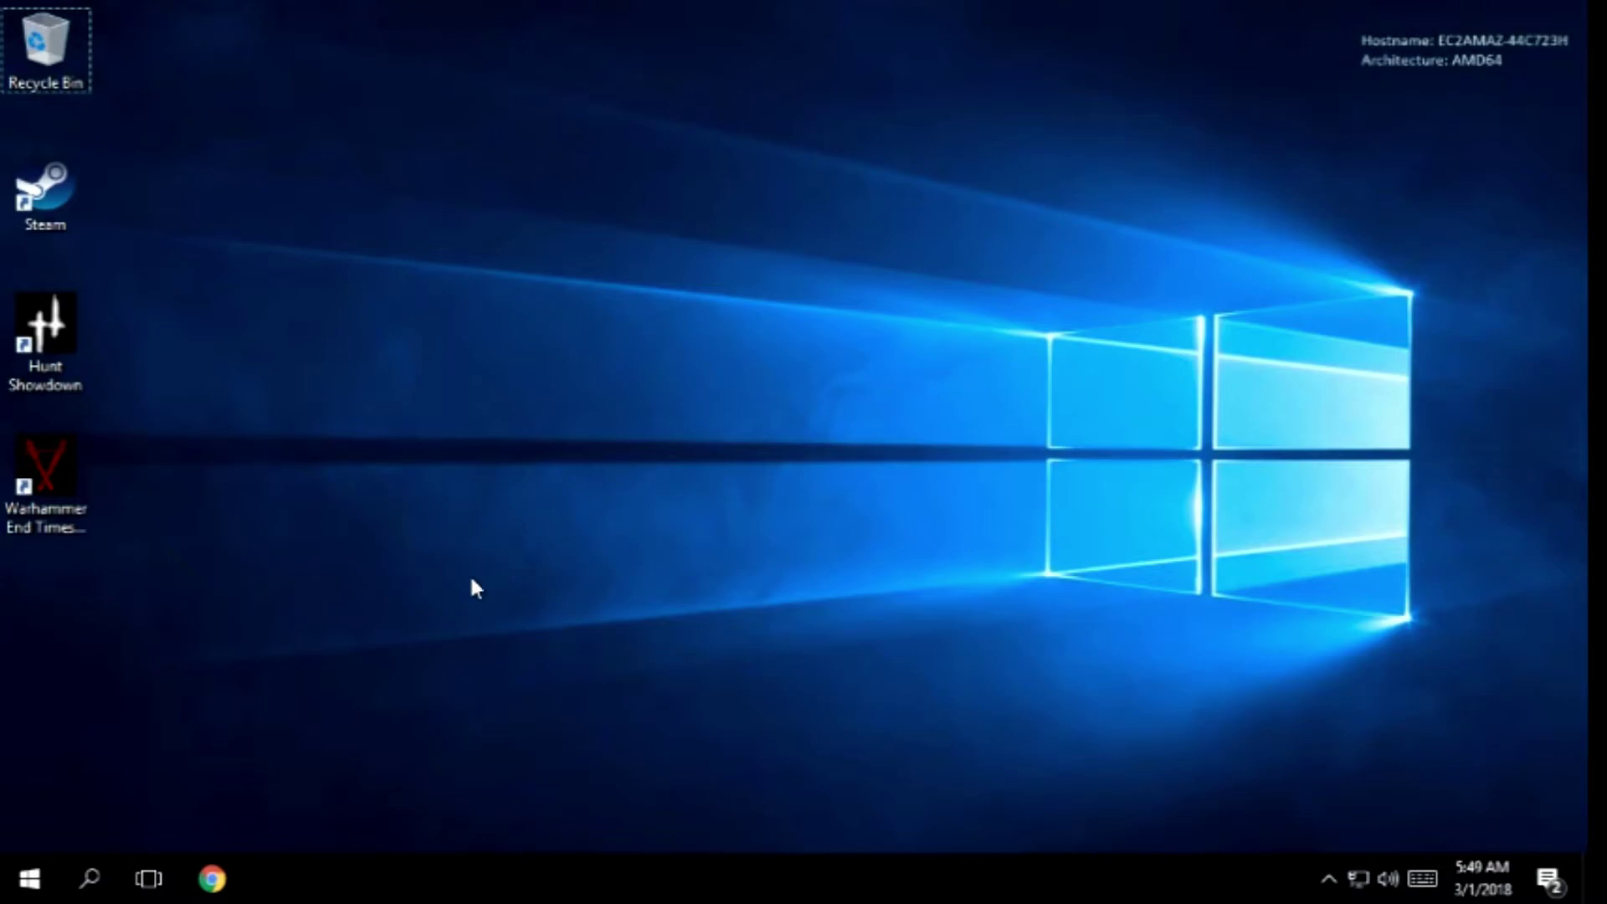
On the cloud PC, download 64-bit Parsec, run the installer, and close Chrome
click(211, 880)
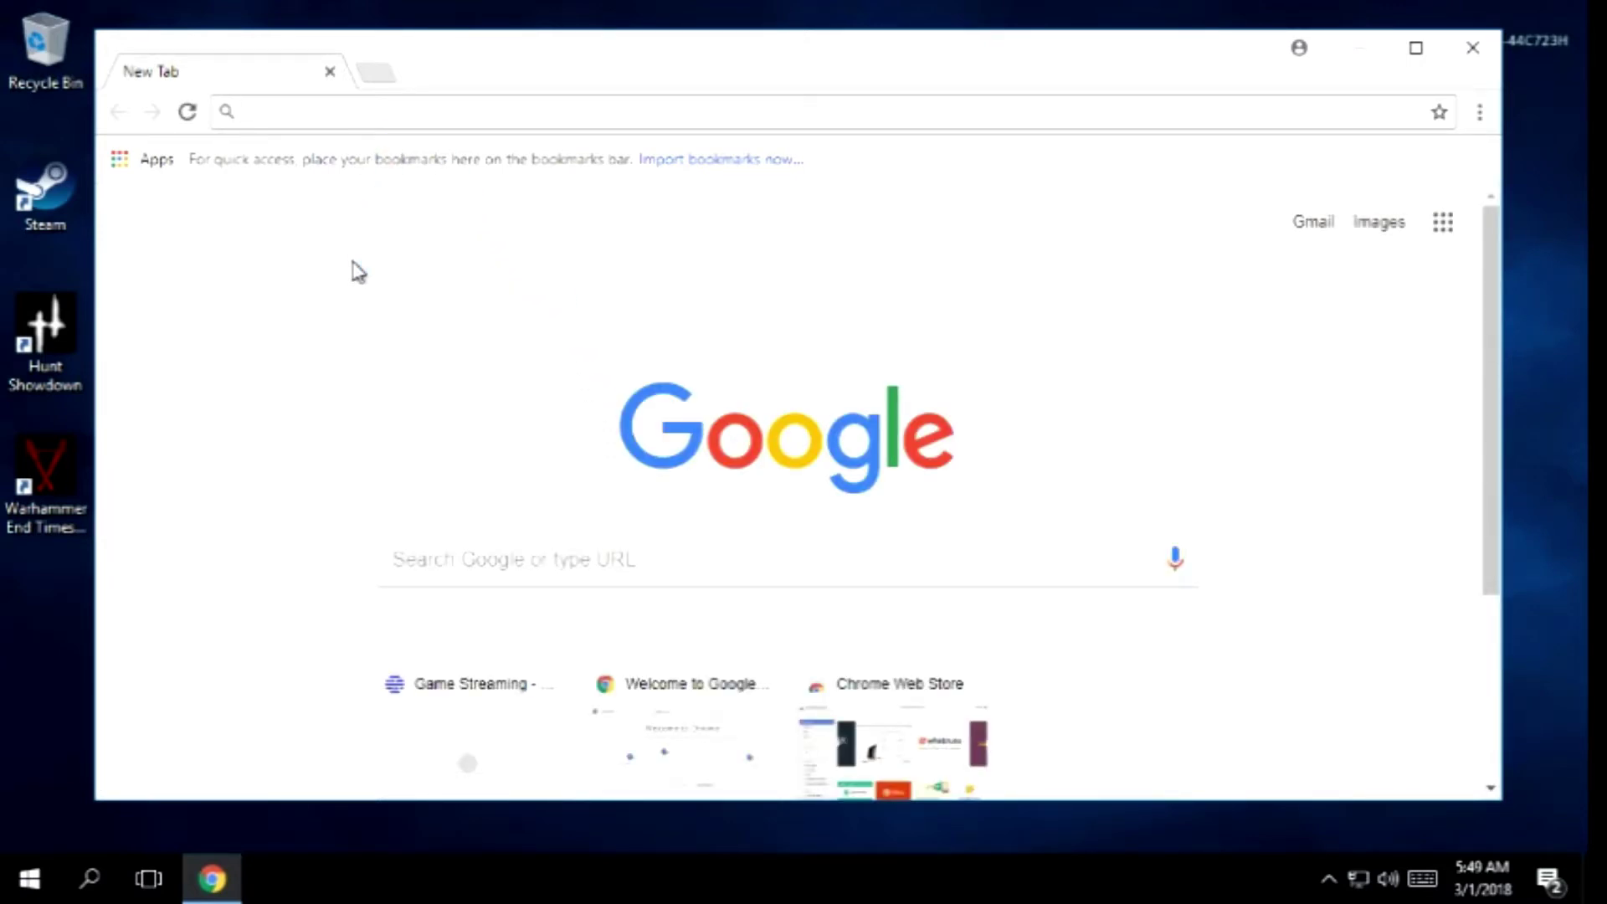
text(Parsecgaming.com)
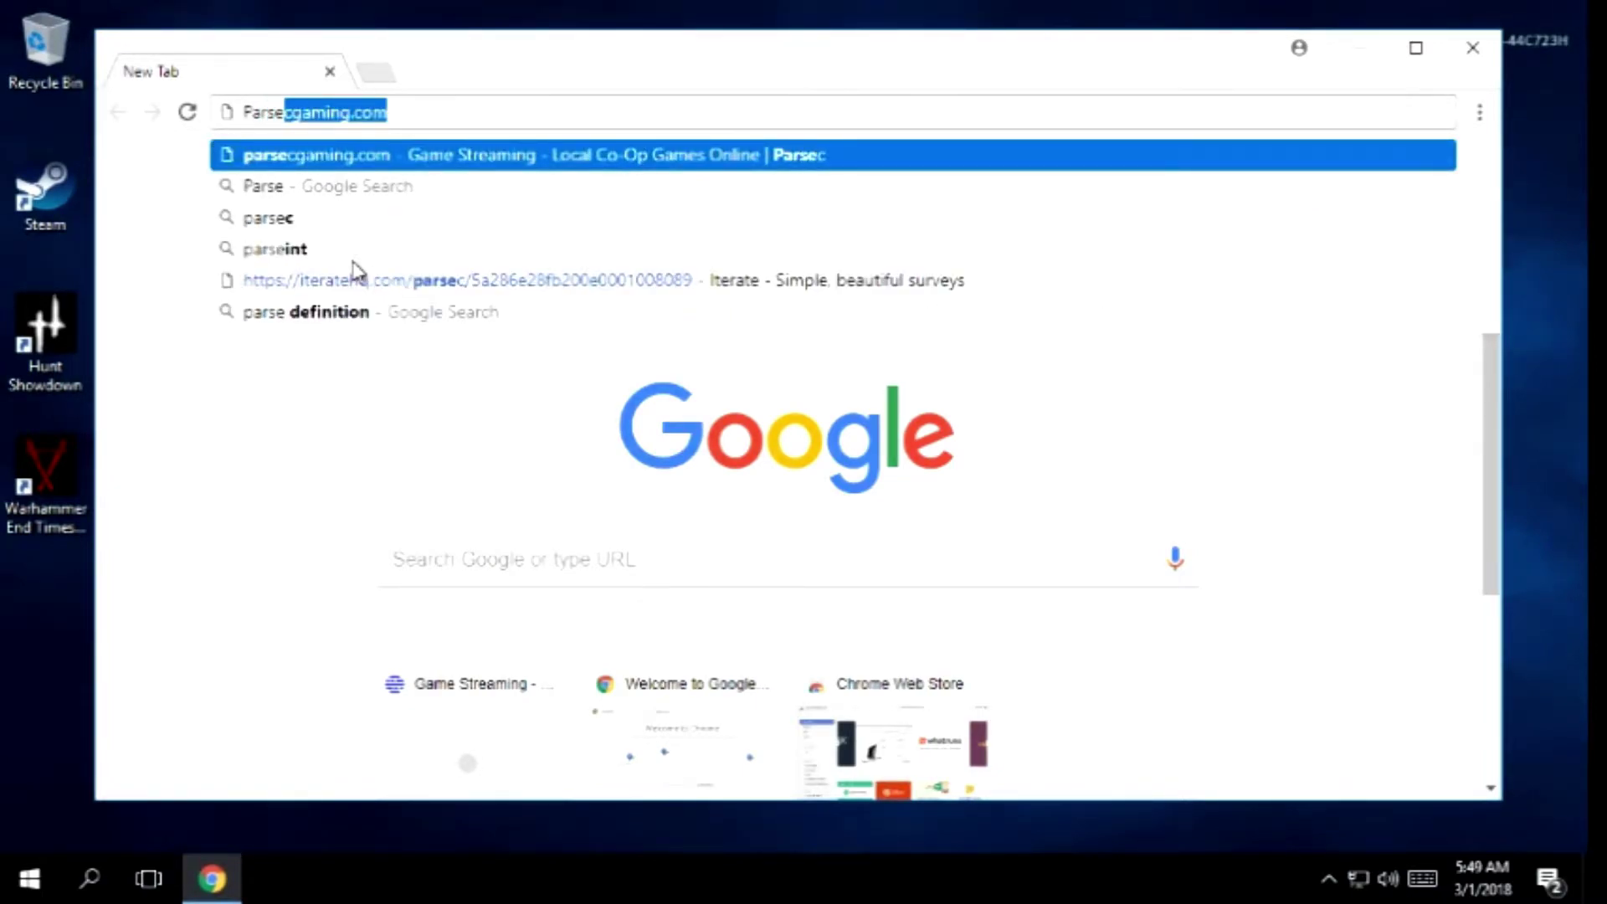
key(Return)
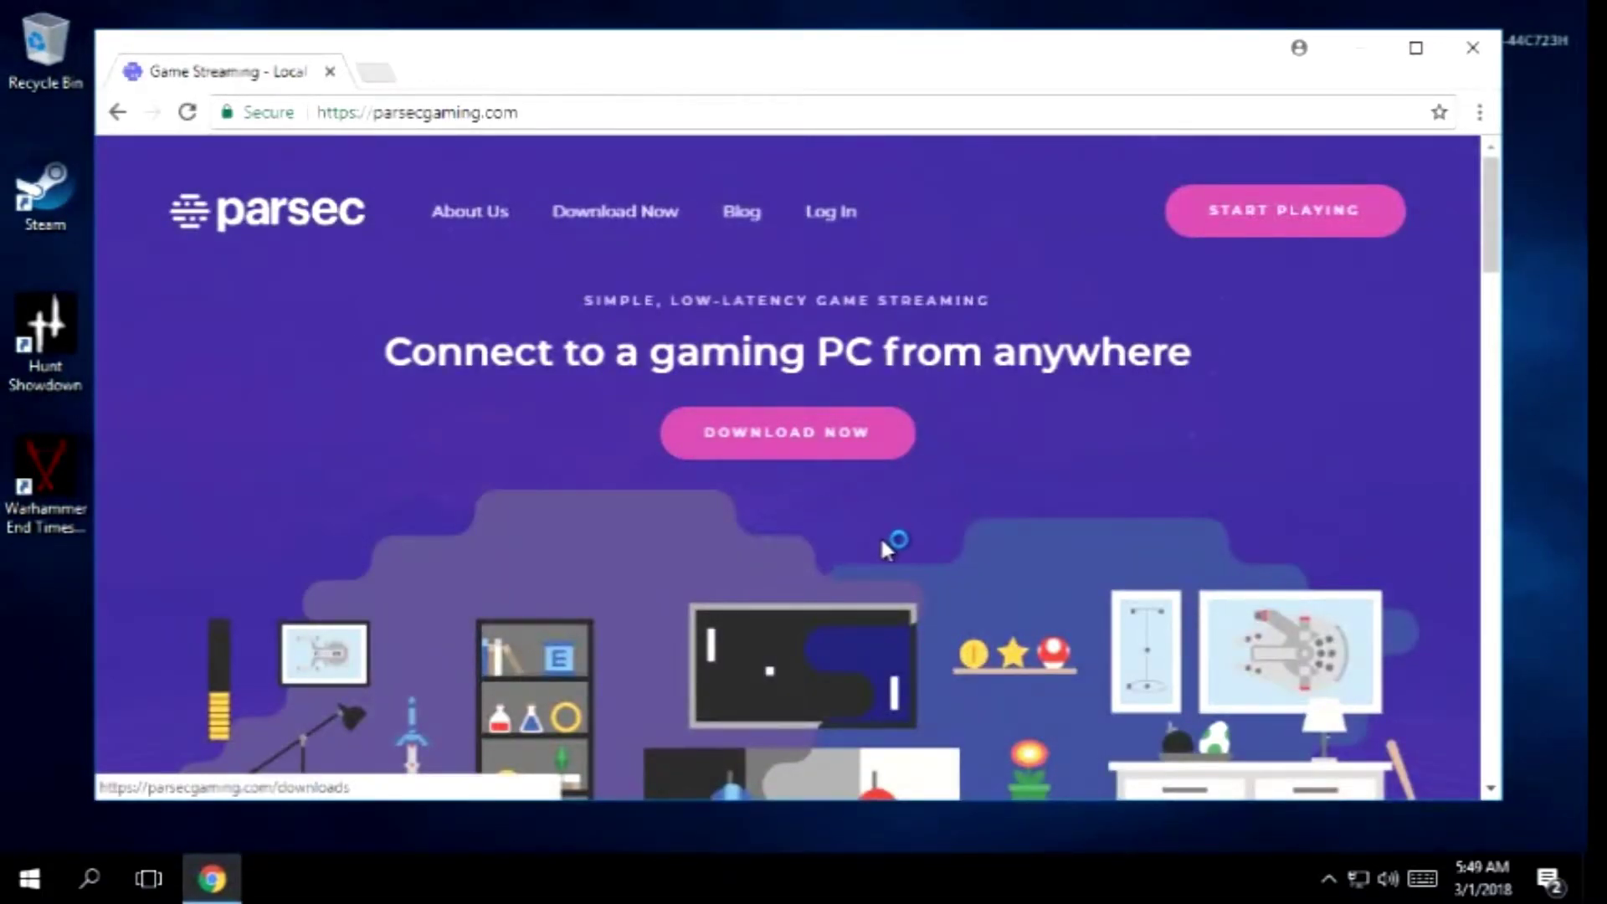
click(778, 437)
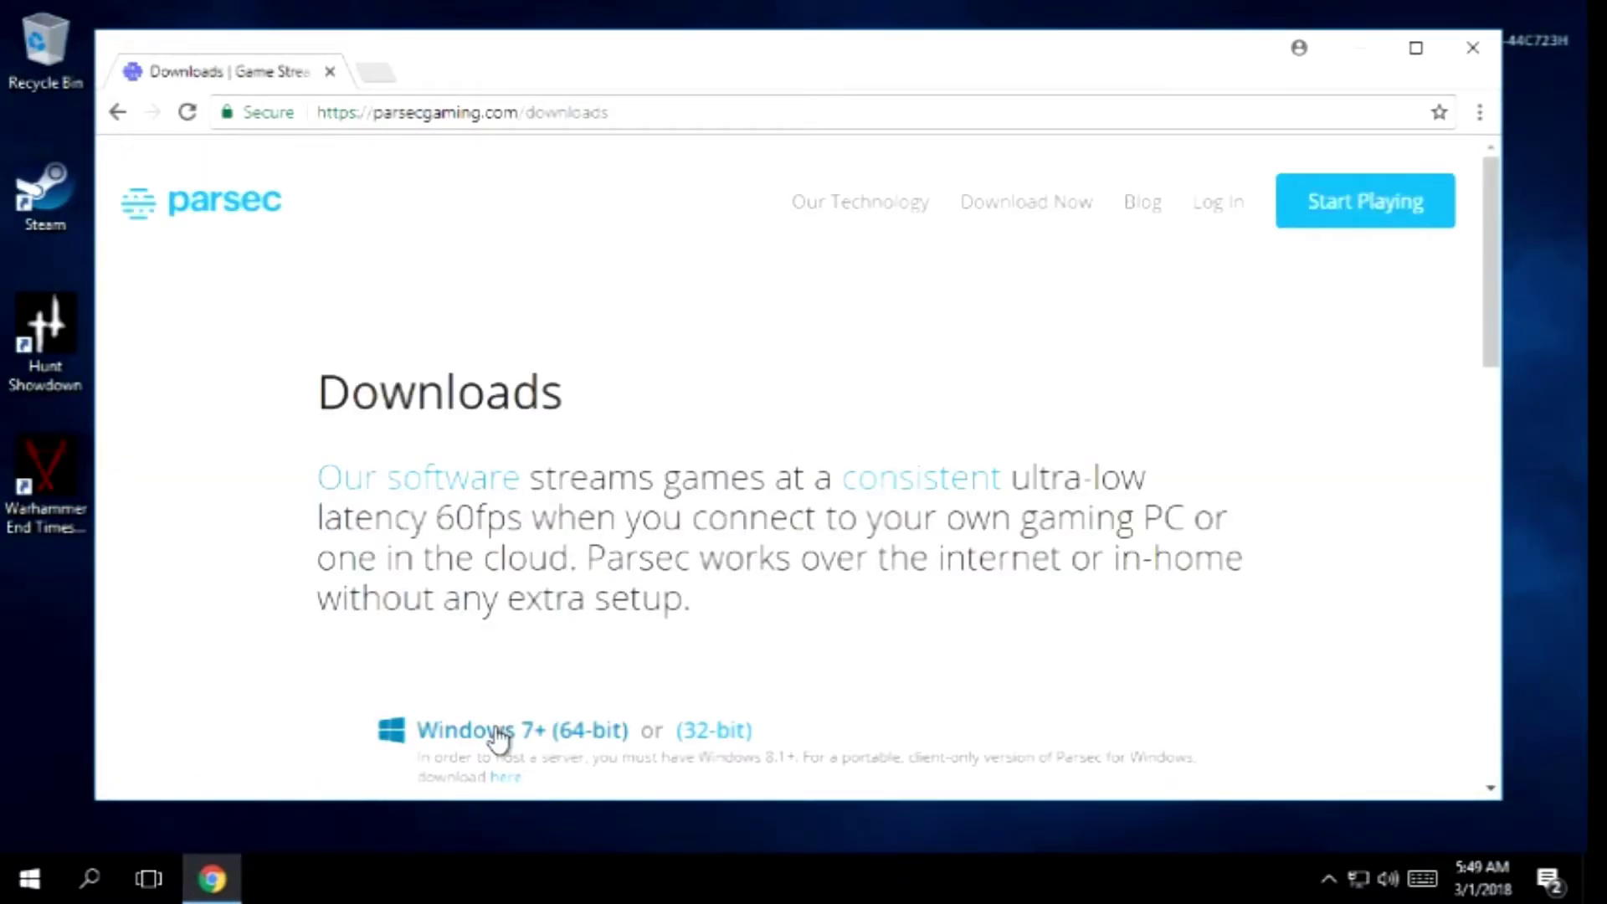
click(493, 733)
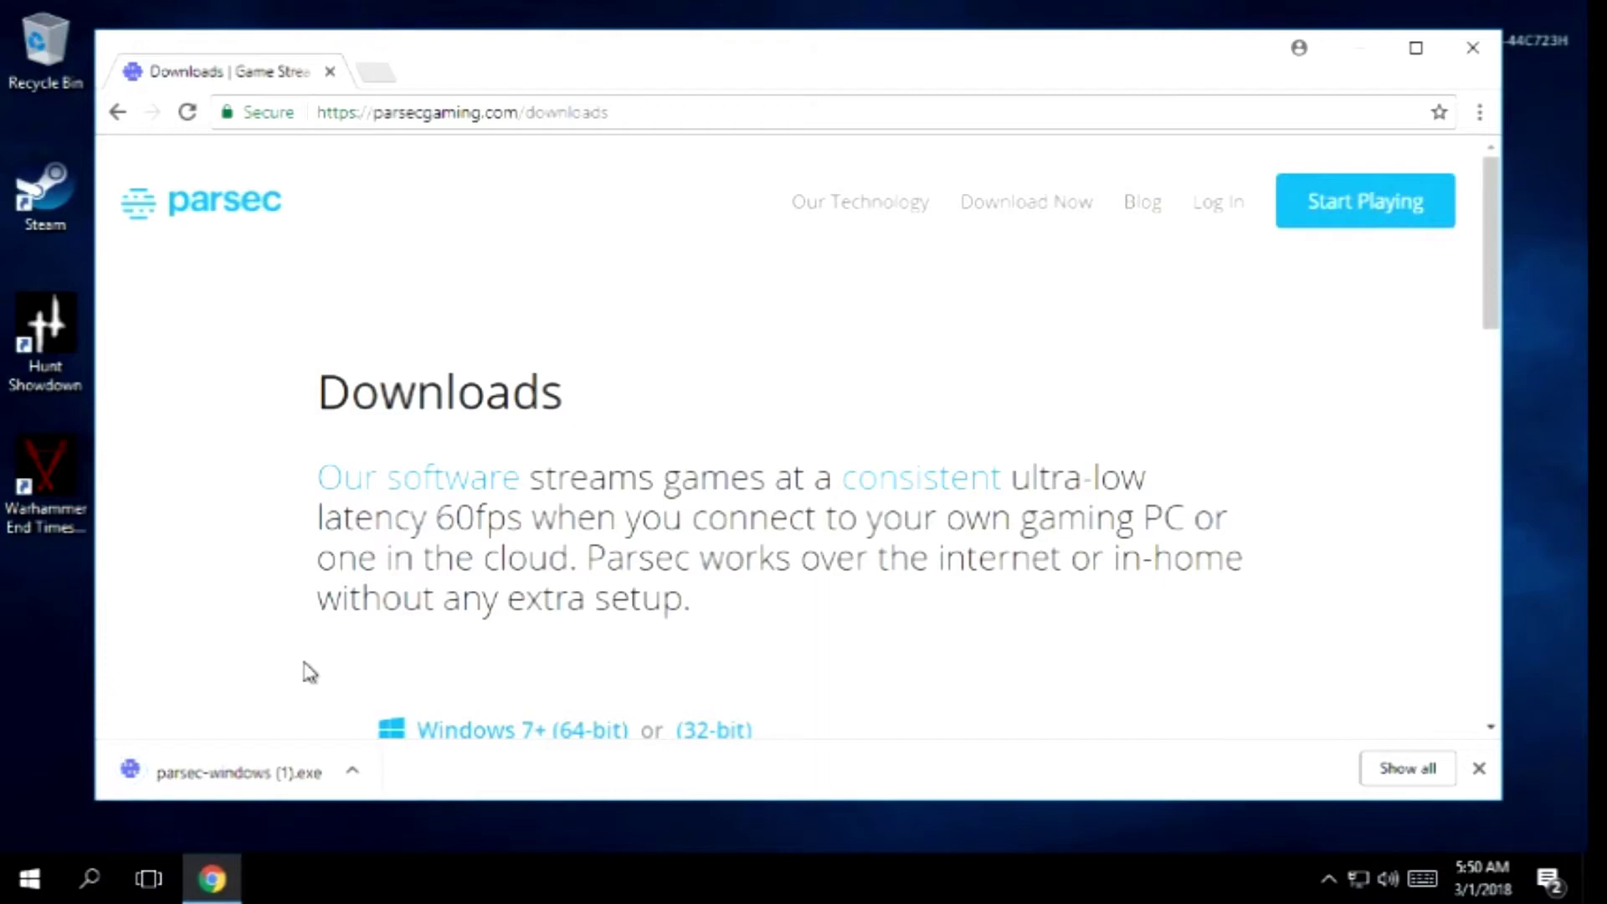
click(203, 771)
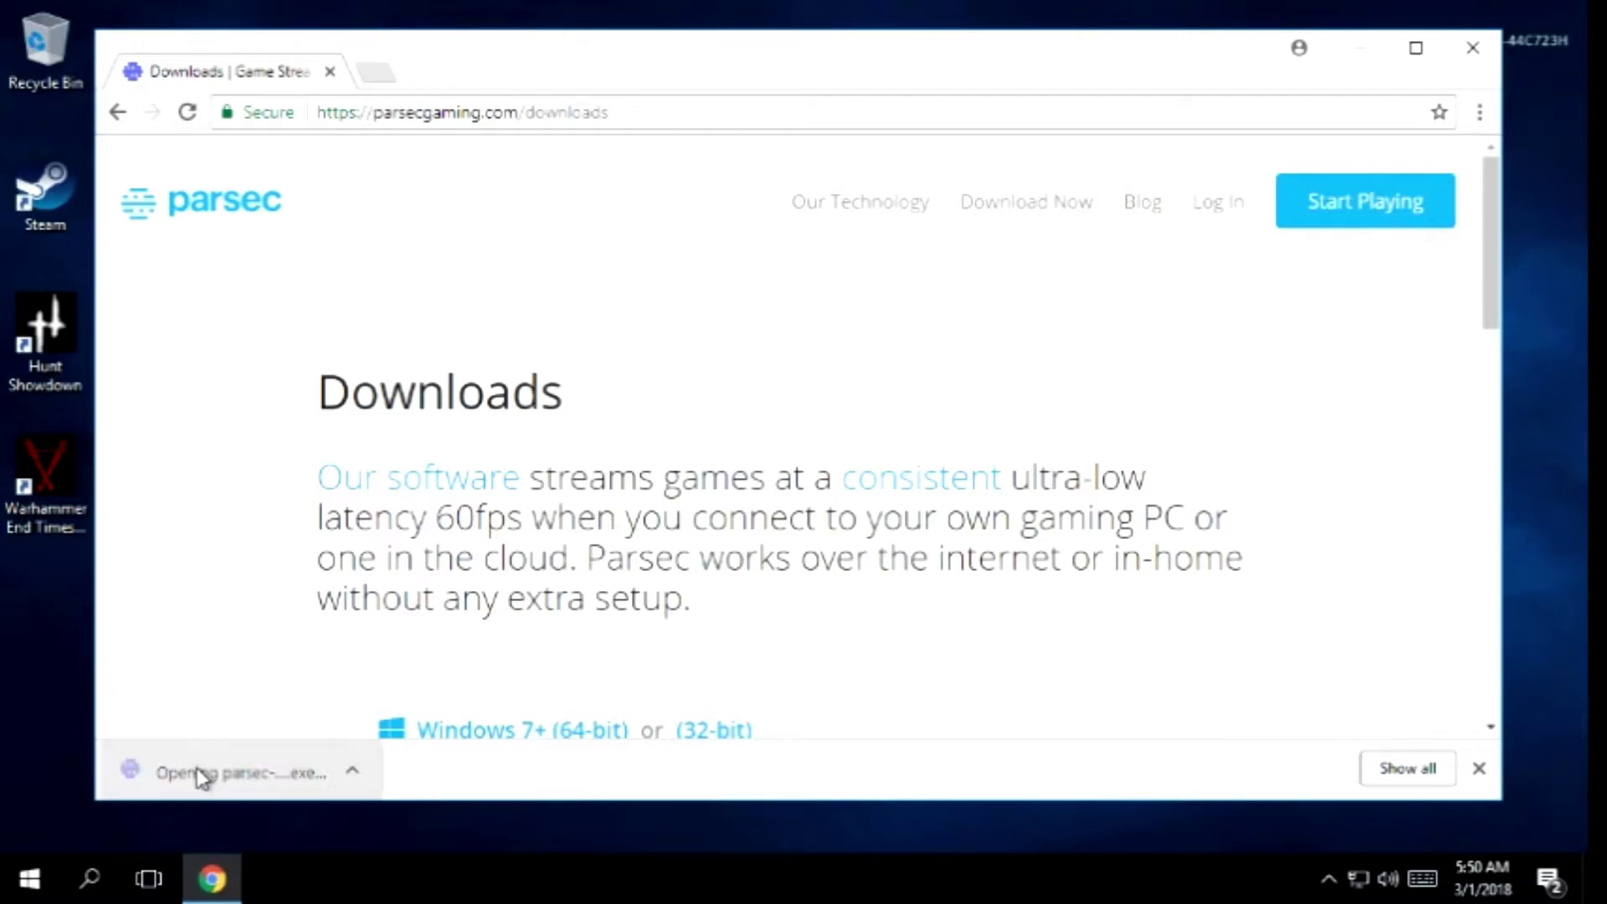
click(1474, 50)
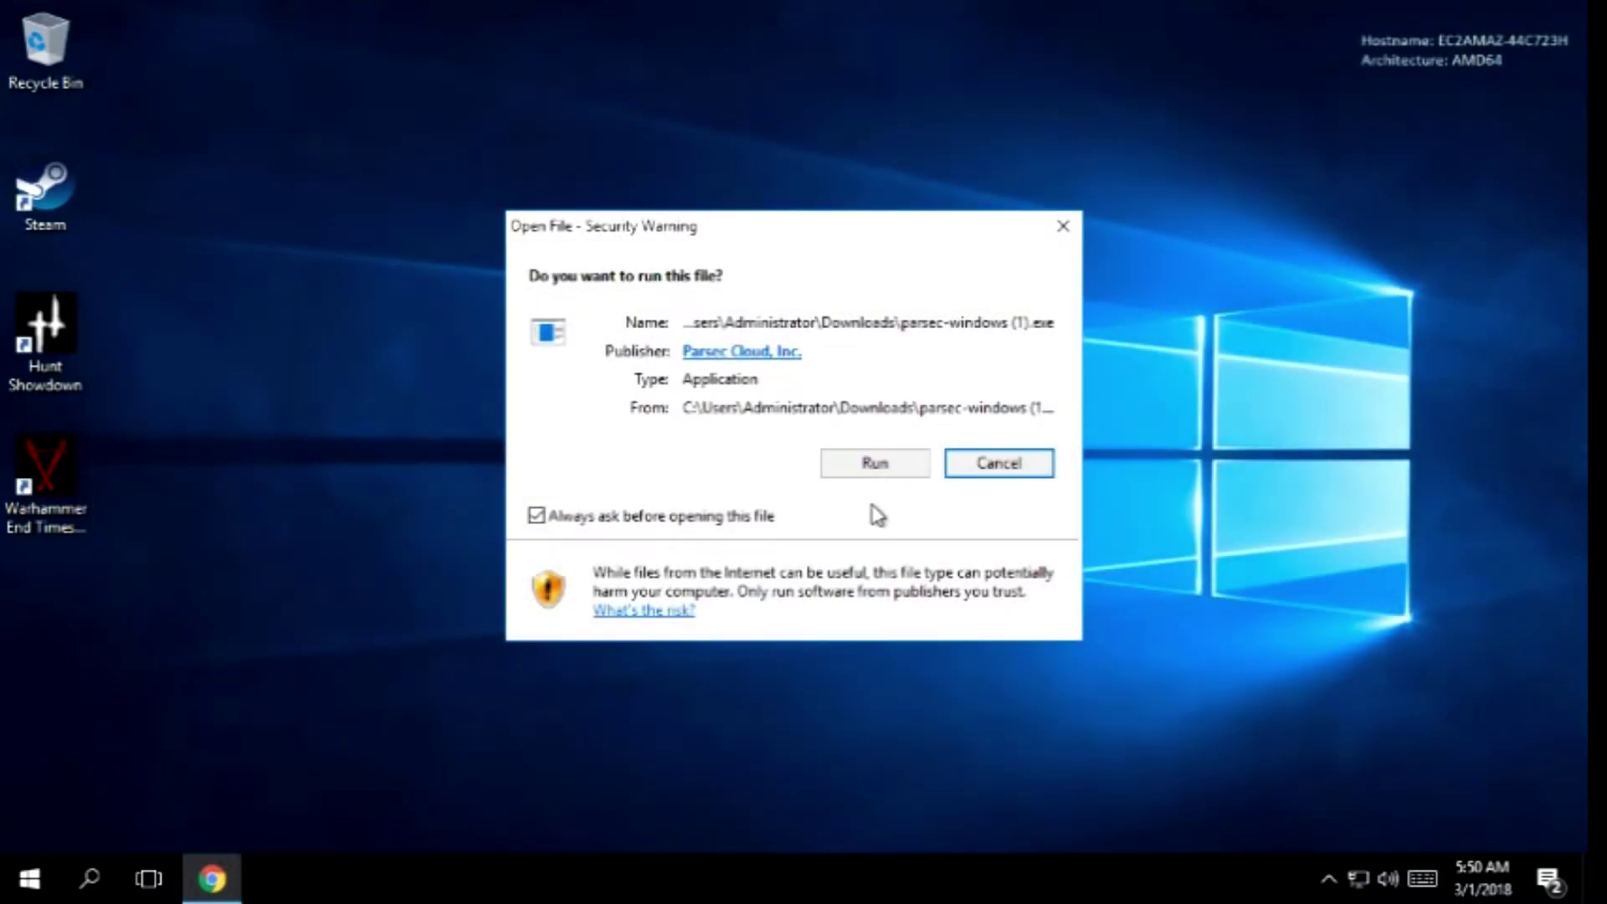
Run the Parsec installer, accept the license, answer Yes to controller support, and close it when finished
click(877, 471)
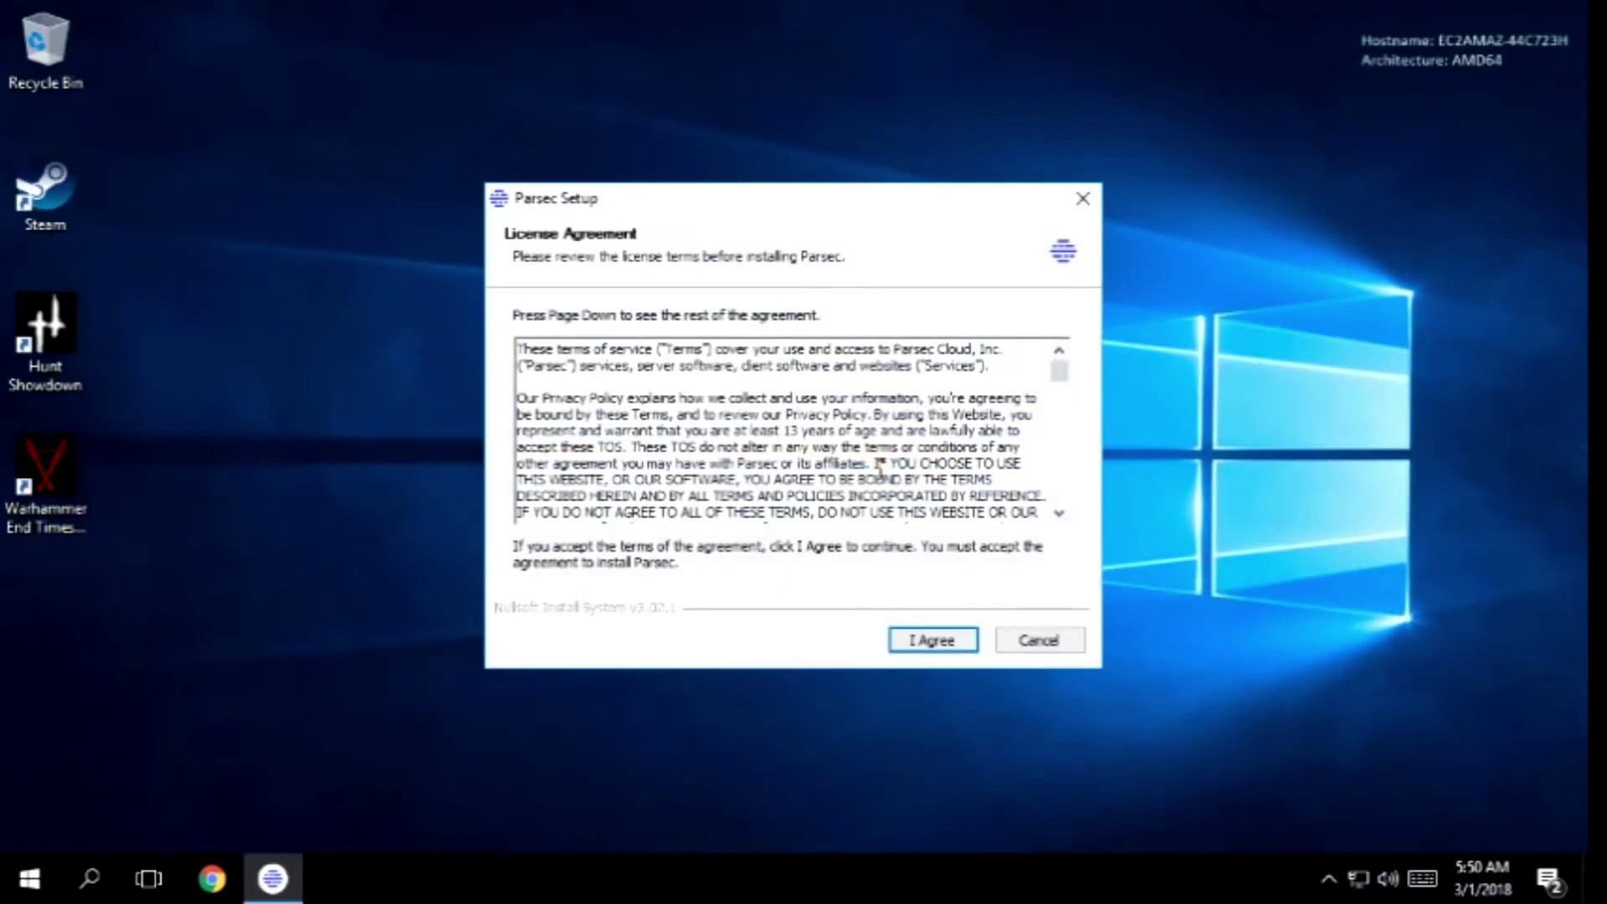
click(907, 645)
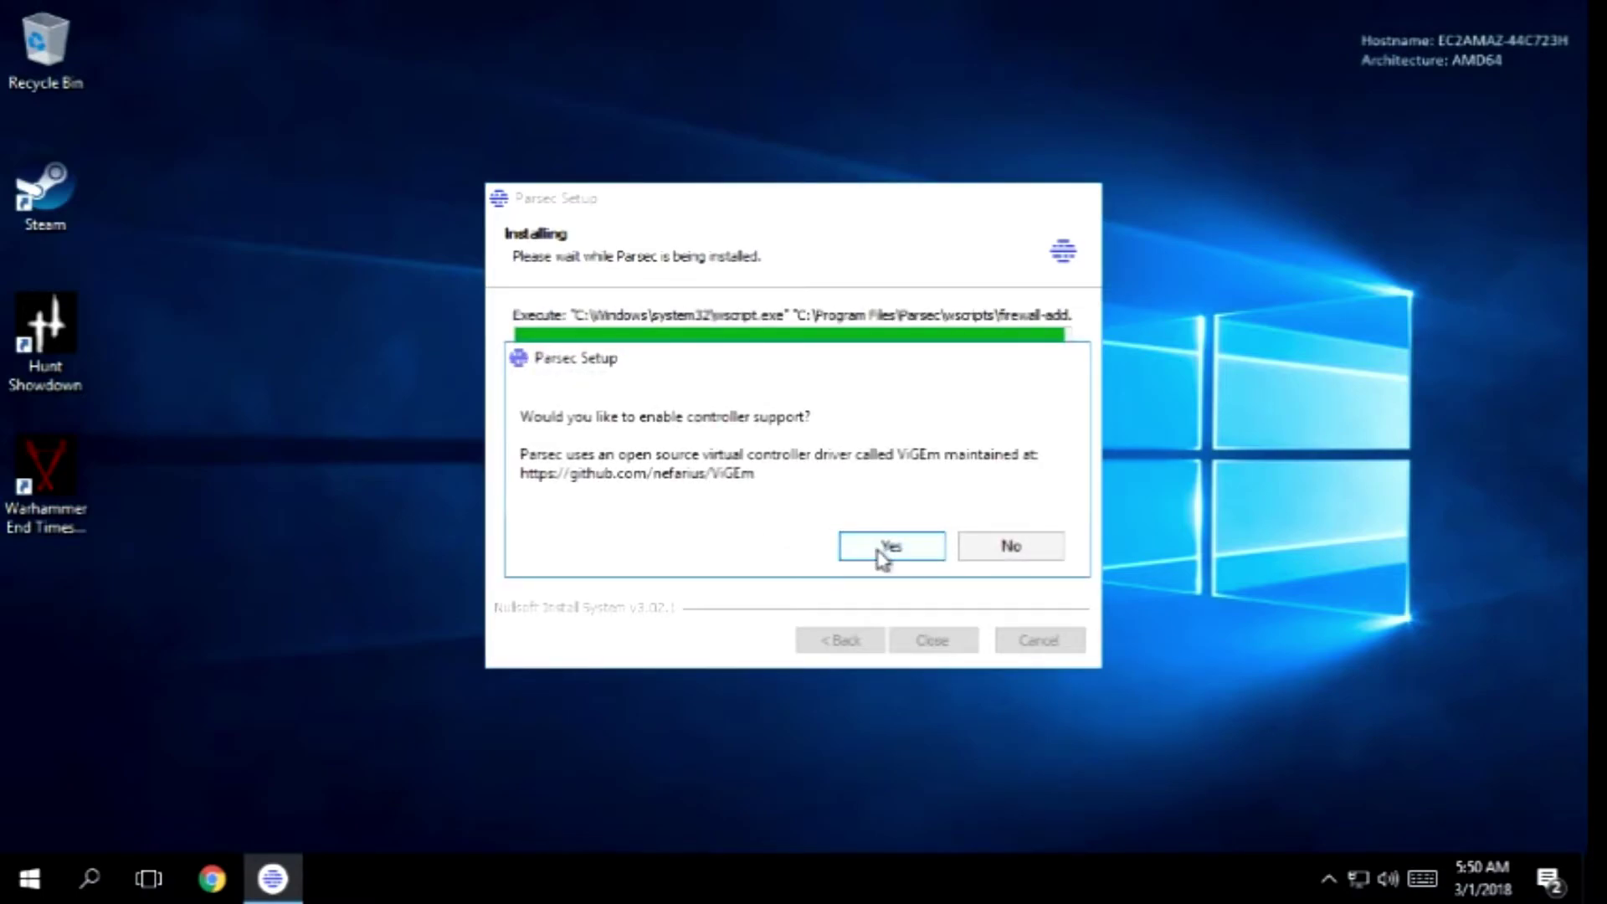
click(888, 549)
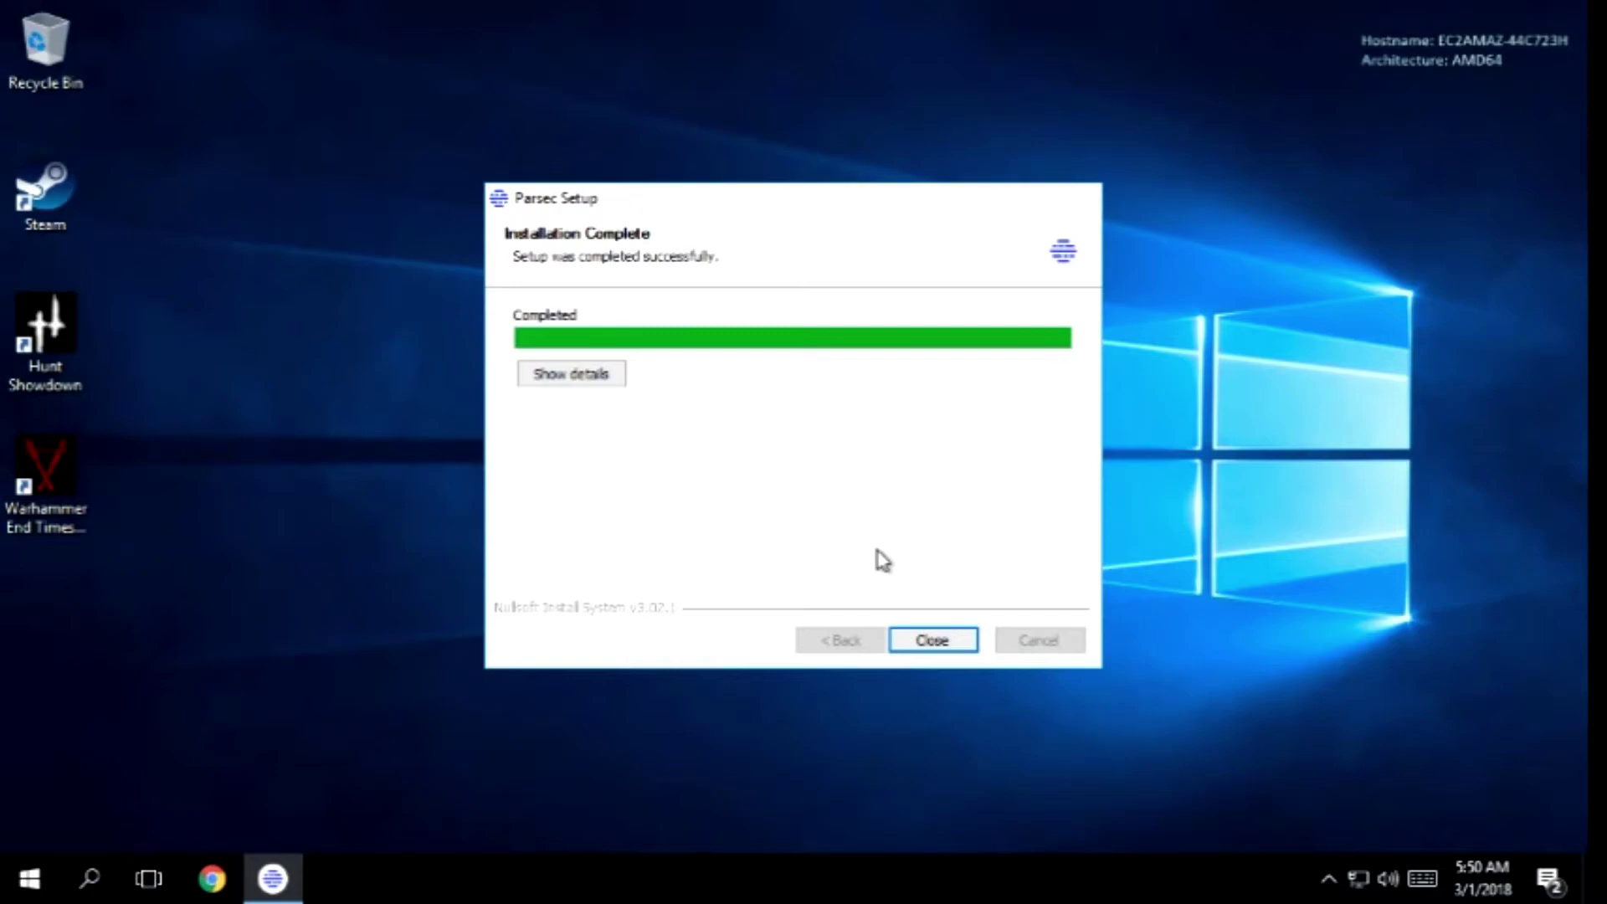
click(910, 643)
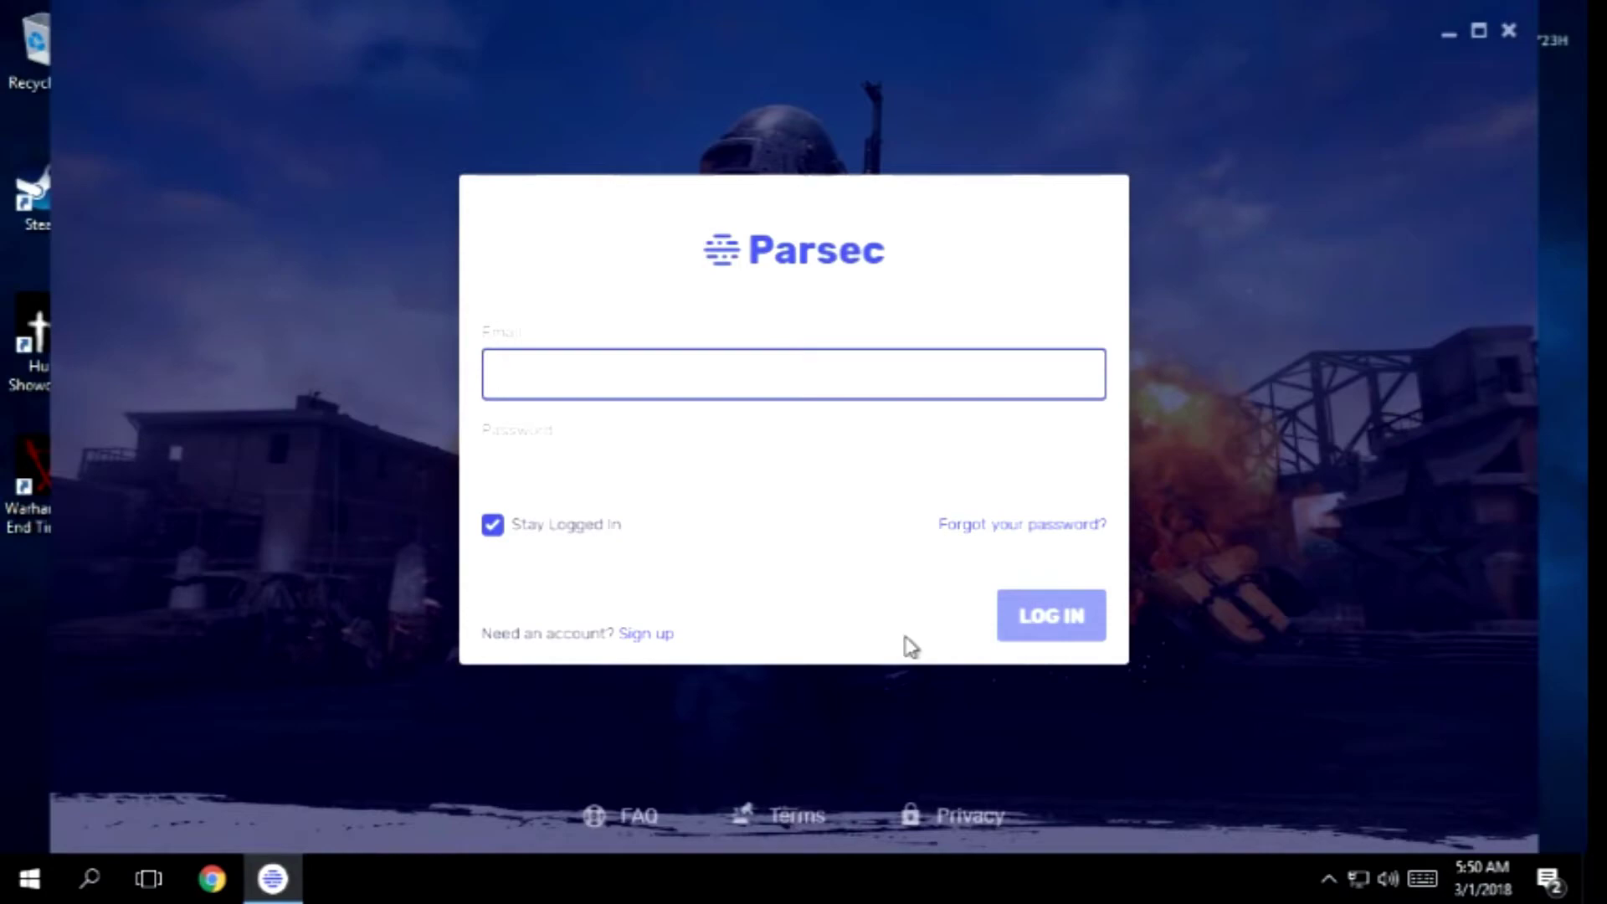
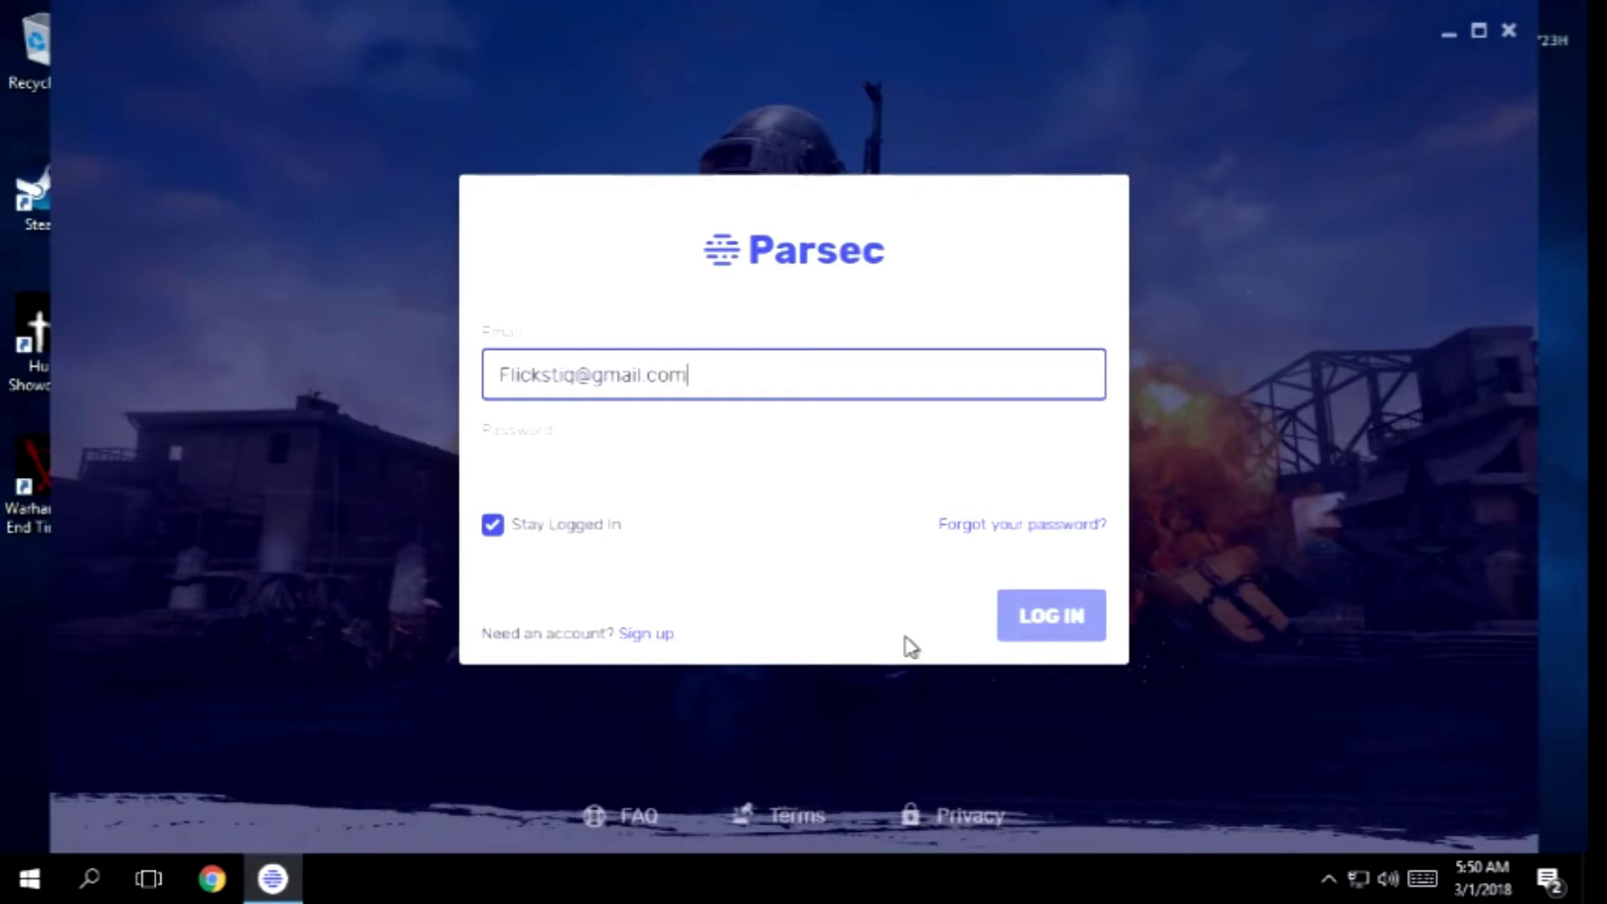
Log in to Parsec on the cloud PC with the account e-mail and password
key(Tab)
text(*****)
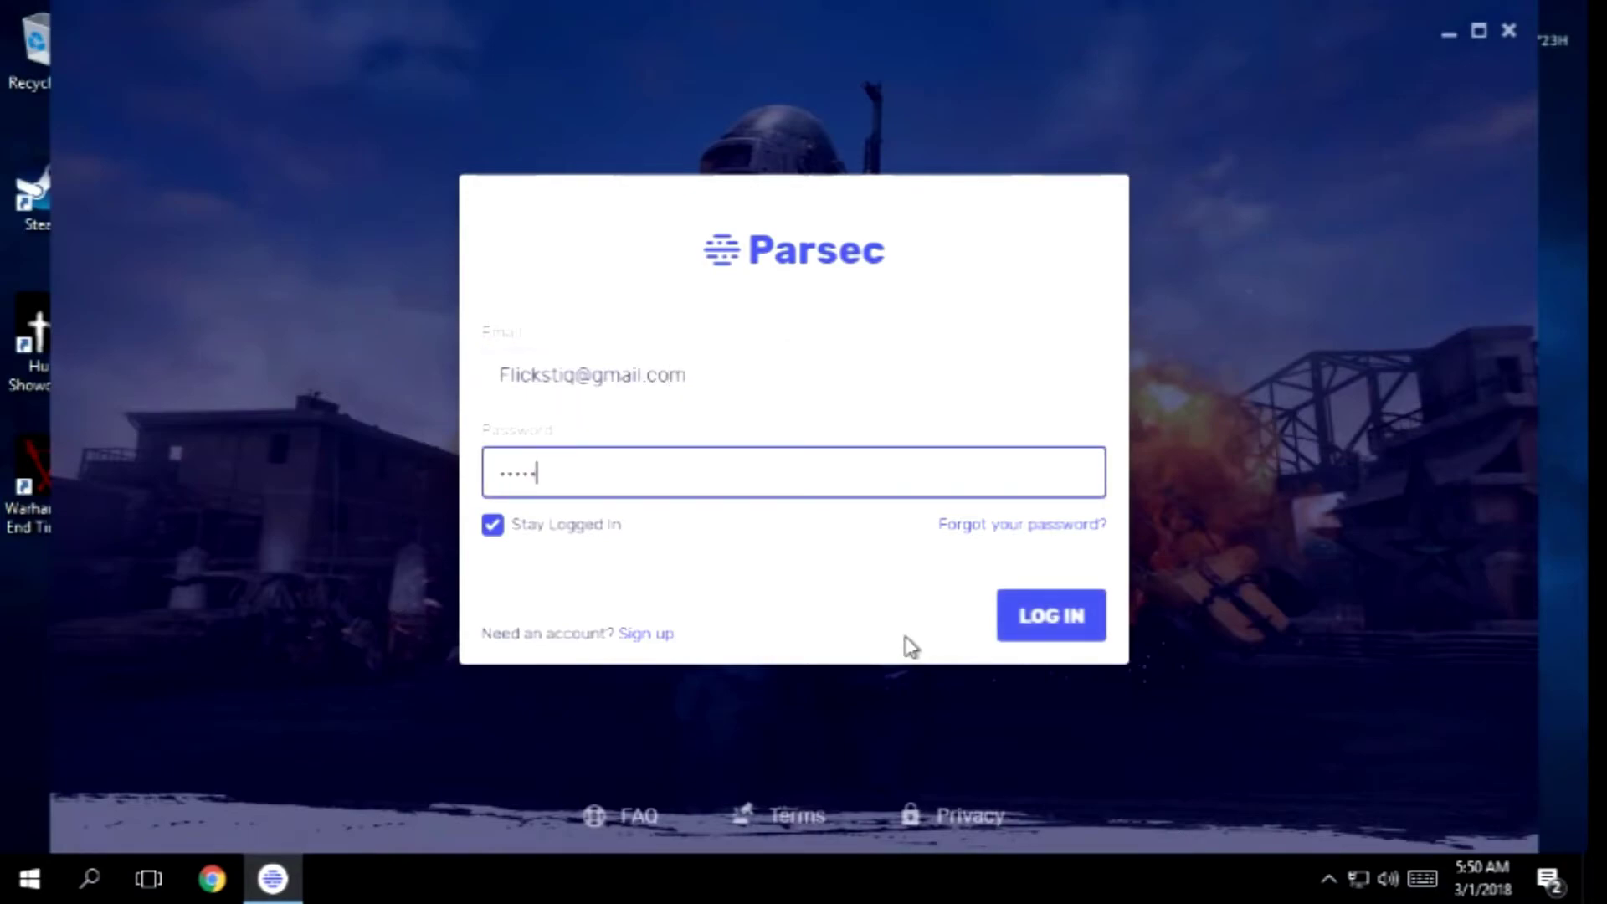
text(****)
click(1052, 617)
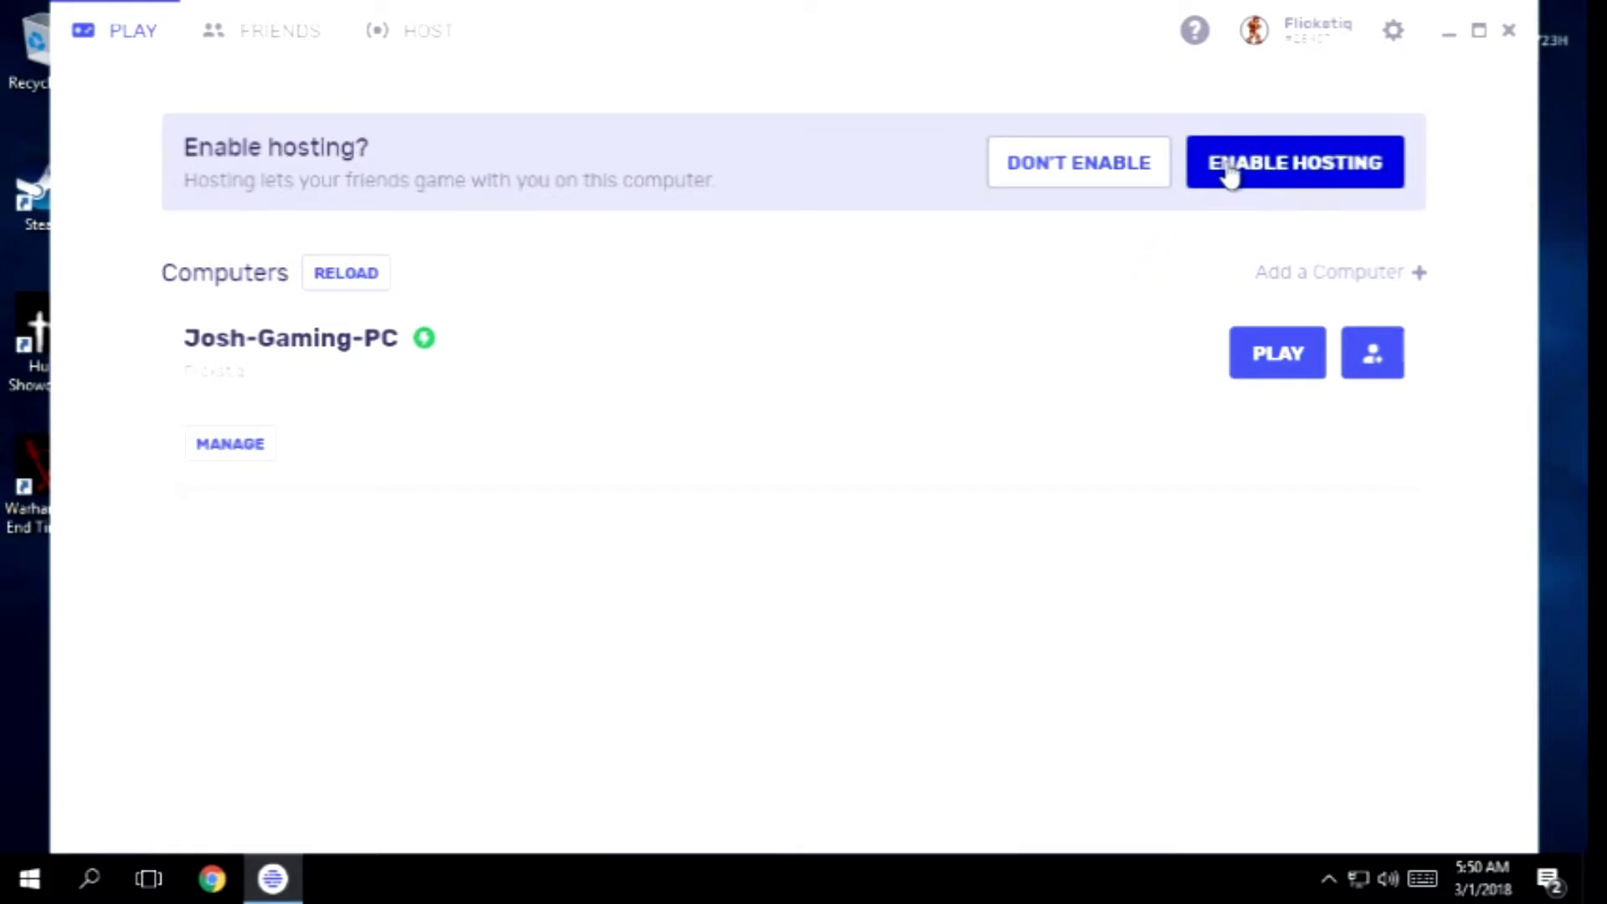
Enable hosting from the Parsec banner on the Snoost cloud PC, then close Parsec
click(1232, 168)
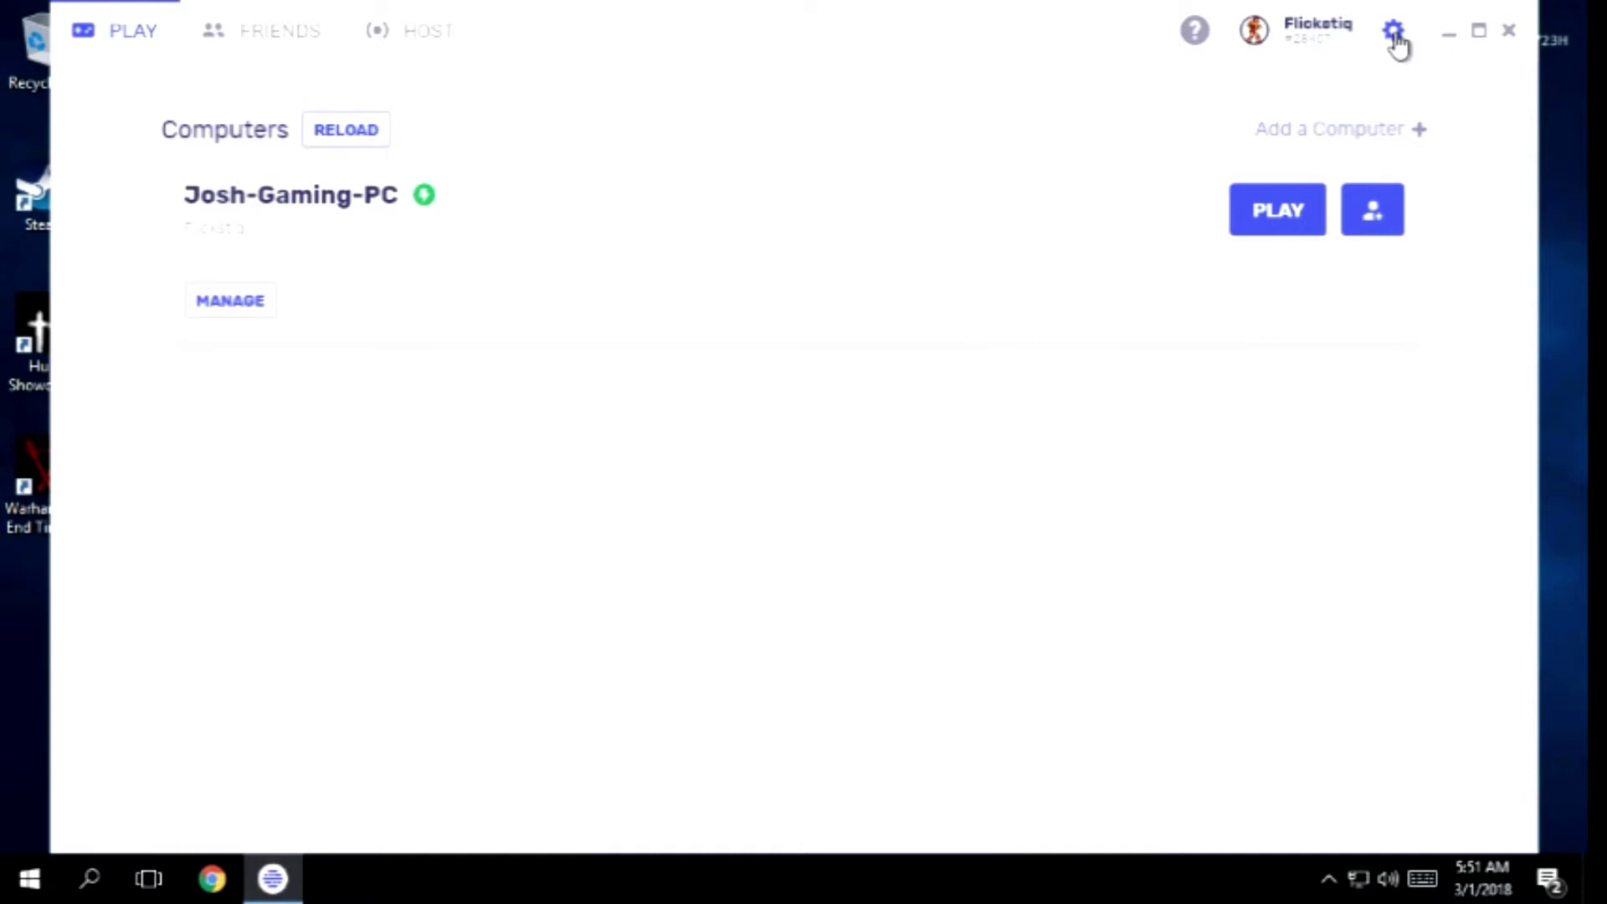
click(1509, 34)
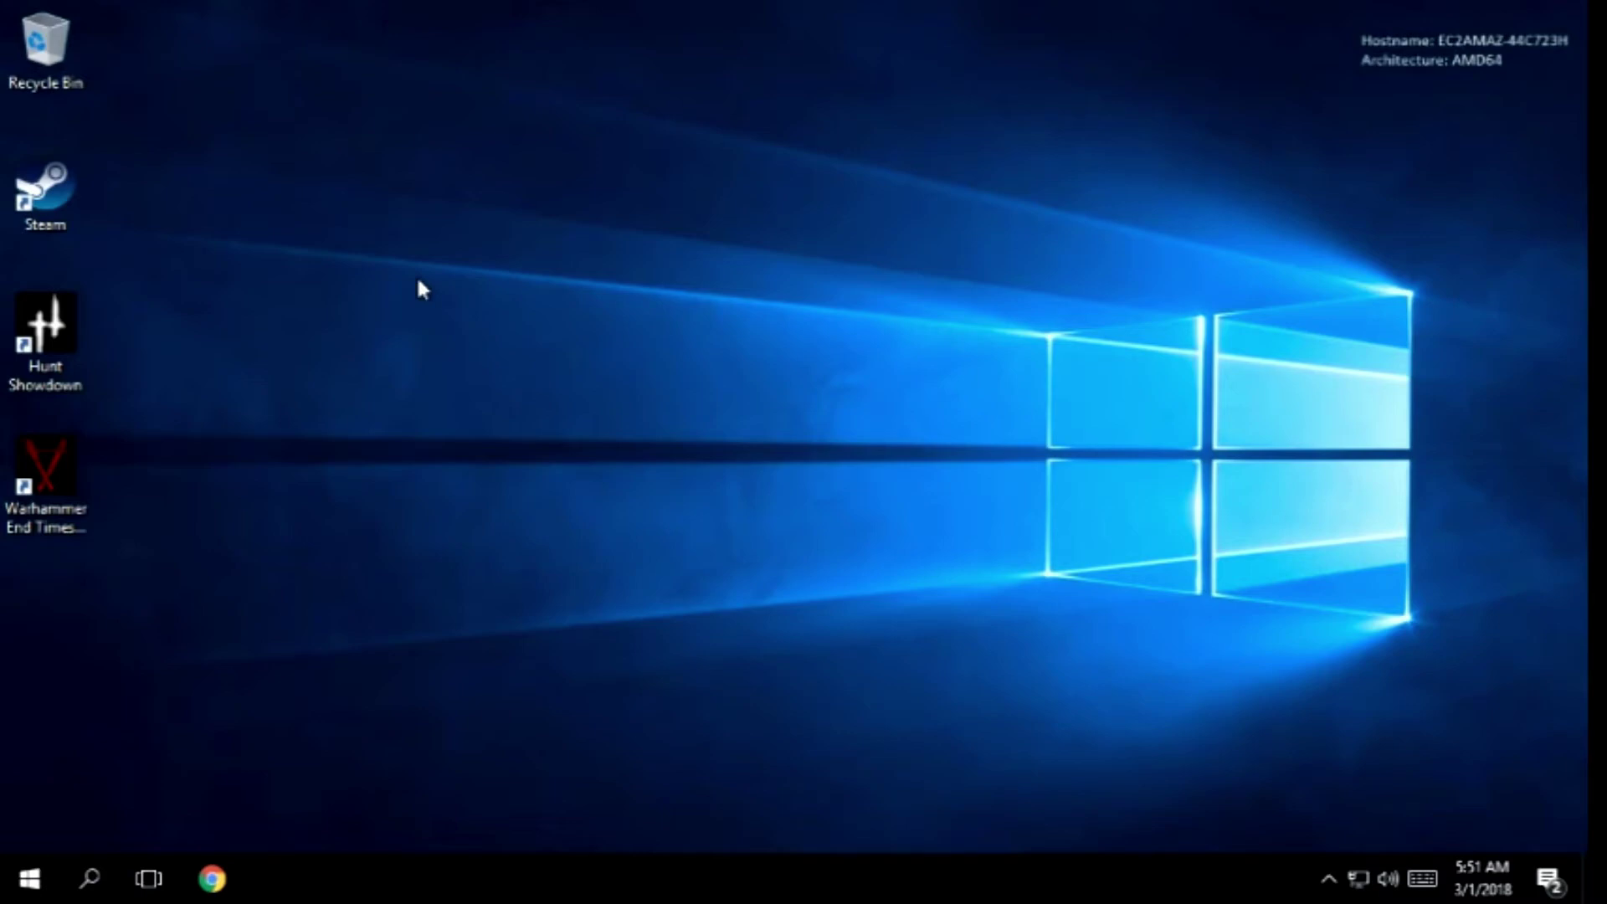
Leave full-screen with Ctrl+Alt+Break and minimize the Snoost cloud PC window
key(ctrl+alt+Break)
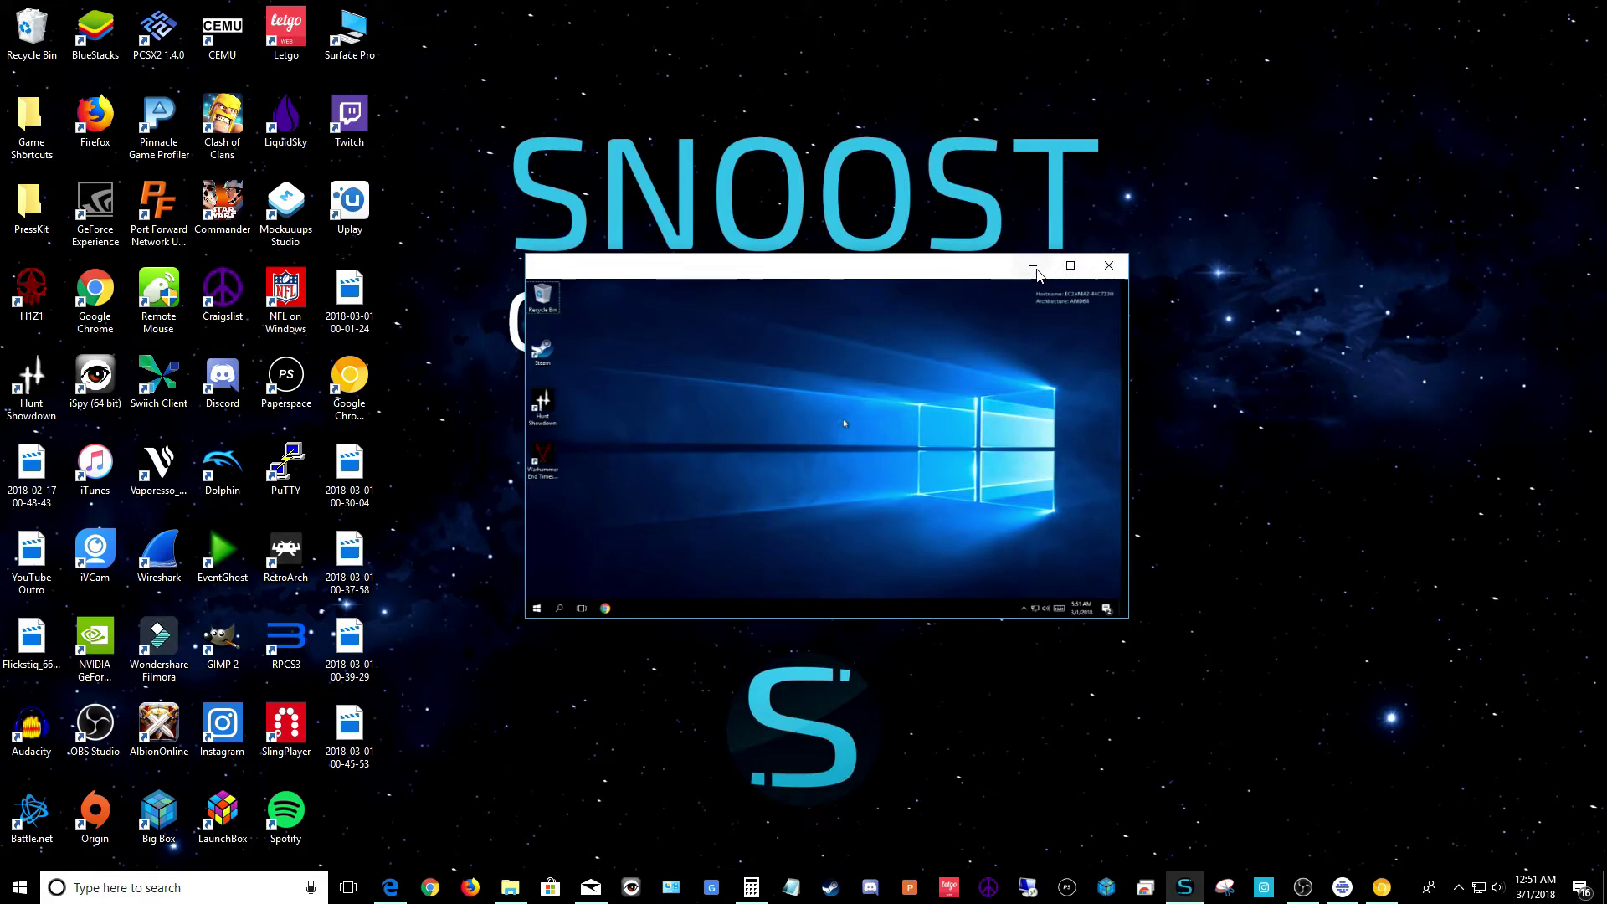
click(1034, 266)
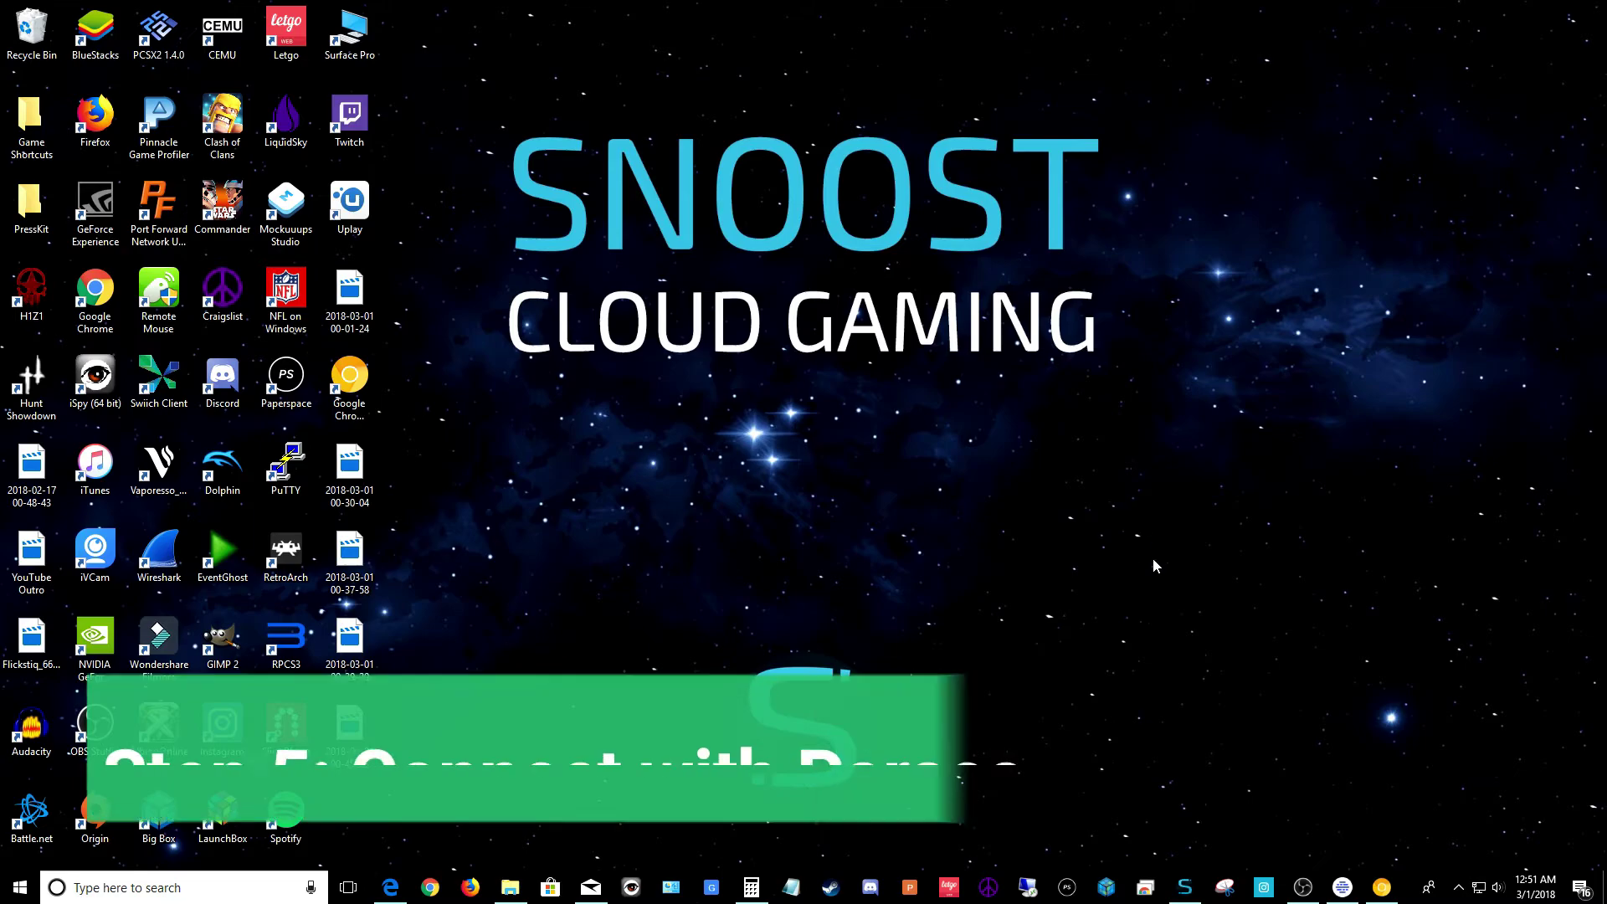
In the home PC's Parsec computer list, start playing the Snoost computer
click(1340, 886)
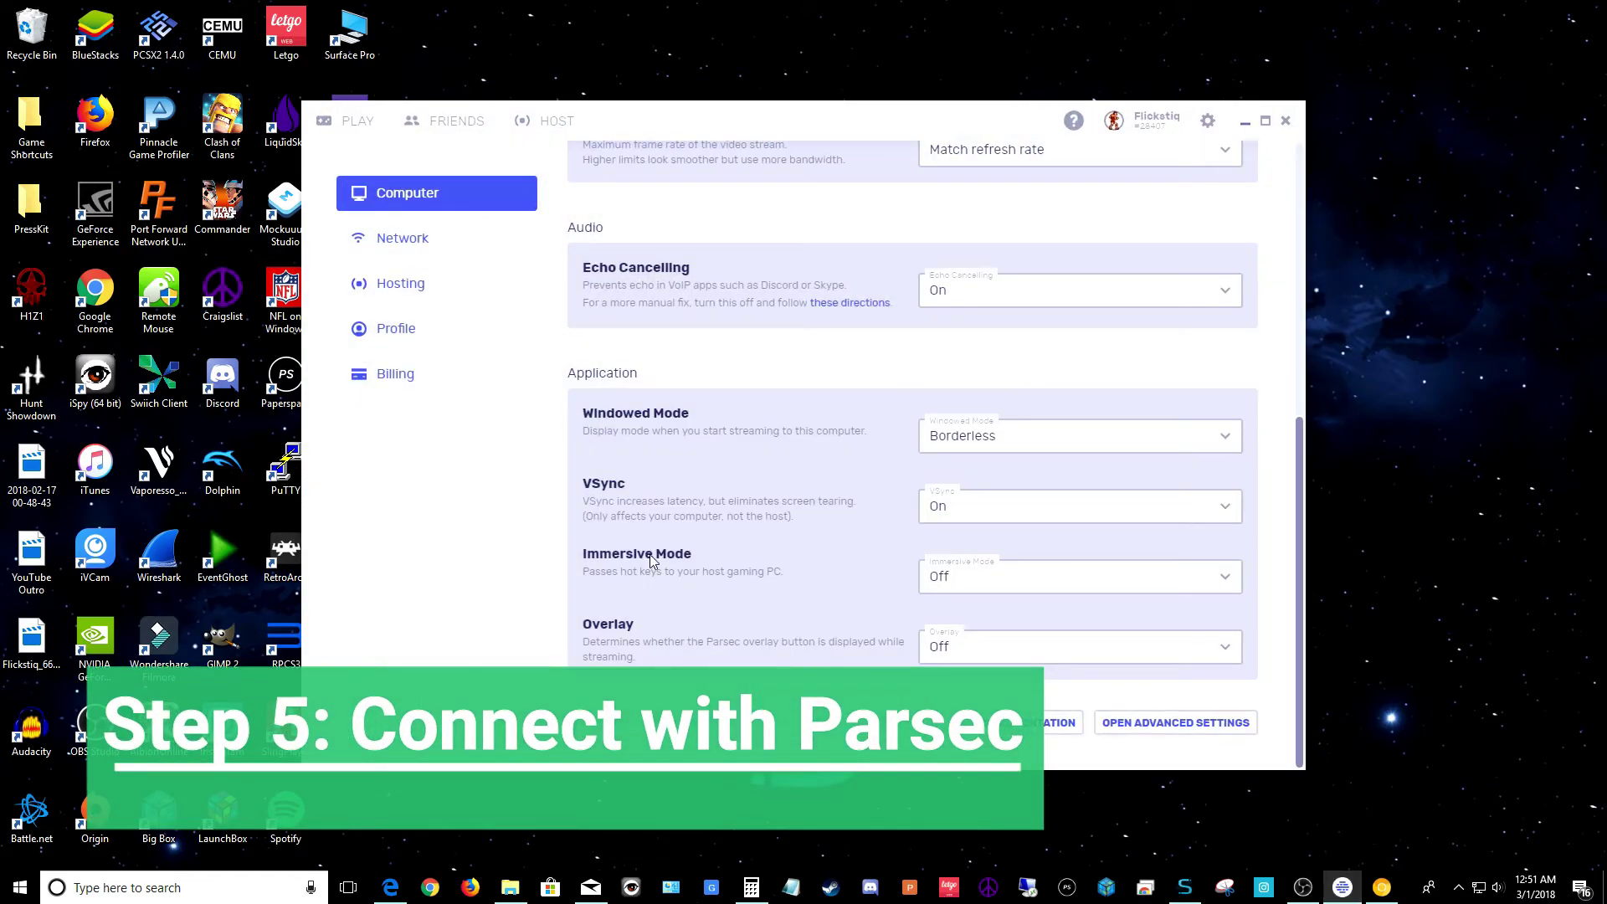
click(358, 126)
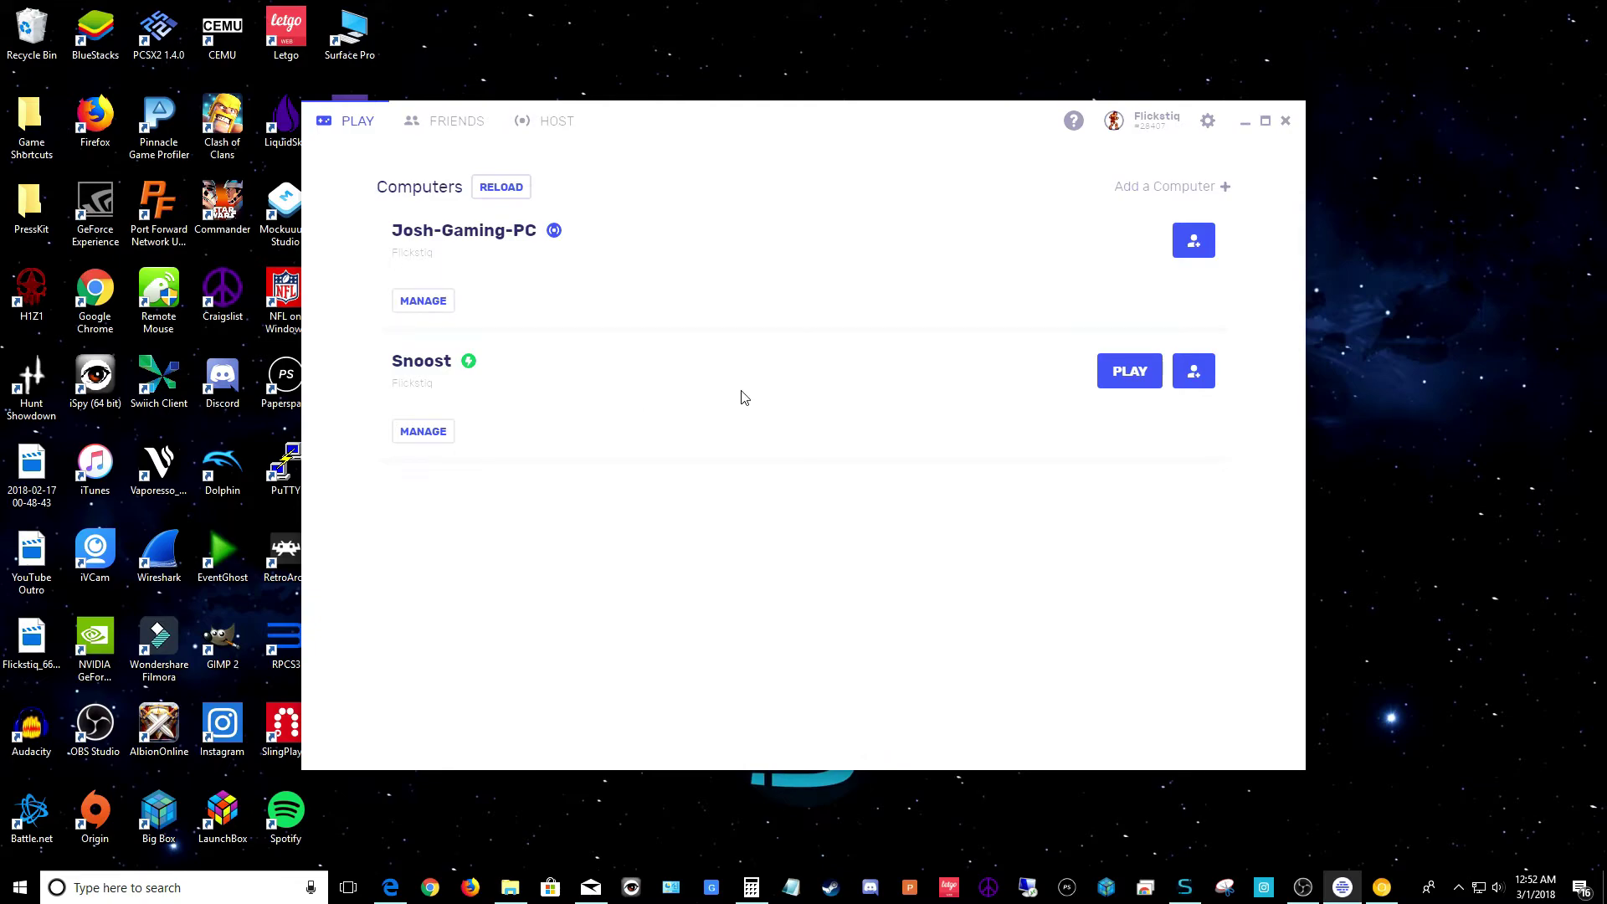
click(1113, 385)
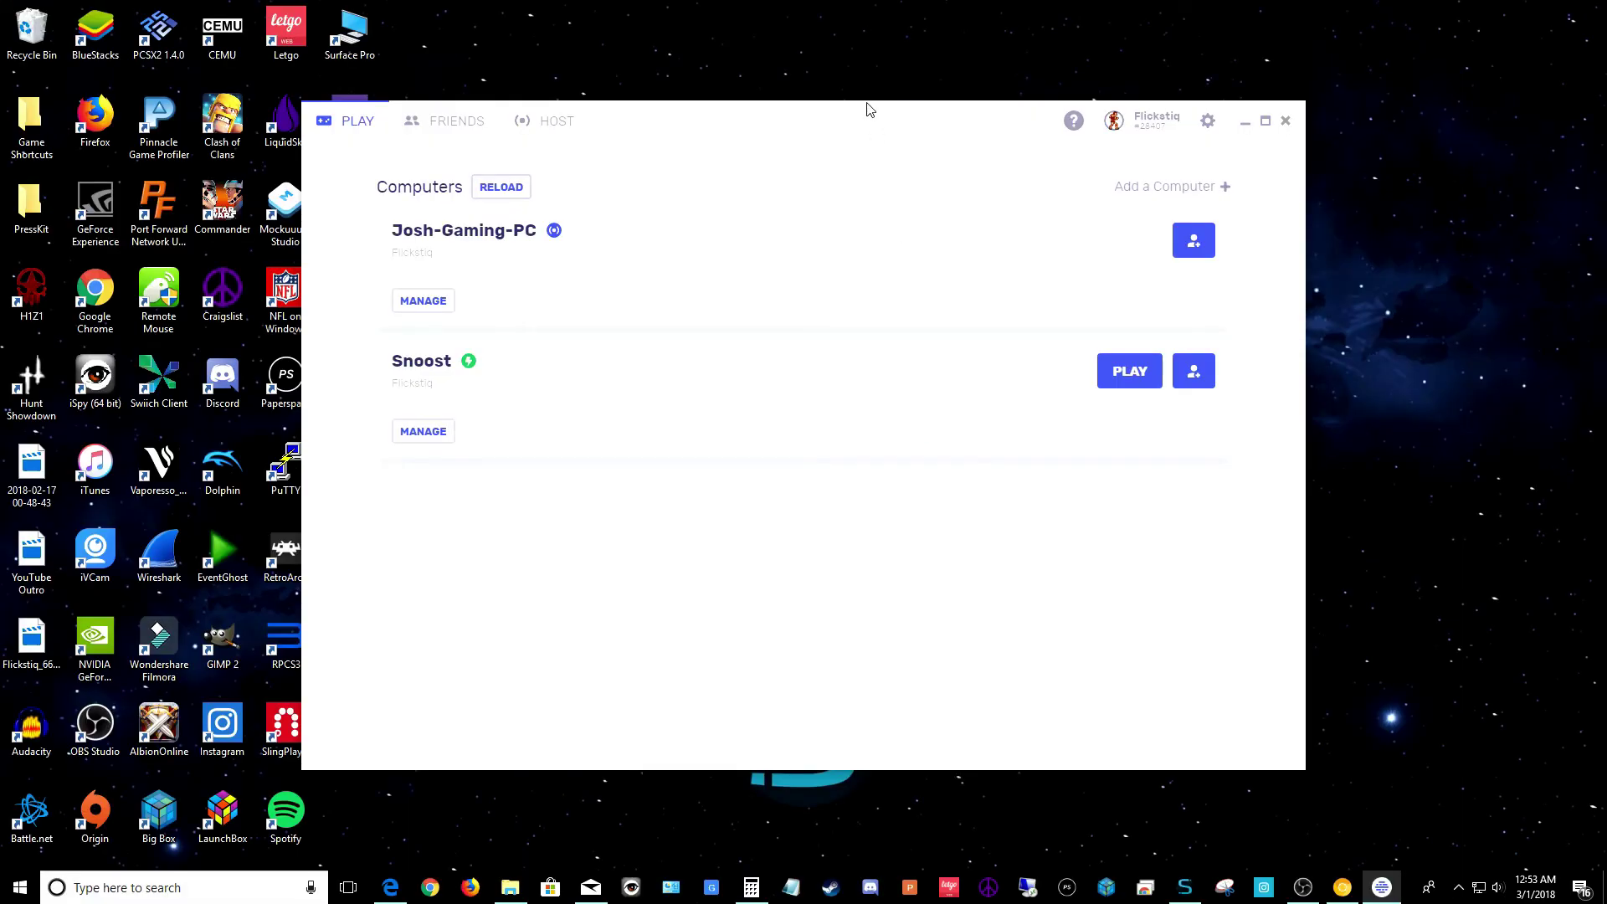
Move the home PC's Parsec window aside and close Parsec
drag(858, 115, 1037, 162)
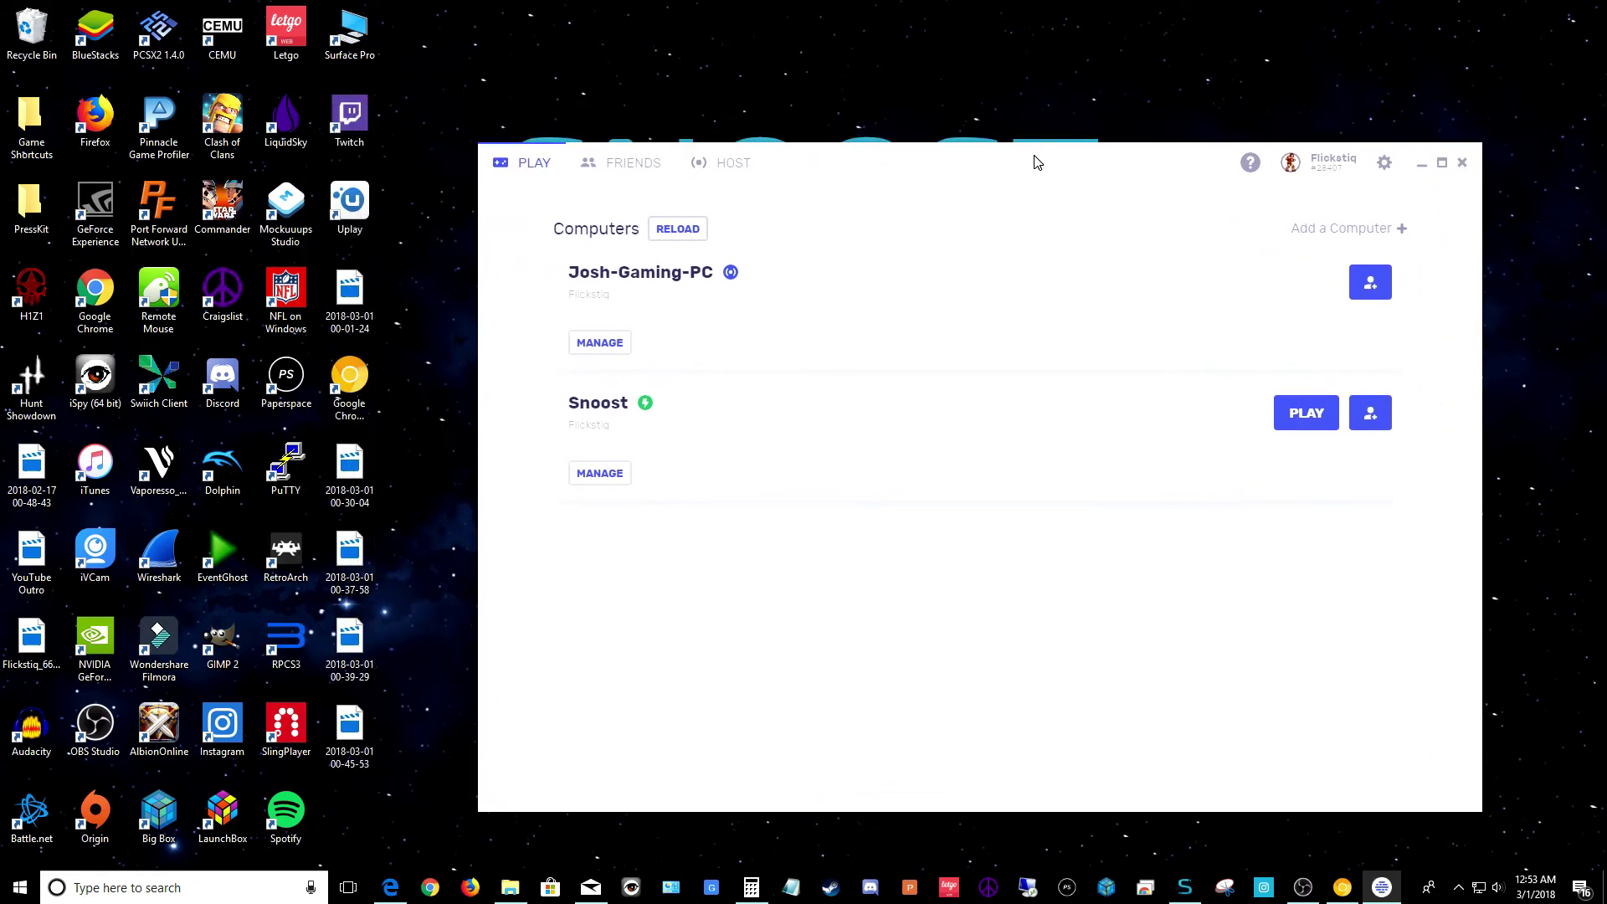
click(1461, 164)
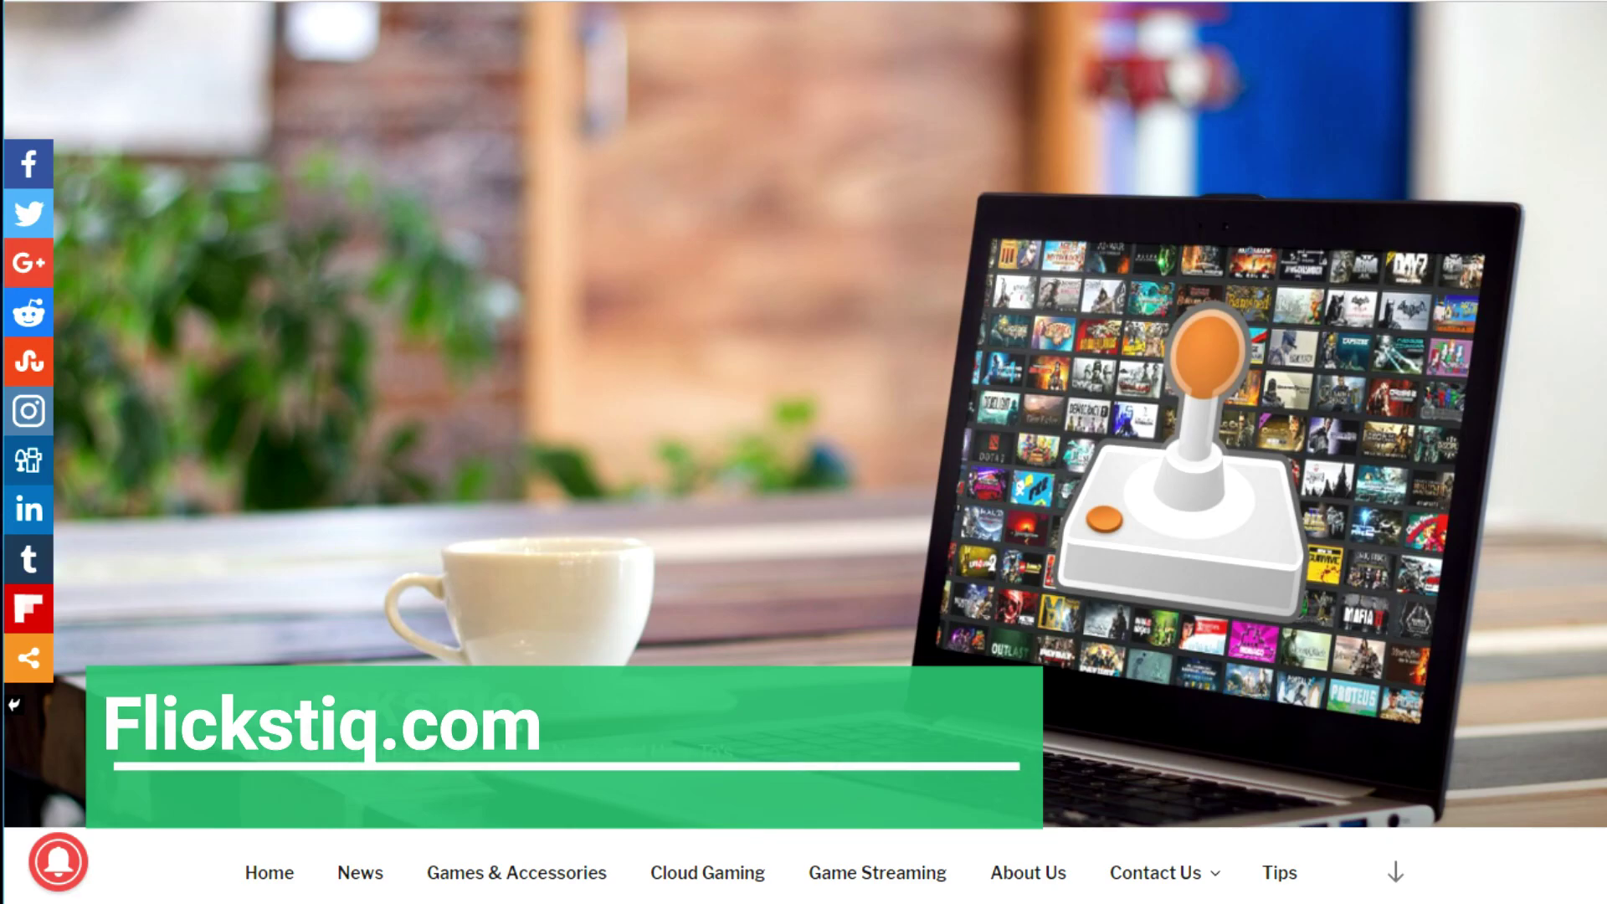
Scroll the Flickstiq home page down to the 'Rainway adds support for Cloud Services' post and back up
scroll(29, 900, down, 3)
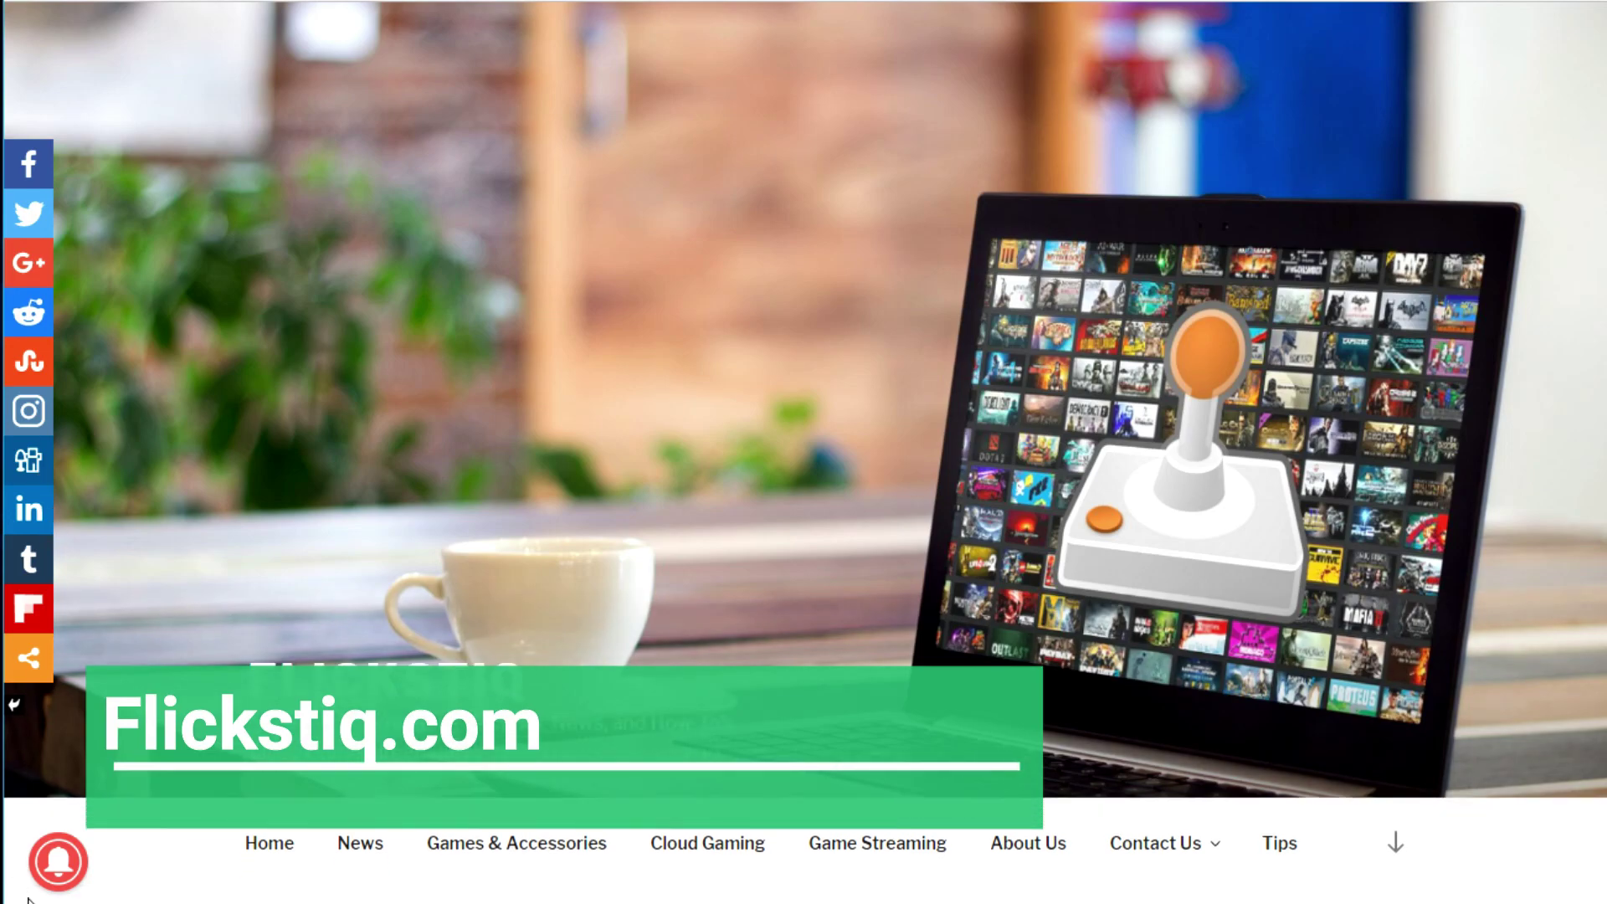
scroll(29, 900, down, 10)
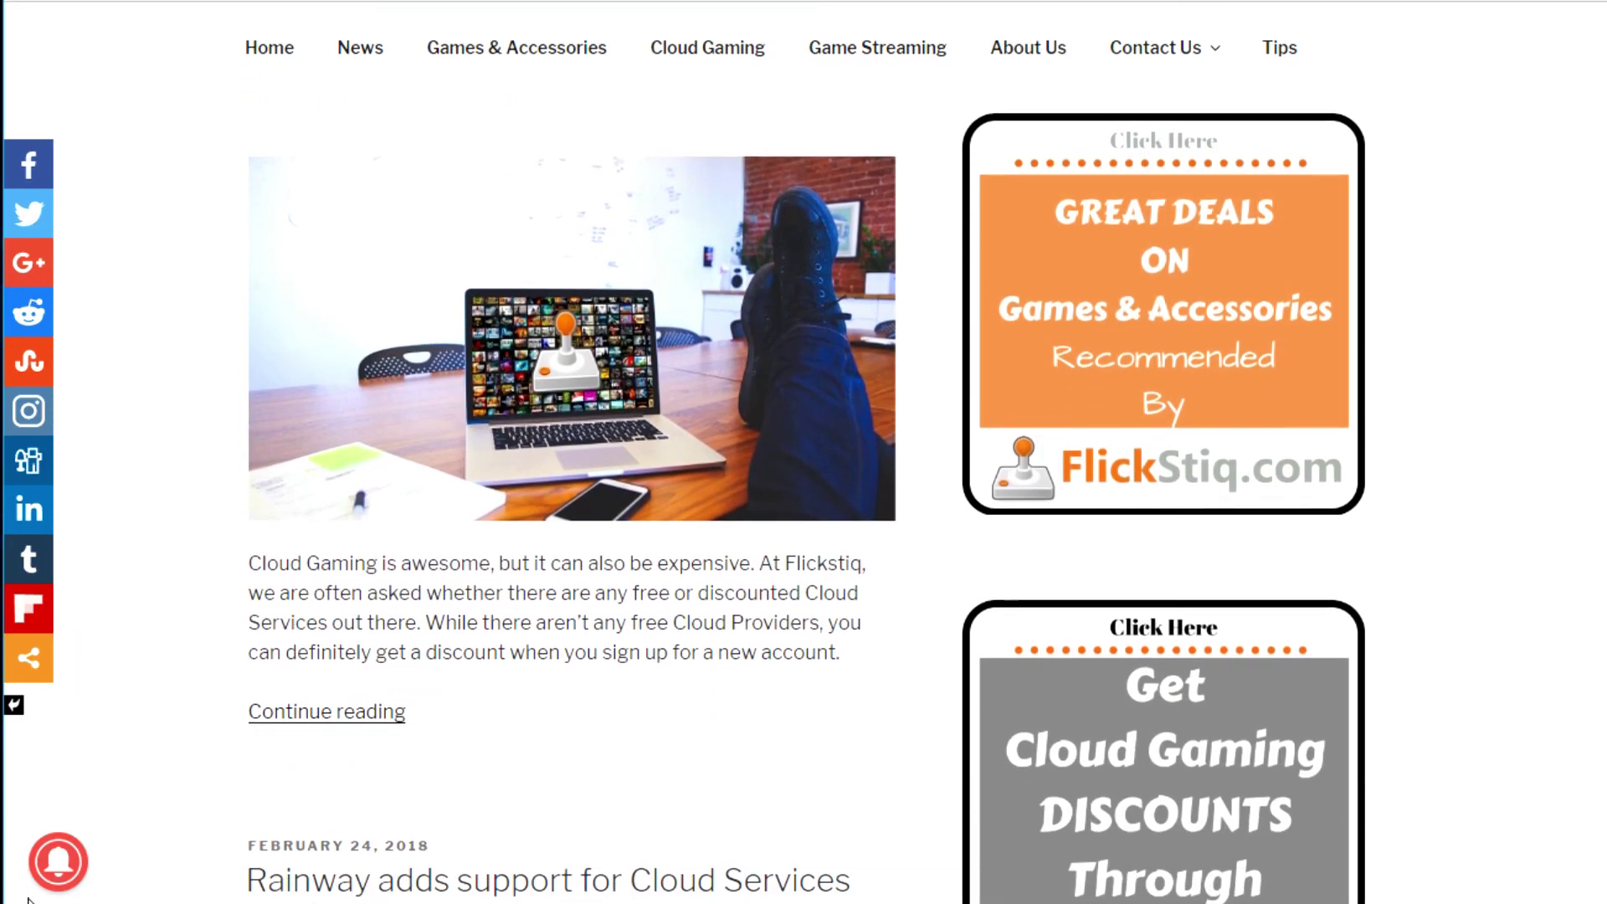
scroll(29, 900, down, 6)
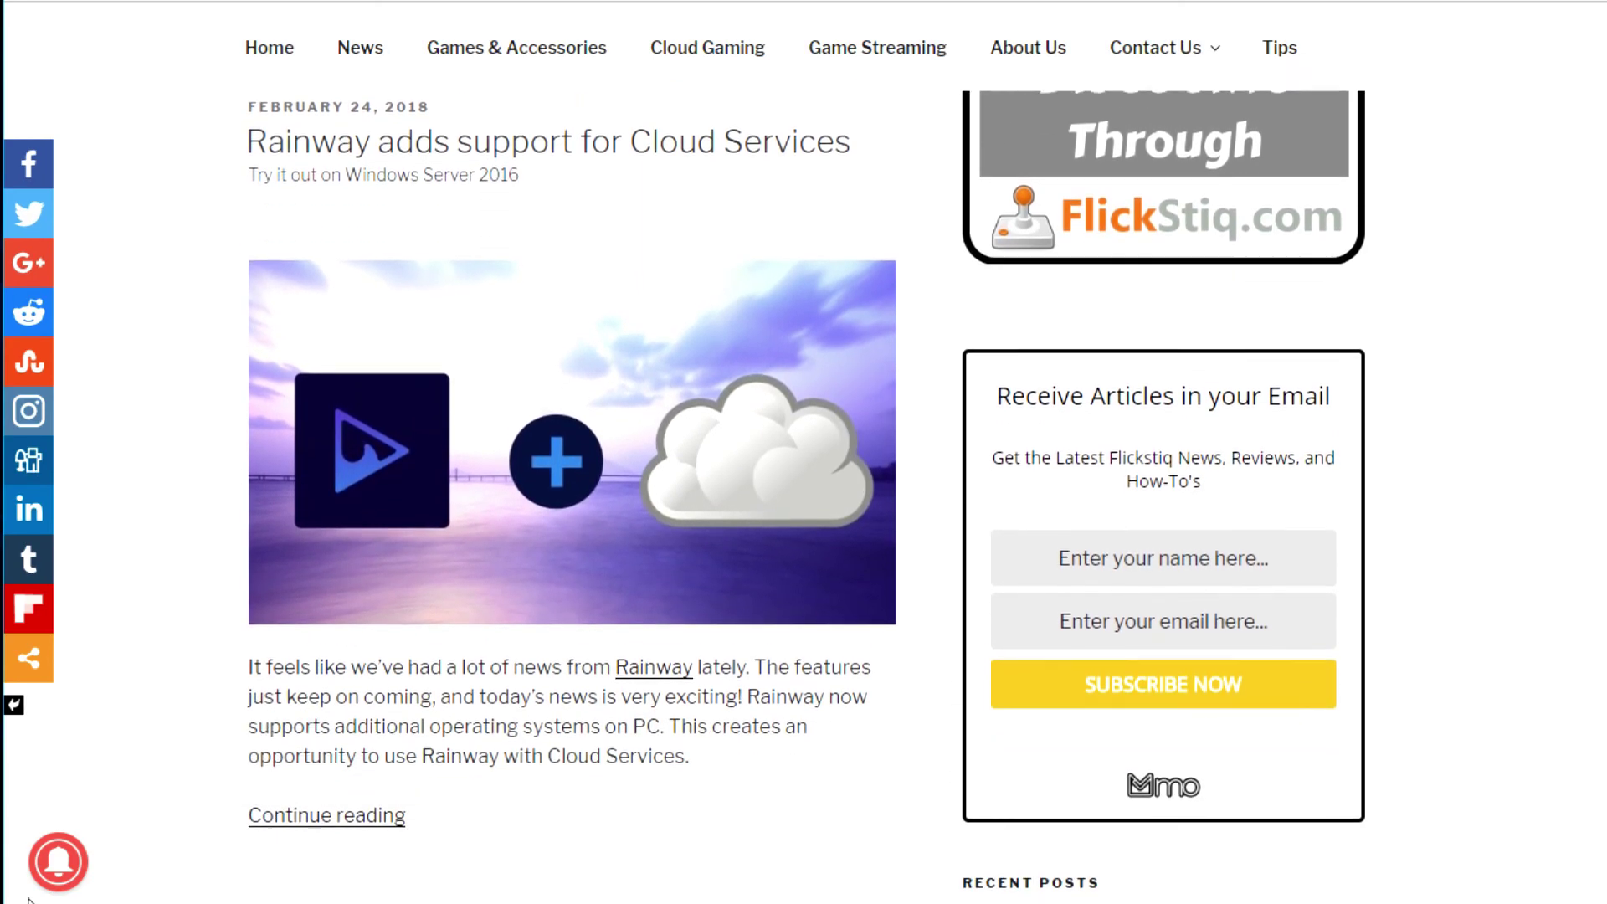
scroll(29, 900, down, 6)
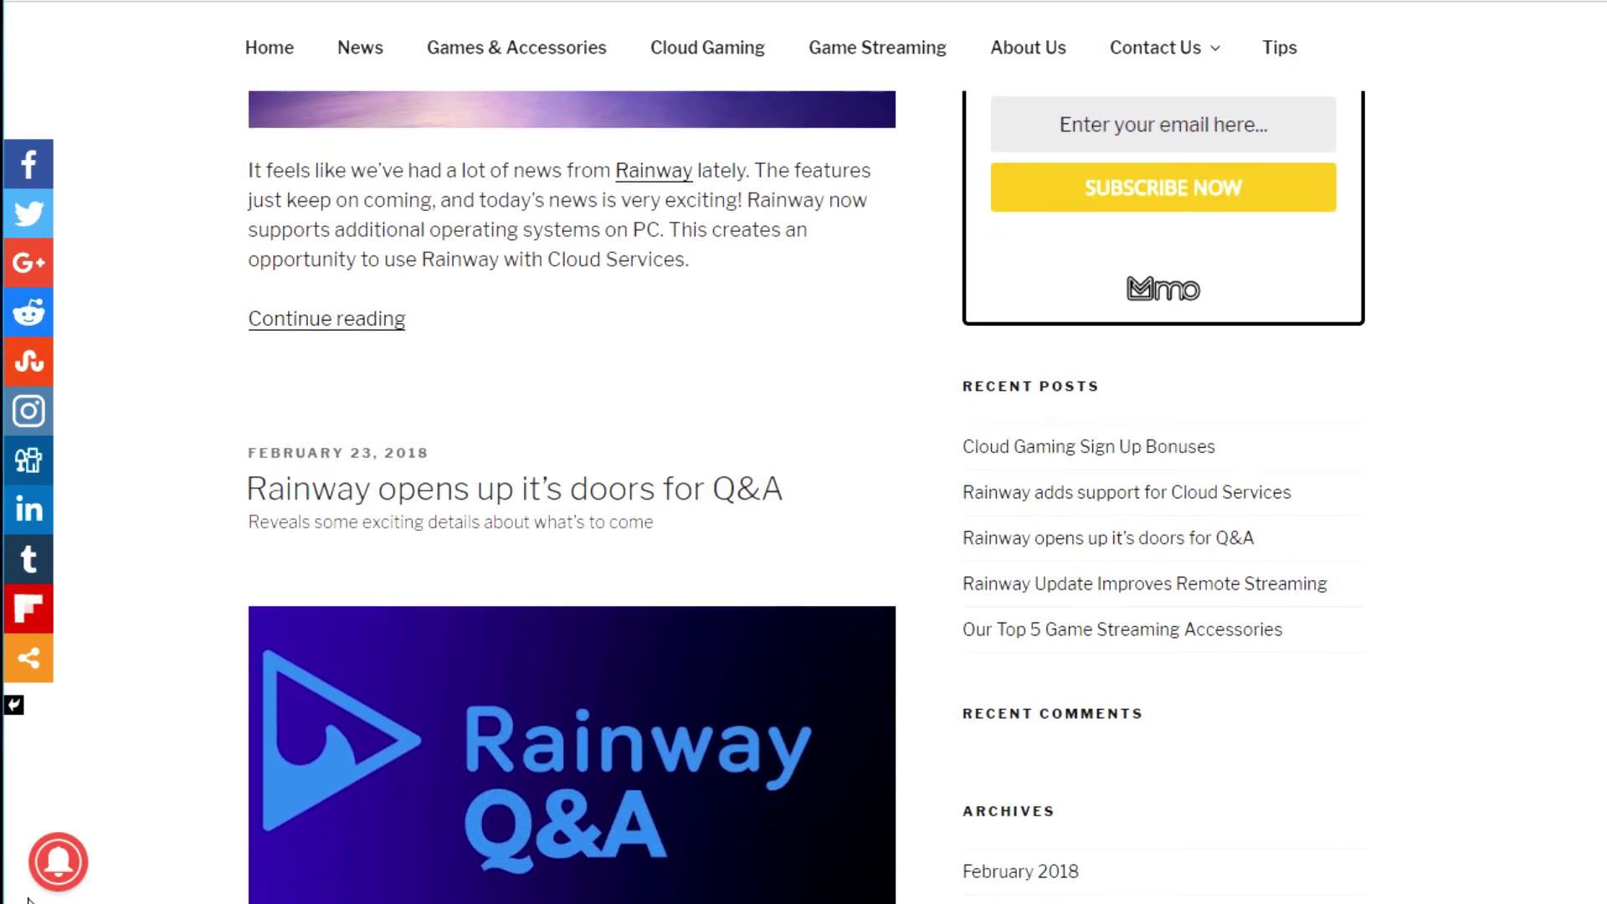
scroll(29, 900, down, 4)
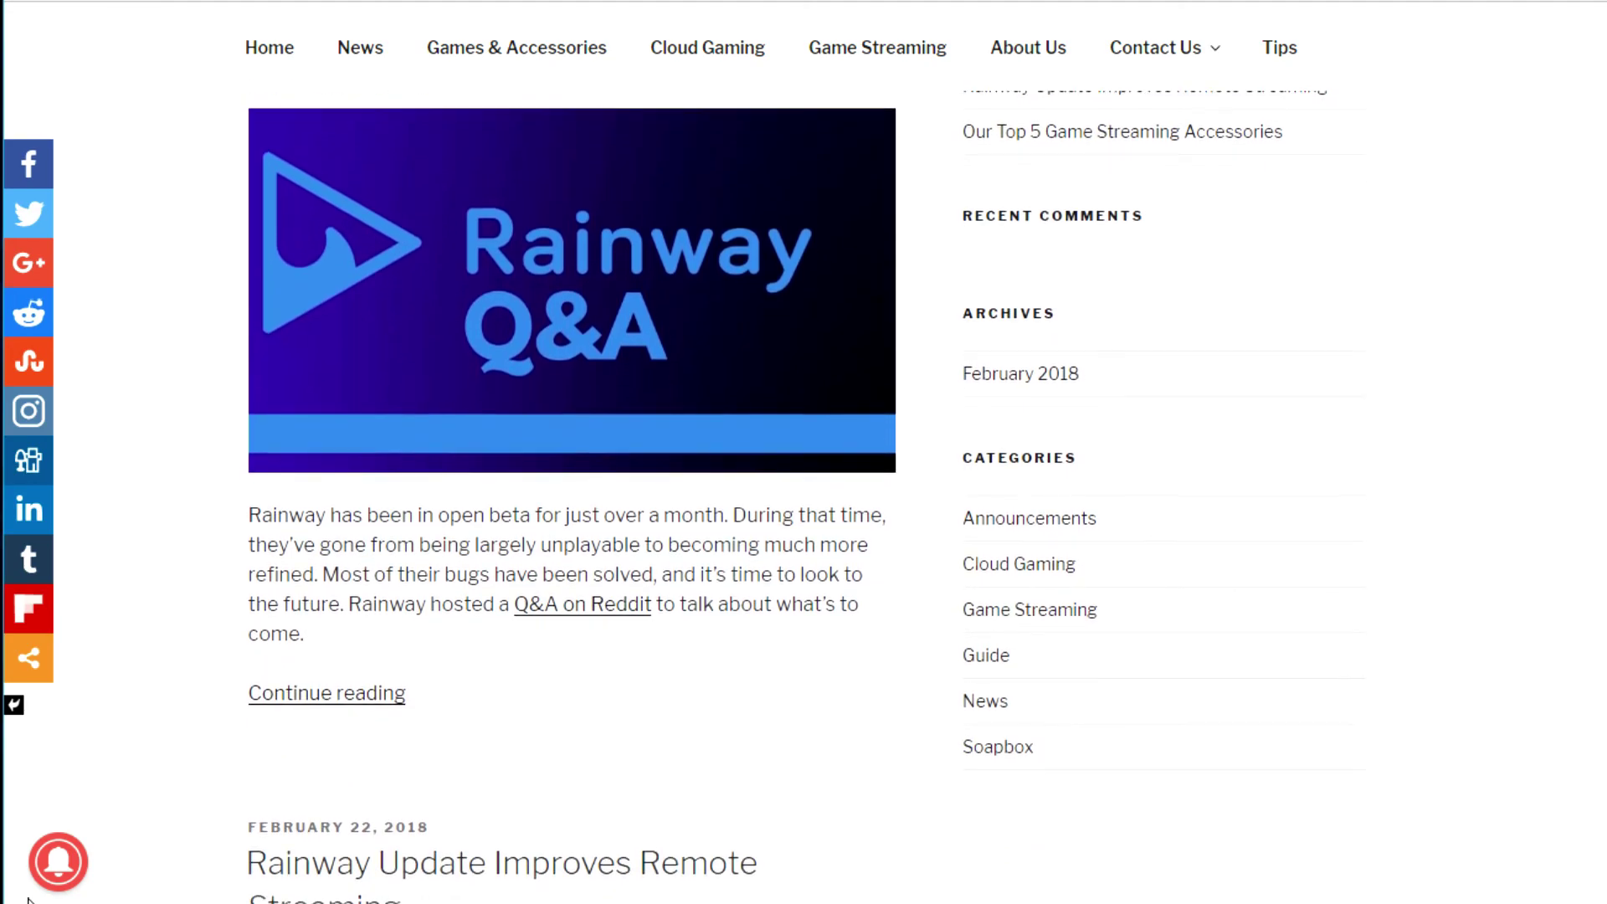
scroll(29, 899, down, 6)
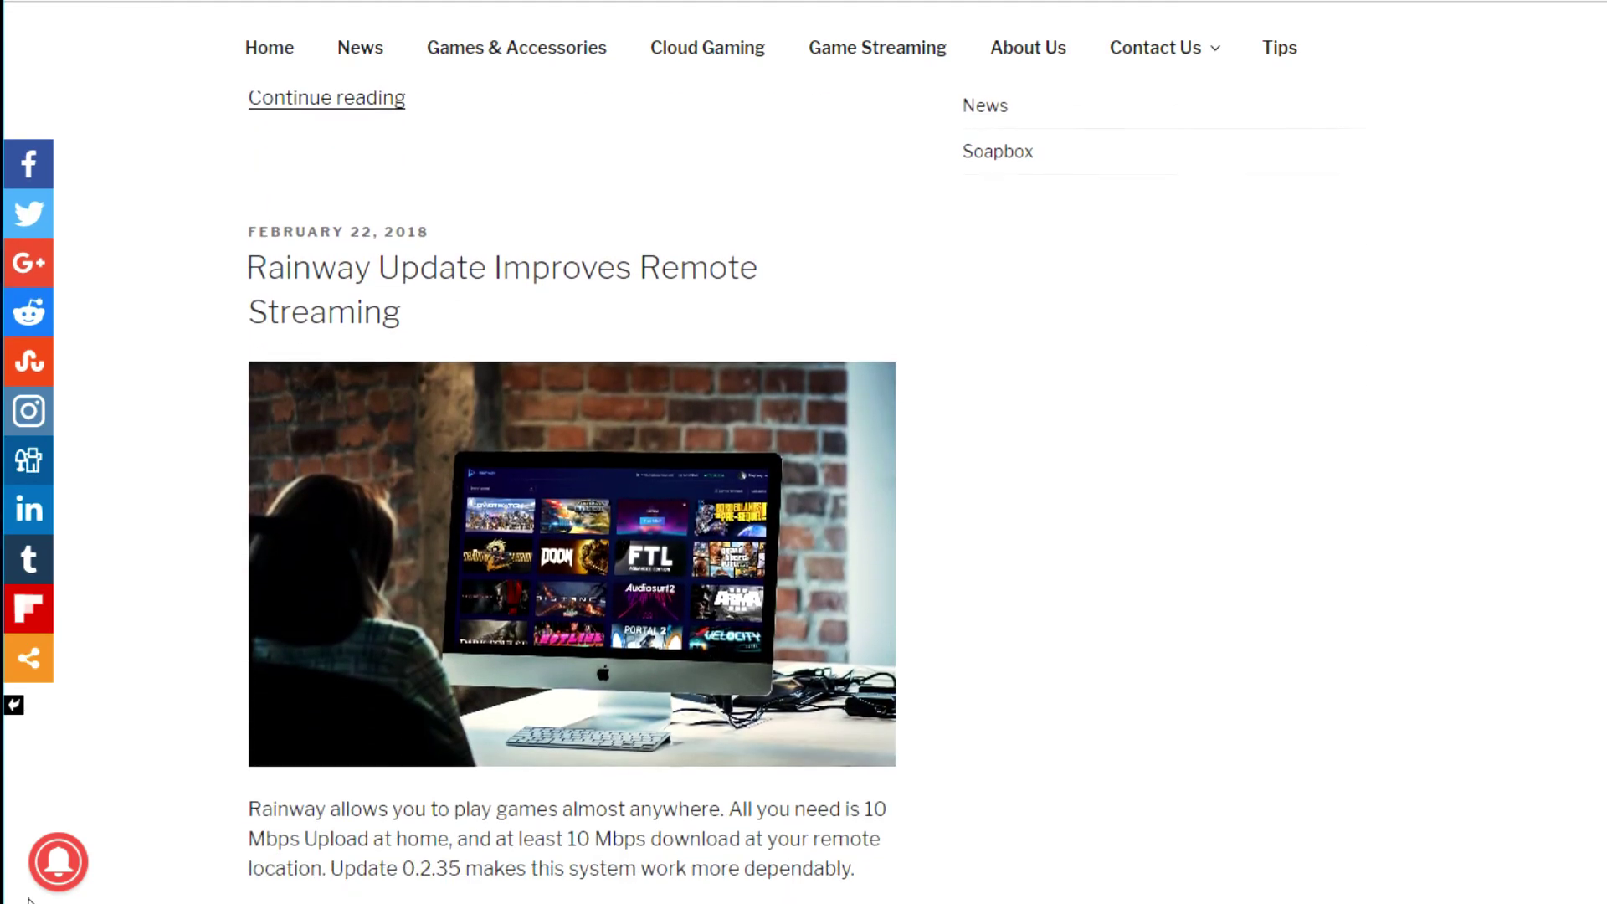
scroll(29, 900, down, 3)
scroll(29, 900, up, 20)
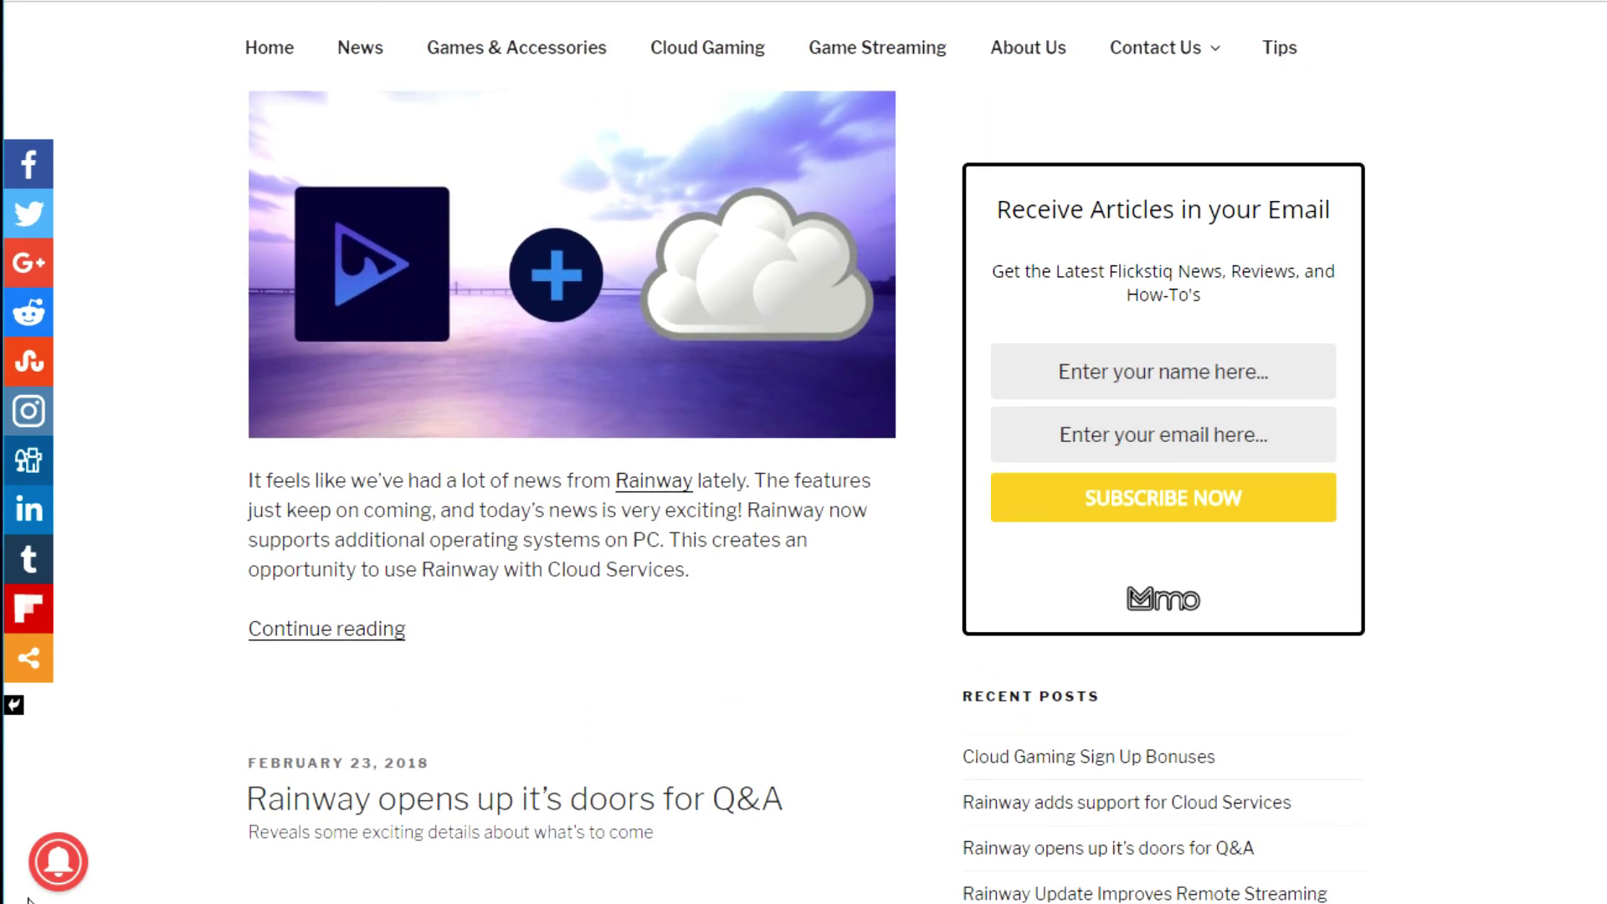
scroll(29, 900, up, 2)
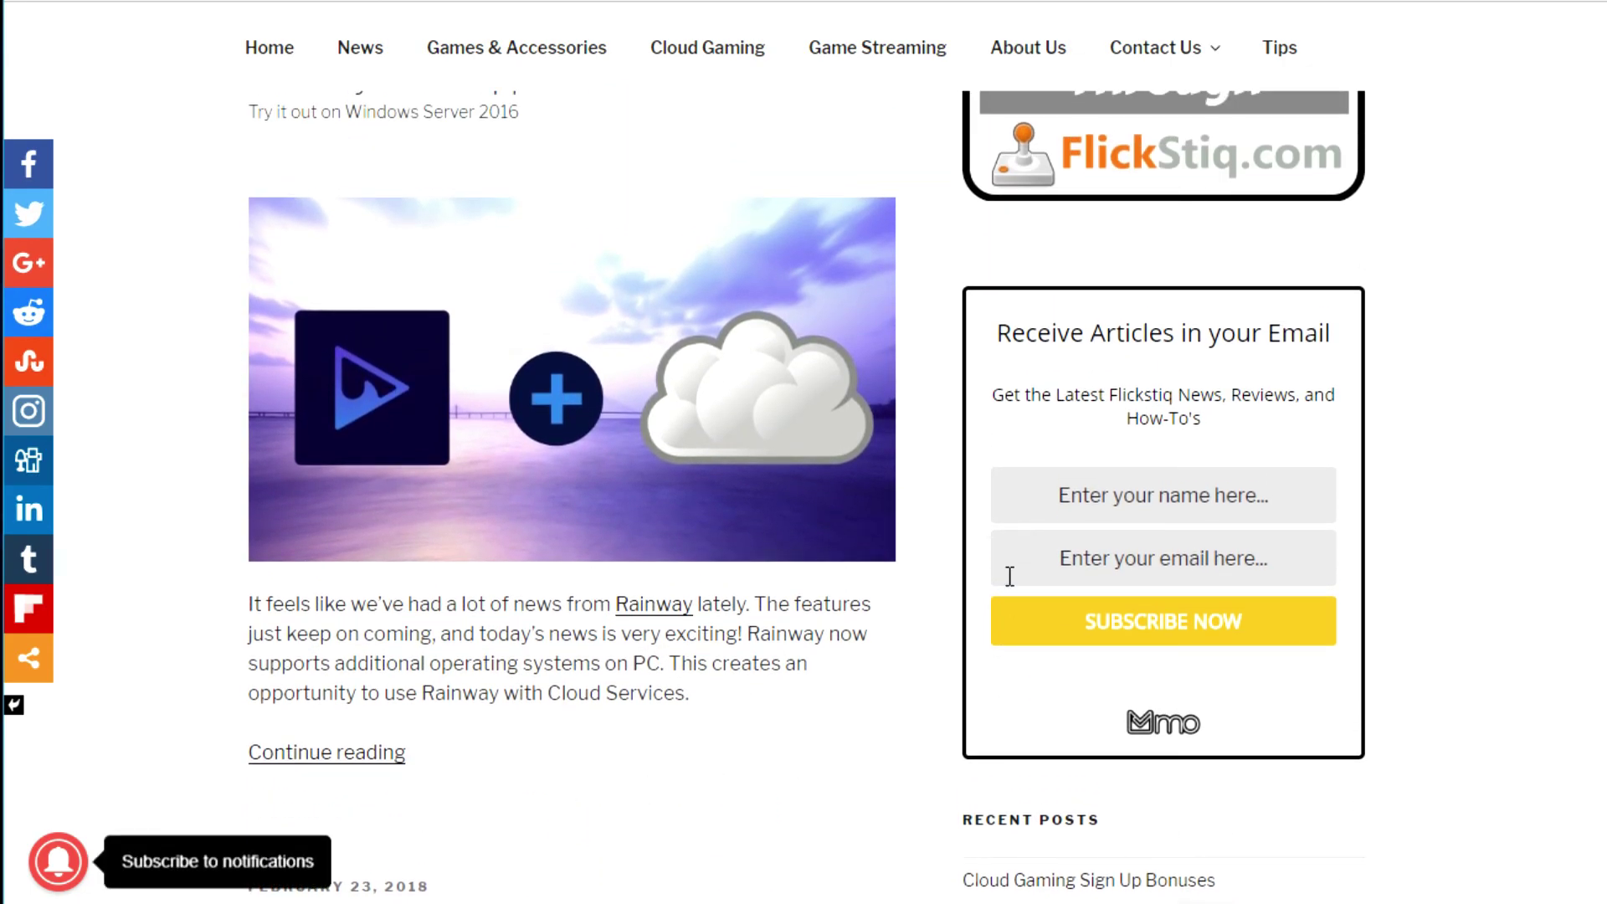